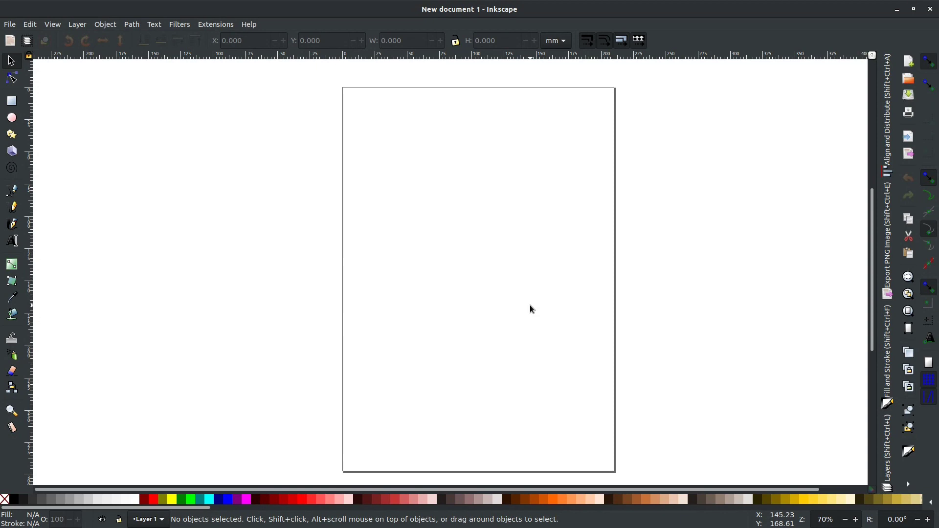
Open the document properties and set the display units to px
{"action": "left_click", "coordinate": [912, 482]}
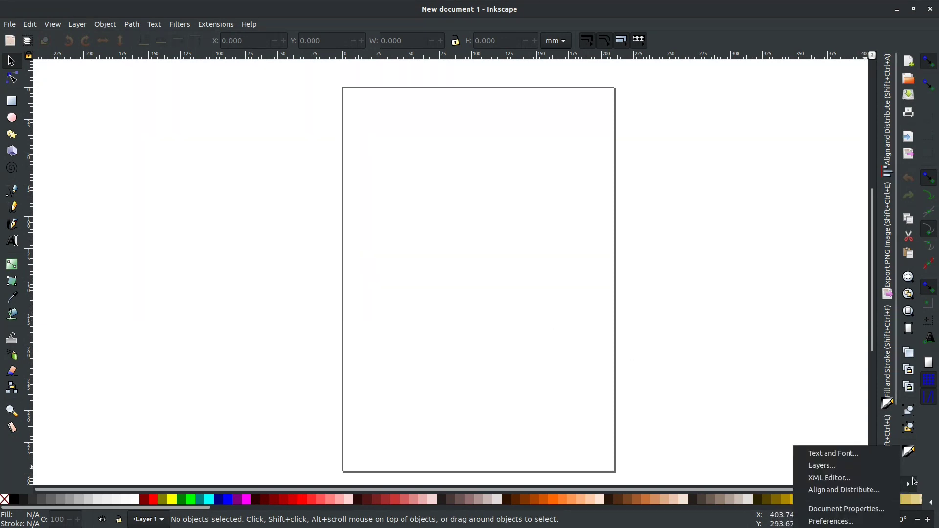
{"action": "left_click", "coordinate": [867, 504]}
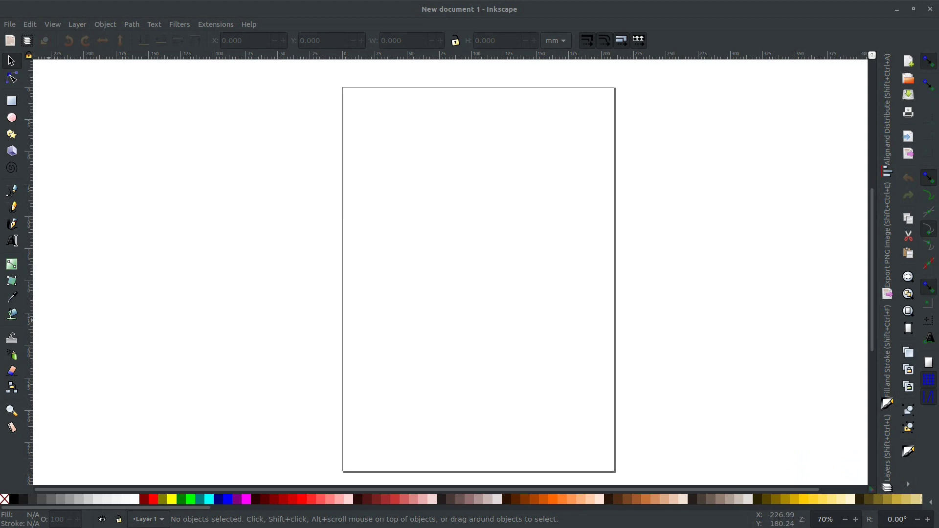
{"action": "left_click_drag", "start_coordinate": [524, 182], "coordinate": [573, 95]}
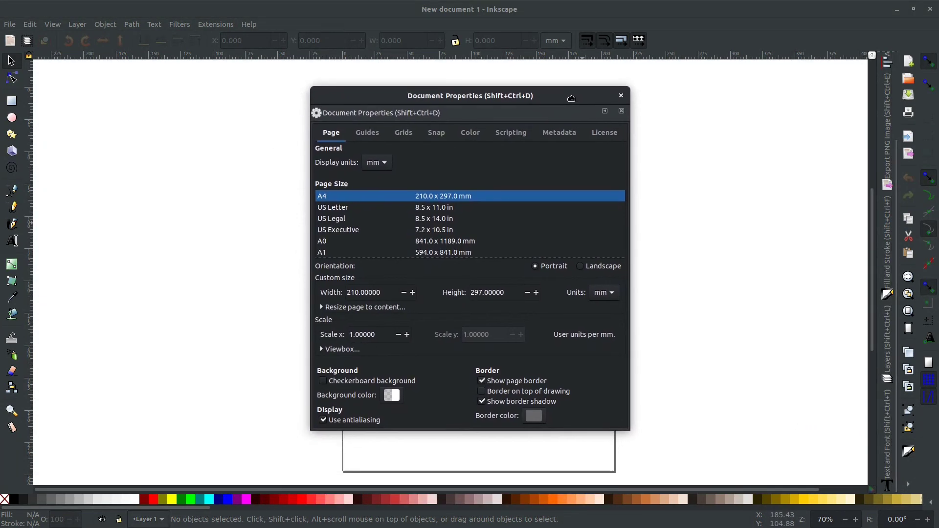
{"action": "left_click", "coordinate": [370, 166]}
{"action": "left_click", "coordinate": [378, 233]}
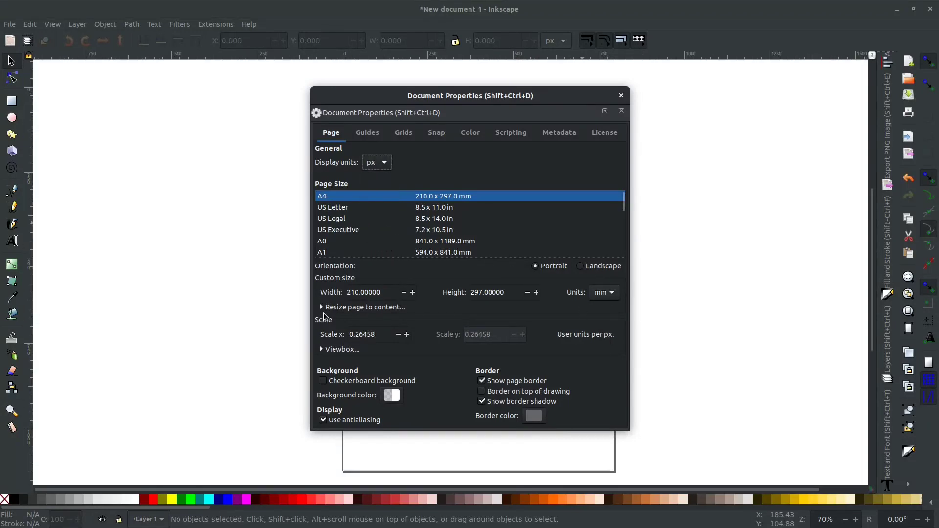
Set the custom page size to 2400 px wide and 3600 px high, and close the document properties
{"action": "left_click", "coordinate": [322, 308]}
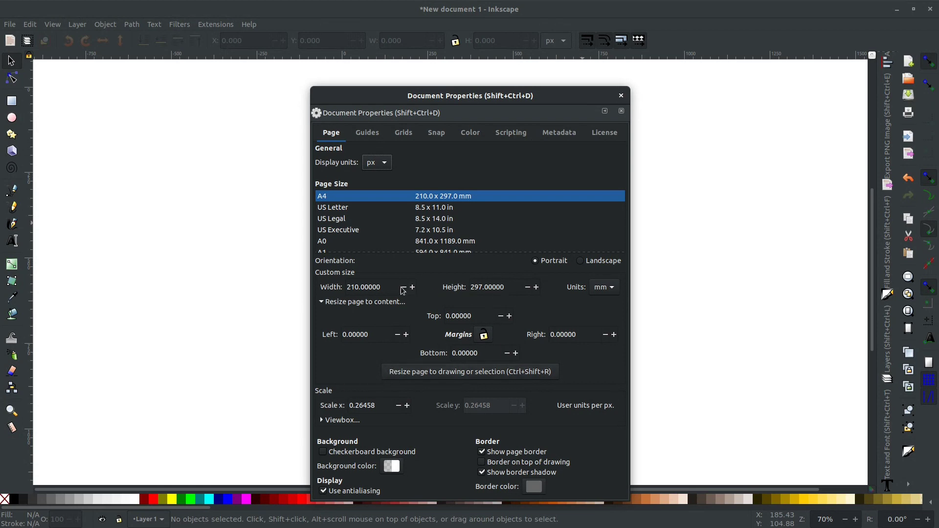
{"action": "left_click", "coordinate": [384, 285]}
{"action": "left_click", "coordinate": [607, 290]}
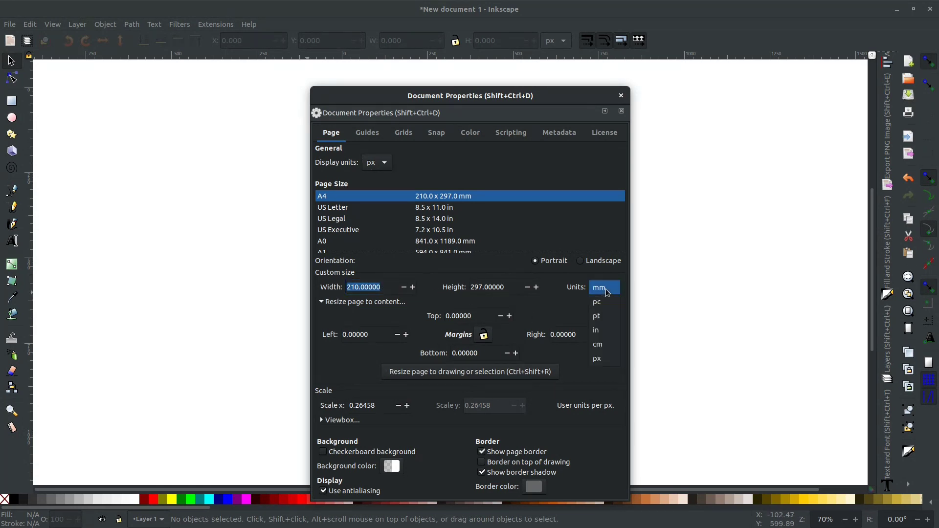
{"action": "left_click", "coordinate": [603, 358]}
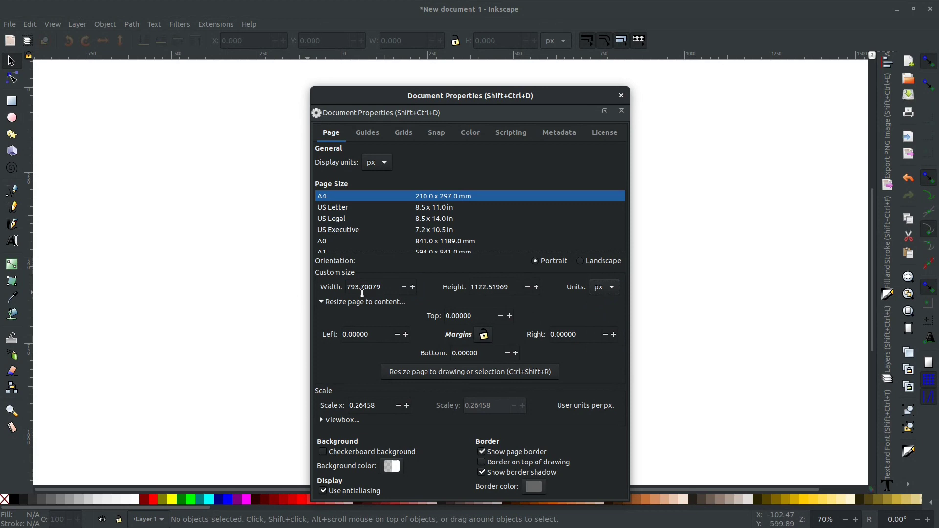
{"action": "left_click", "coordinate": [387, 287]}
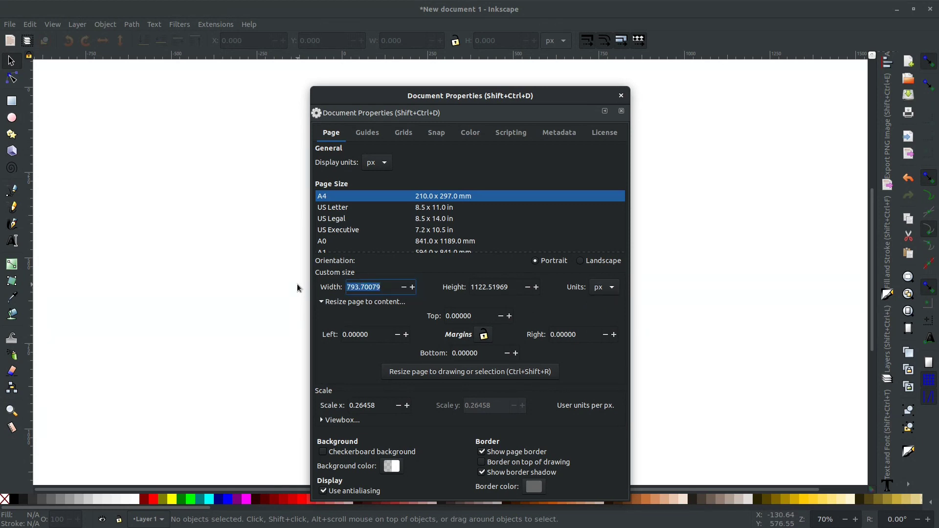
{"action": "type", "text": "2400"}
{"action": "left_click", "coordinate": [515, 292]}
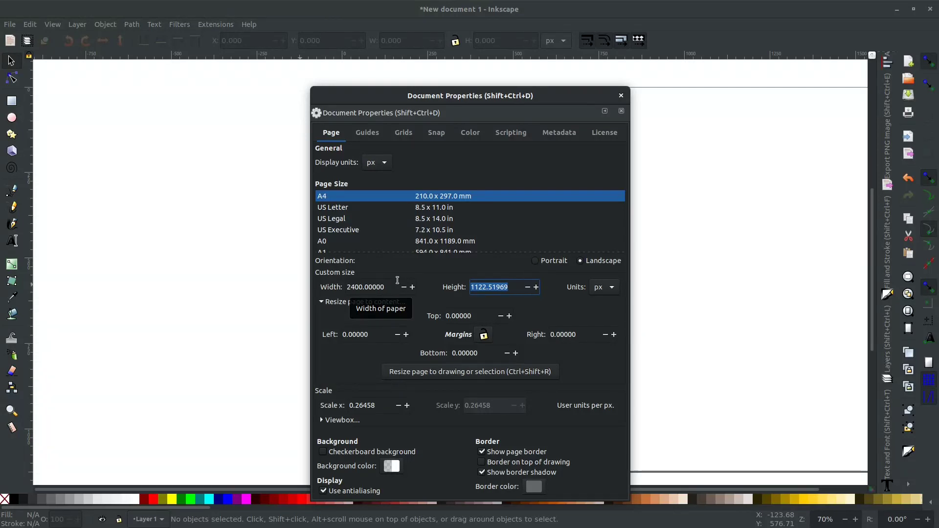
{"action": "type", "text": "36"}
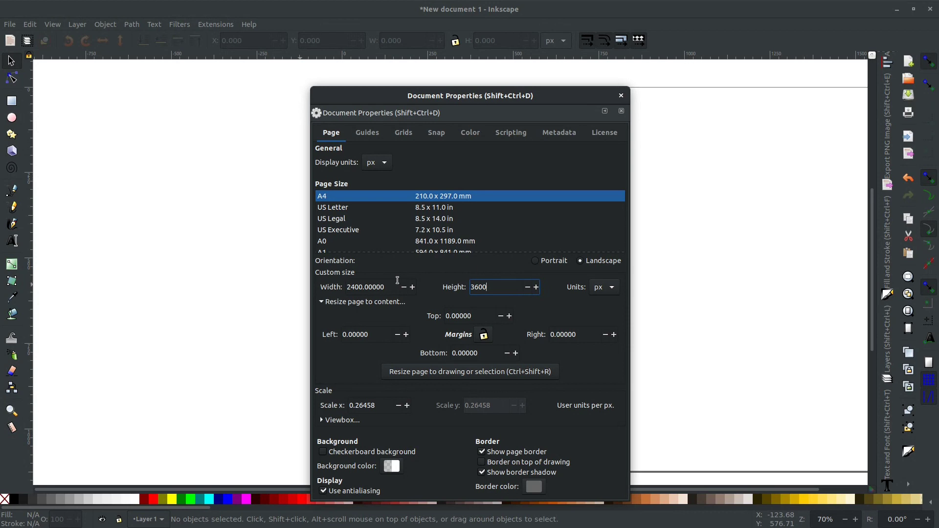
{"action": "type", "text": "00"}
{"action": "key", "text": "Return"}
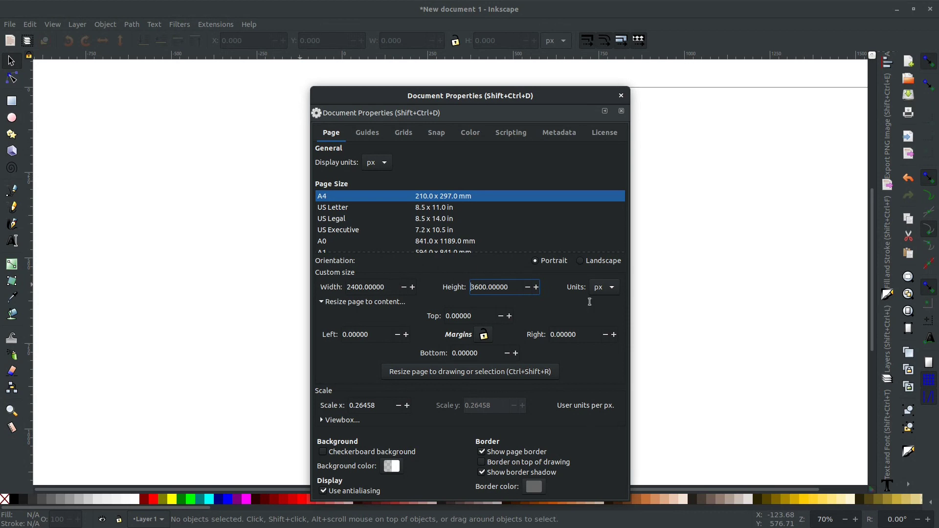
{"action": "left_click", "coordinate": [620, 96]}
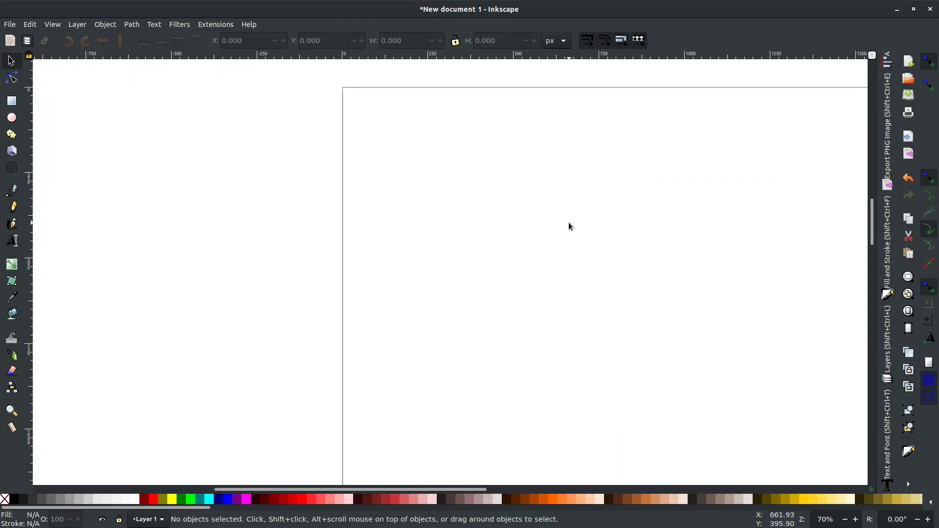
Draw a tall rectangle about 448 by 777 px near the page's upper-left corner and fill it light gray
{"action": "scroll", "coordinate": [465, 230], "scroll_direction": "right", "scroll_amount": 10}
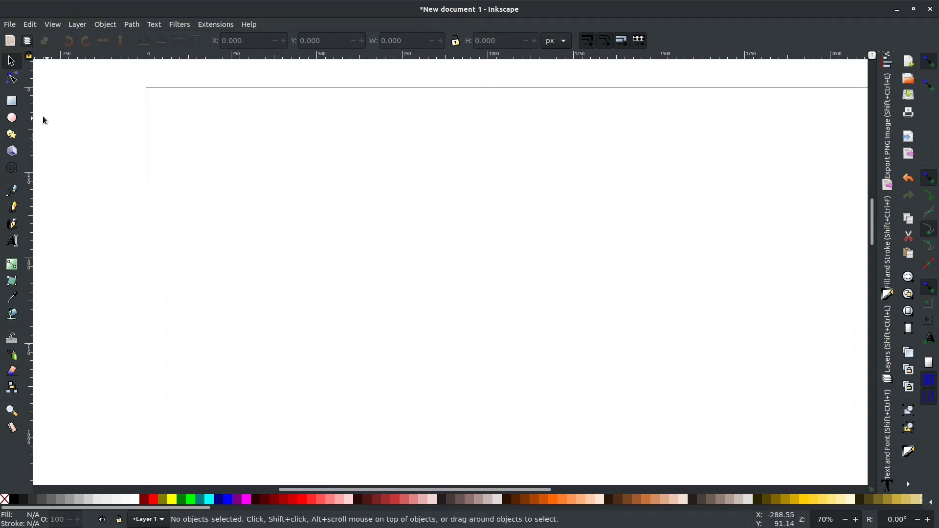
{"action": "left_click", "coordinate": [15, 103]}
{"action": "left_click_drag", "start_coordinate": [165, 117], "coordinate": [319, 380]}
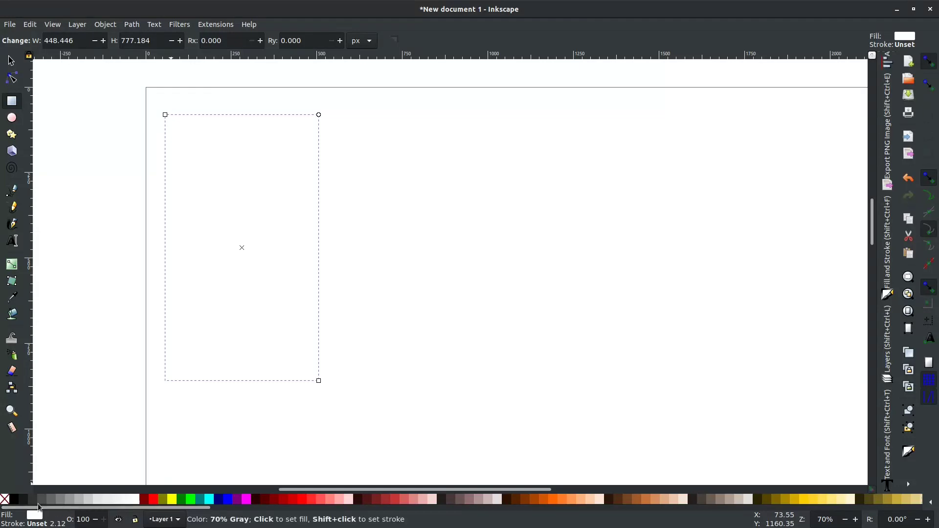
{"action": "left_click", "coordinate": [80, 505]}
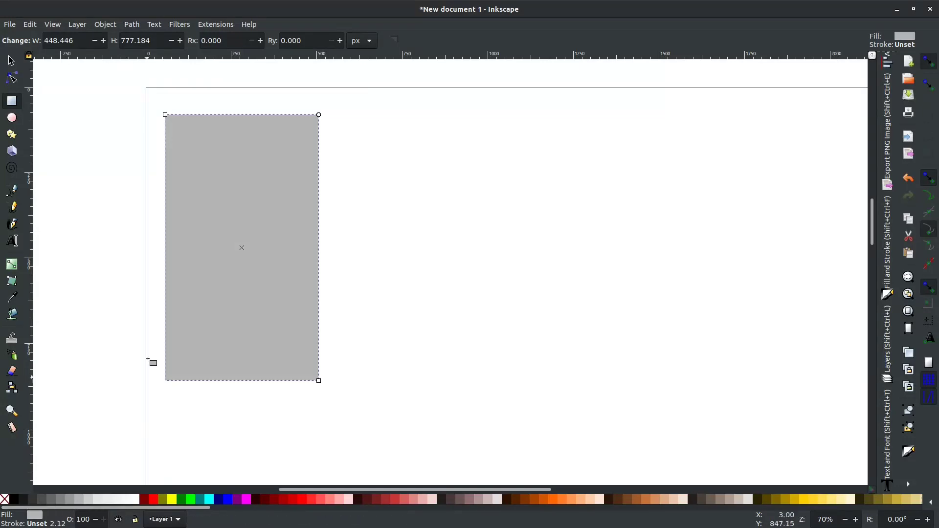
{"action": "left_click", "coordinate": [96, 505]}
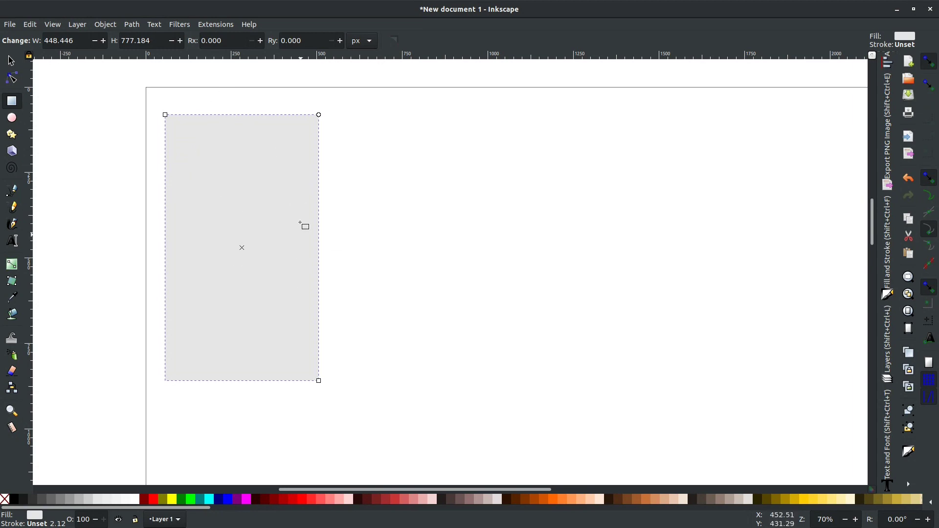
Resize the light gray rectangle to 1080 px wide and 1920 px high
{"action": "double_click", "coordinate": [160, 42]}
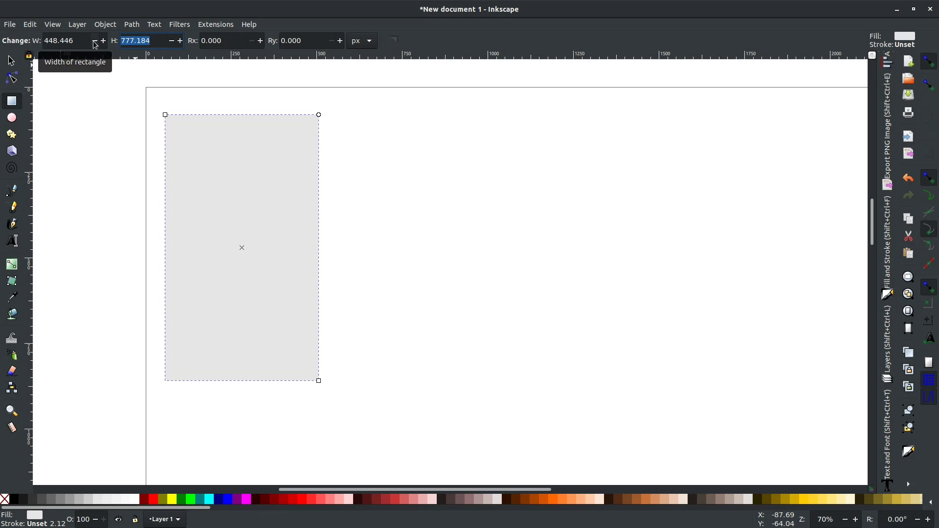
{"action": "type", "text": "1080"}
{"action": "key", "text": "Tab"}
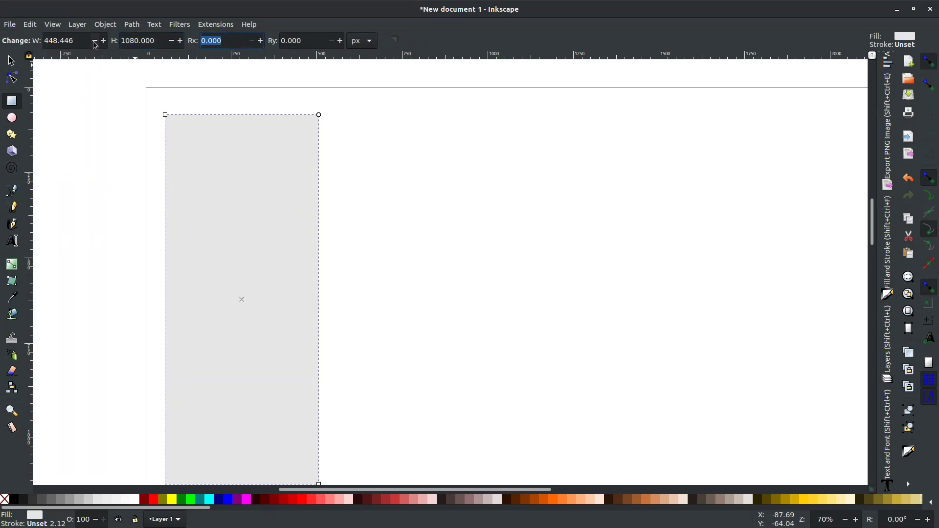
{"action": "left_click_drag", "start_coordinate": [77, 41], "coordinate": [43, 41]}
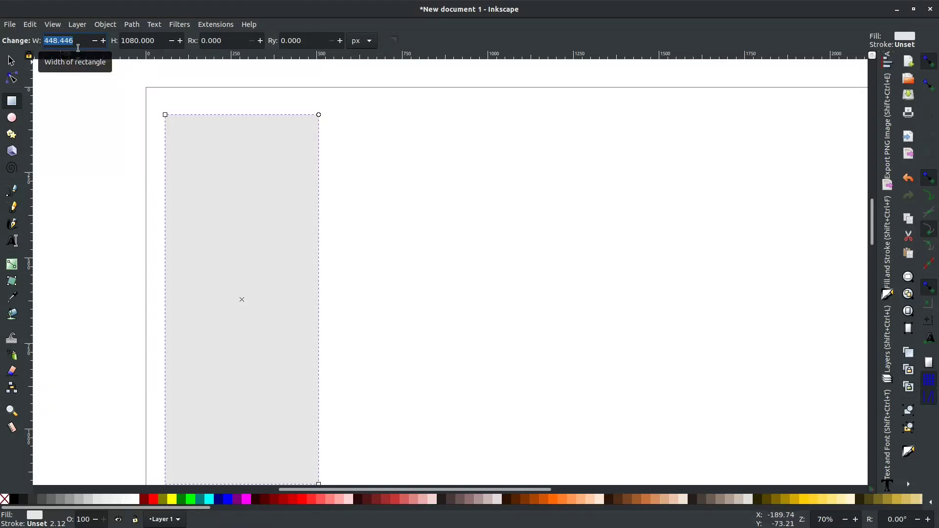
{"action": "type", "text": "108"}
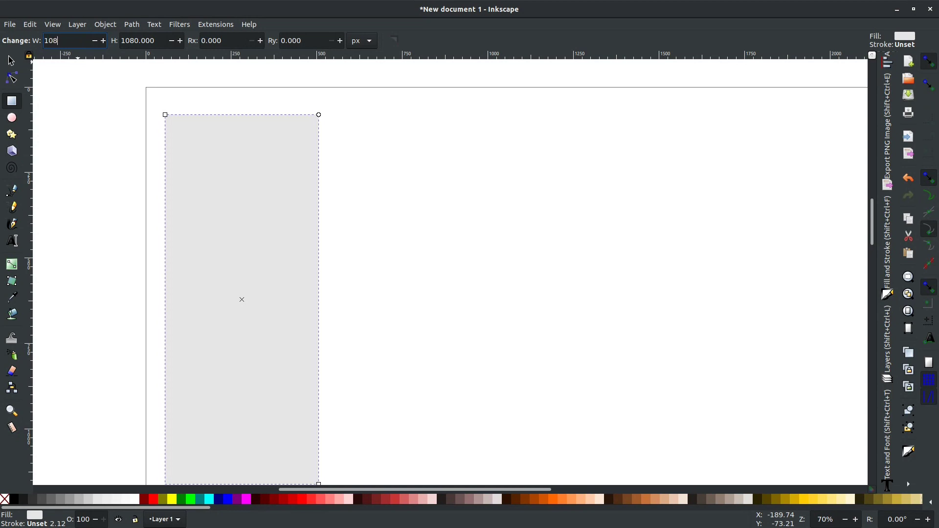
{"action": "type", "text": "0"}
{"action": "key", "text": "Tab"}
{"action": "type", "text": "1"}
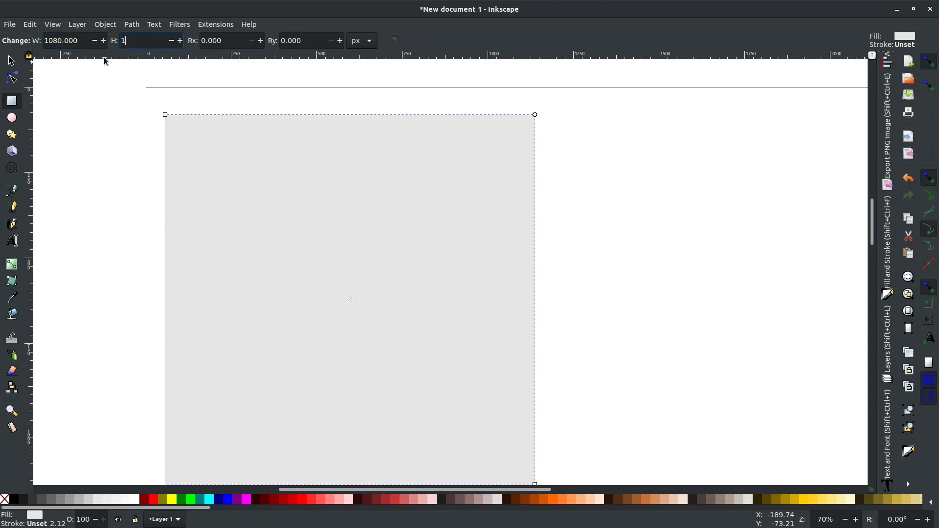
{"action": "key", "text": "Return"}
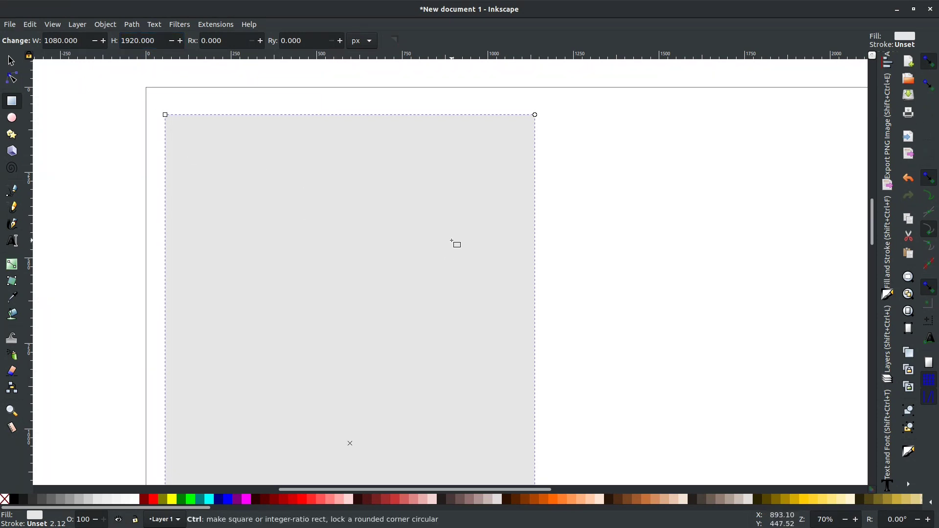
Draw a header rectangle about 1068 by 187 px along the upper edge of the gray rectangle
{"action": "scroll", "coordinate": [453, 242], "scroll_direction": "down", "scroll_amount": 3}
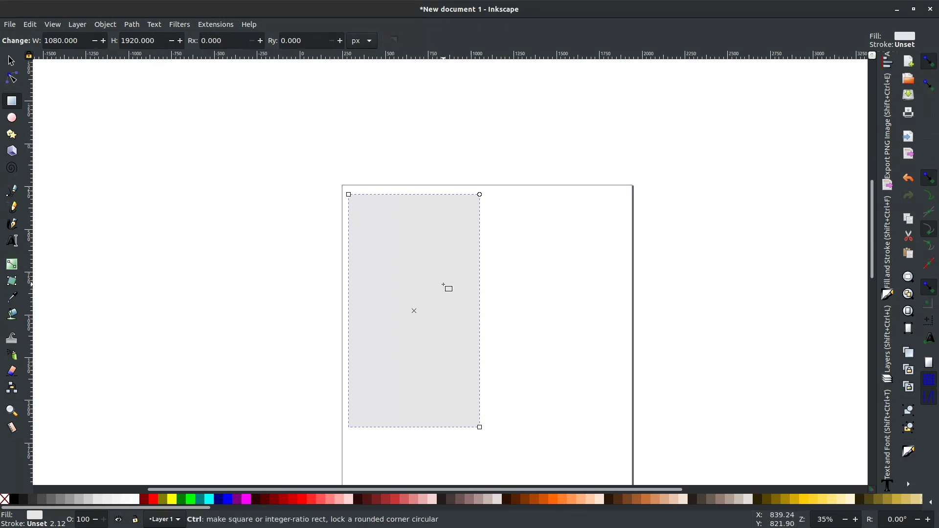
{"action": "scroll", "coordinate": [453, 292], "scroll_direction": "up", "scroll_amount": 1}
{"action": "scroll", "coordinate": [447, 286], "scroll_direction": "down", "scroll_amount": 5}
{"action": "scroll", "coordinate": [446, 287], "scroll_direction": "up", "scroll_amount": 3}
{"action": "scroll", "coordinate": [447, 288], "scroll_direction": "up", "scroll_amount": 2}
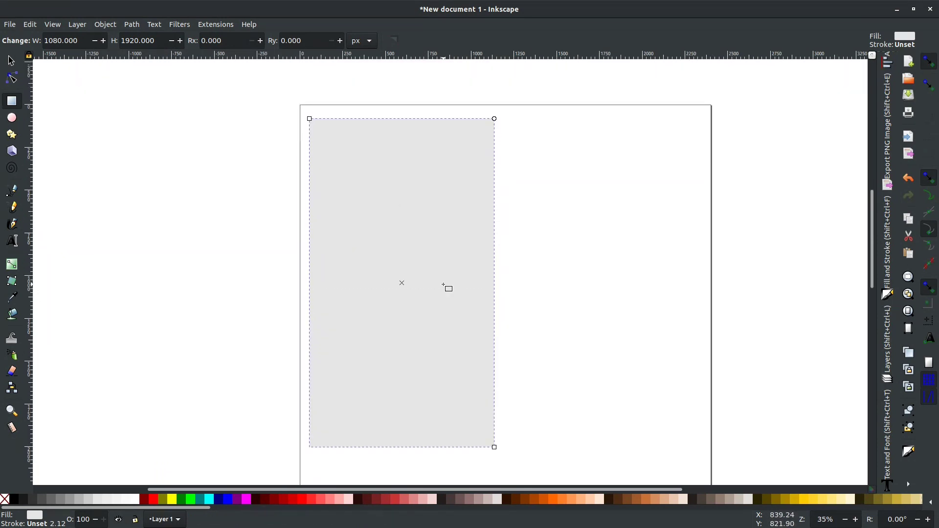
{"action": "key", "text": "s"}
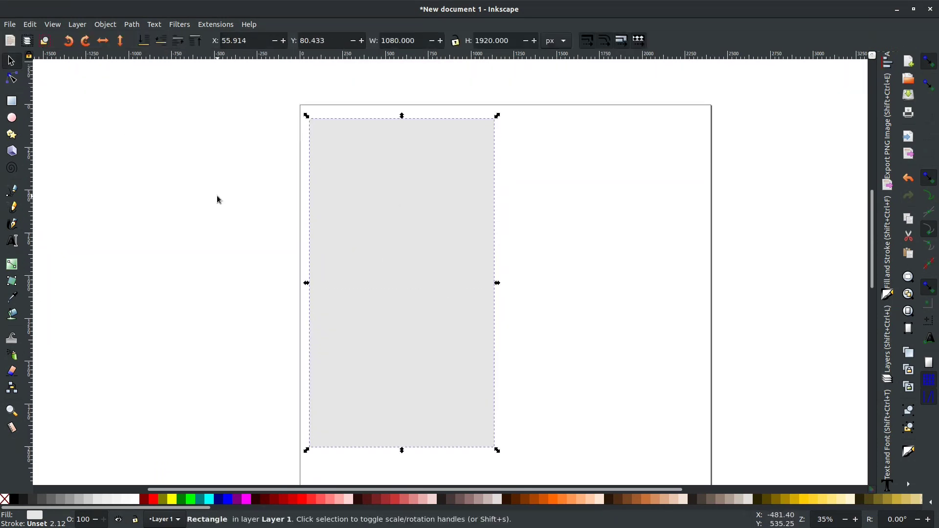
{"action": "left_click", "coordinate": [218, 199]}
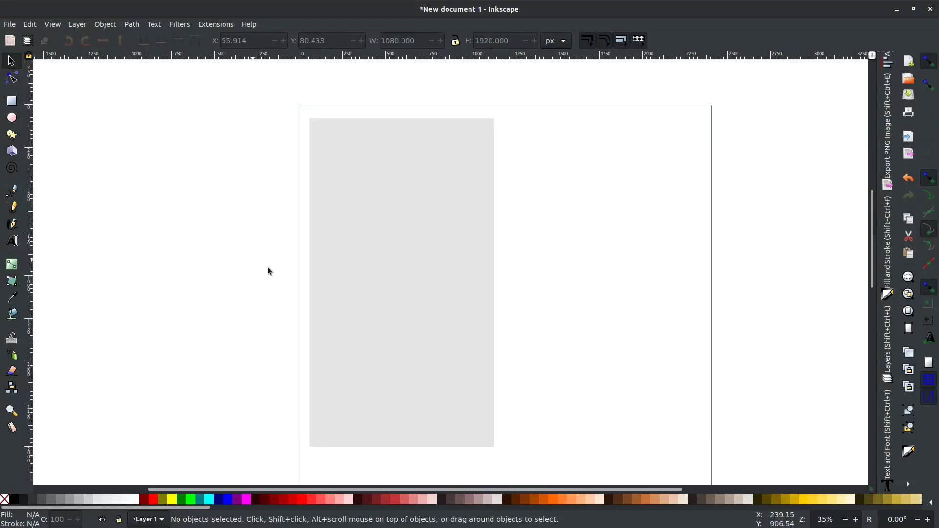
{"action": "left_click", "coordinate": [433, 308]}
{"action": "left_click", "coordinate": [243, 223]}
{"action": "left_click", "coordinate": [12, 100]}
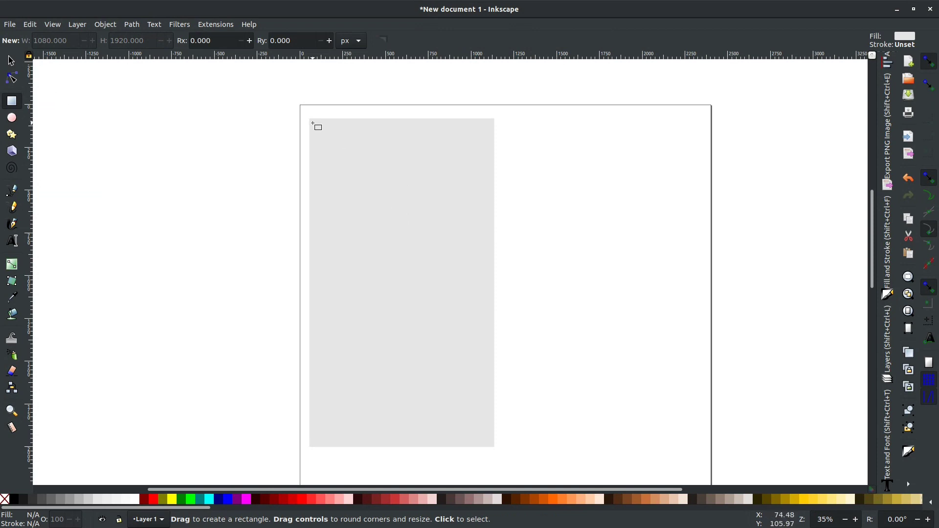
{"action": "left_click_drag", "start_coordinate": [309, 119], "coordinate": [492, 151]}
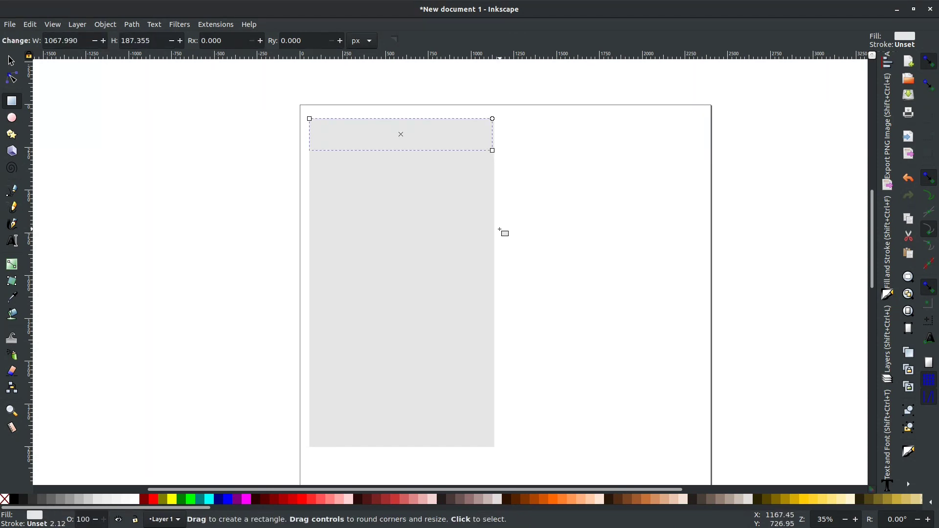
Show the page grid and narrow the header rectangle to about 1064 px, snapping its edge to a grid line
{"action": "key", "text": "shift"}
{"action": "key", "text": "numbersign"}
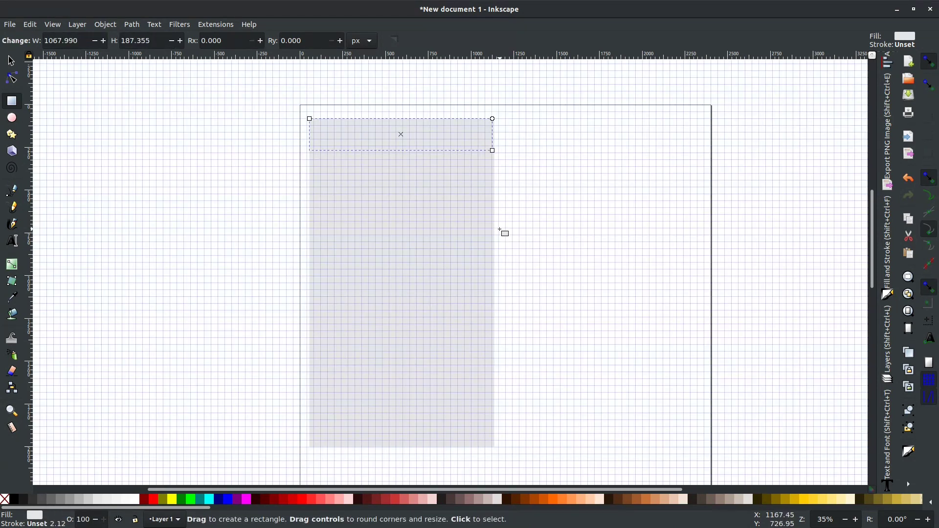
{"action": "left_click", "coordinate": [17, 61]}
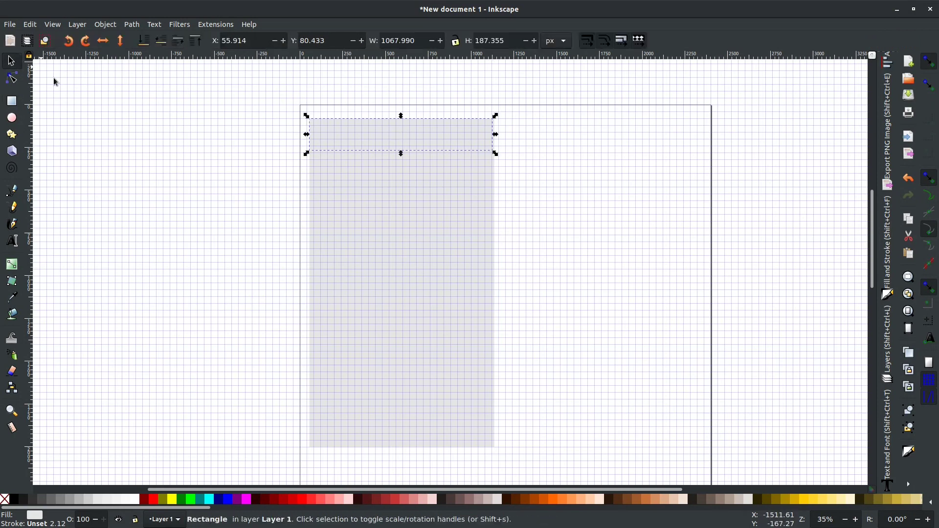
{"action": "left_click_drag", "start_coordinate": [497, 138], "coordinate": [497, 140]}
{"action": "left_click", "coordinate": [585, 187]}
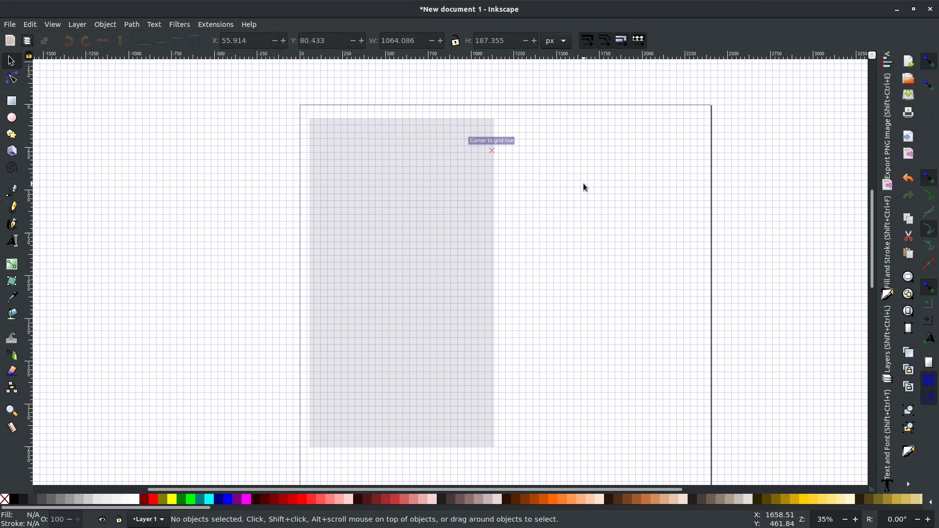
Fill the header rectangle with red #FF2A2A and reselect it
{"action": "left_click", "coordinate": [412, 145]}
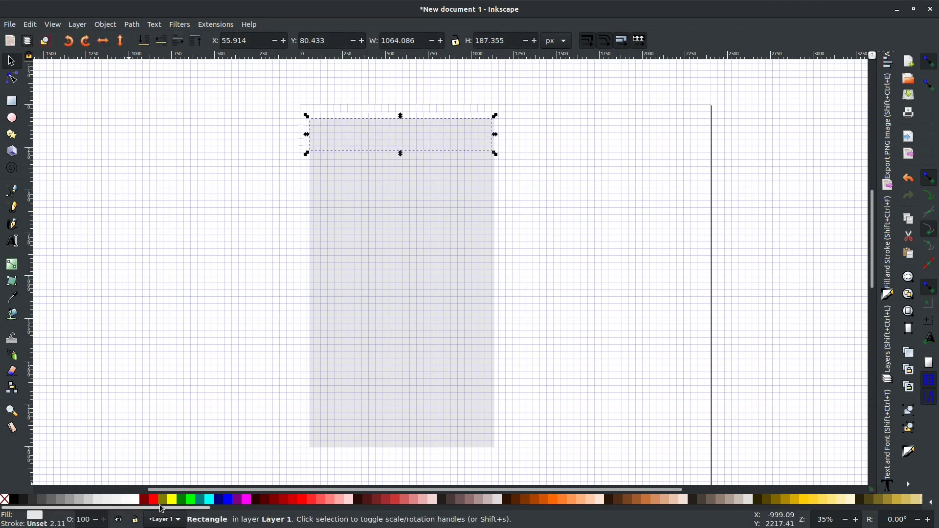
{"action": "left_click", "coordinate": [309, 501]}
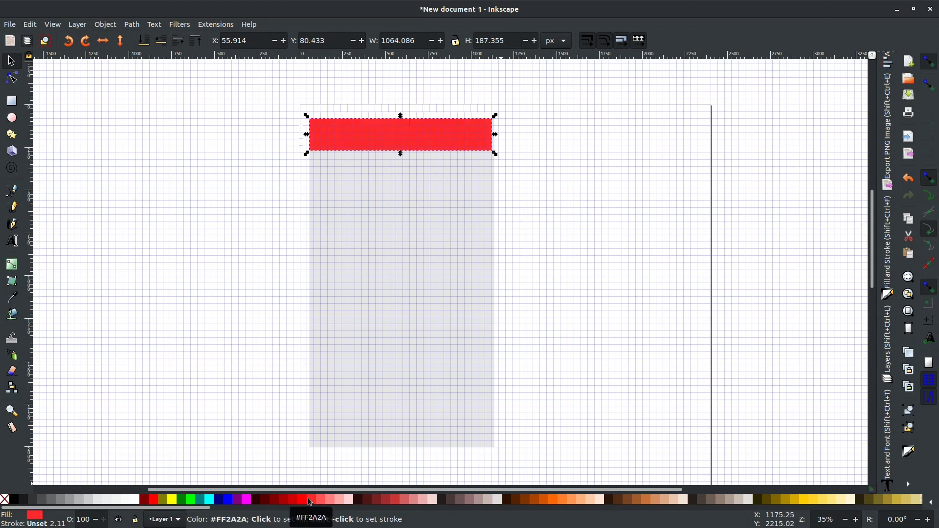
{"action": "left_click", "coordinate": [212, 237]}
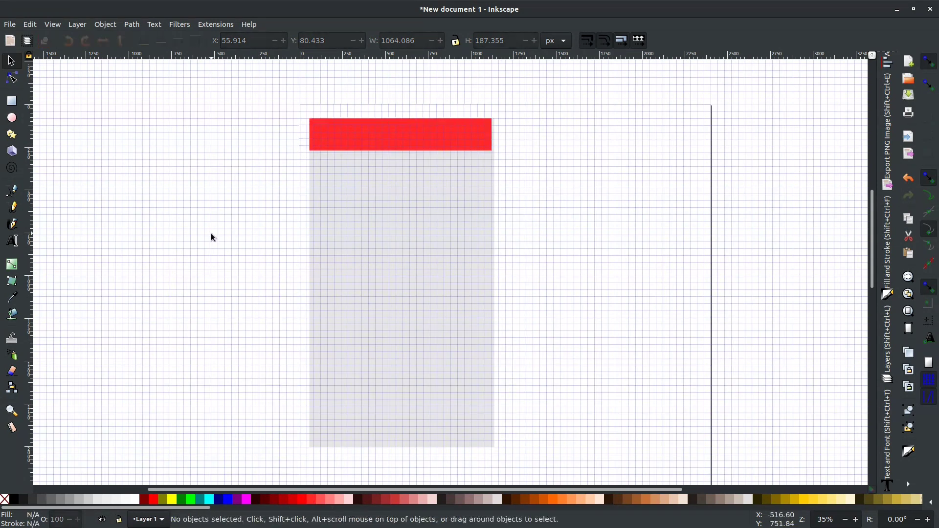
{"action": "left_click", "coordinate": [431, 147]}
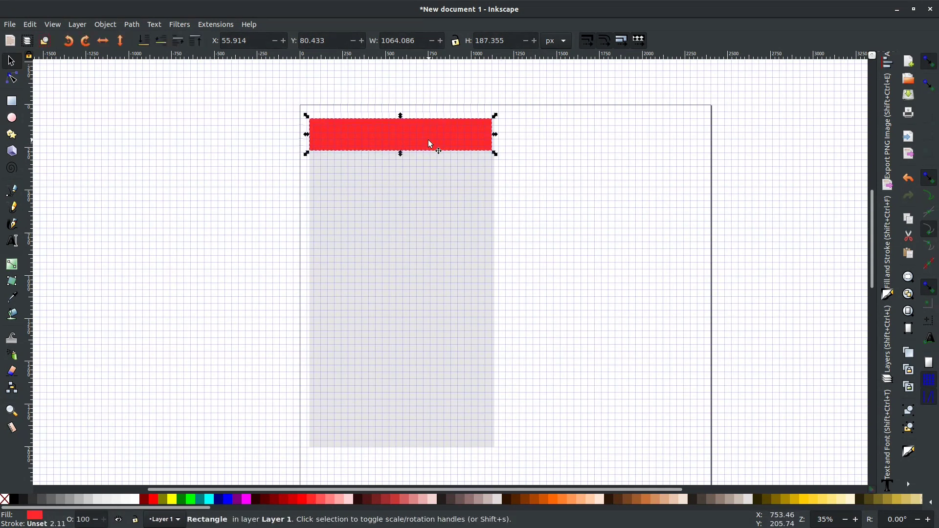
Draw a white rectangle 840 px wide and 160 px high in the upper middle of the gray screen area
{"action": "left_click", "coordinate": [592, 176]}
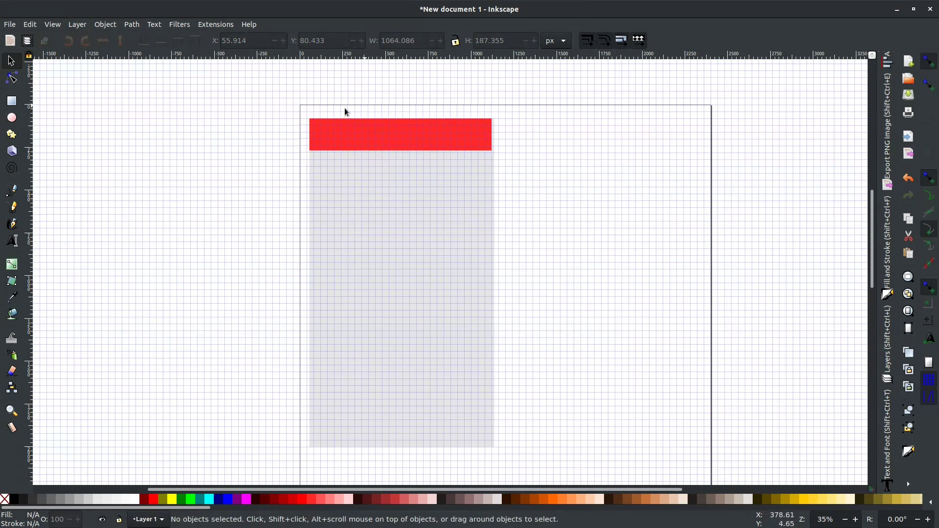
{"action": "left_click", "coordinate": [12, 101]}
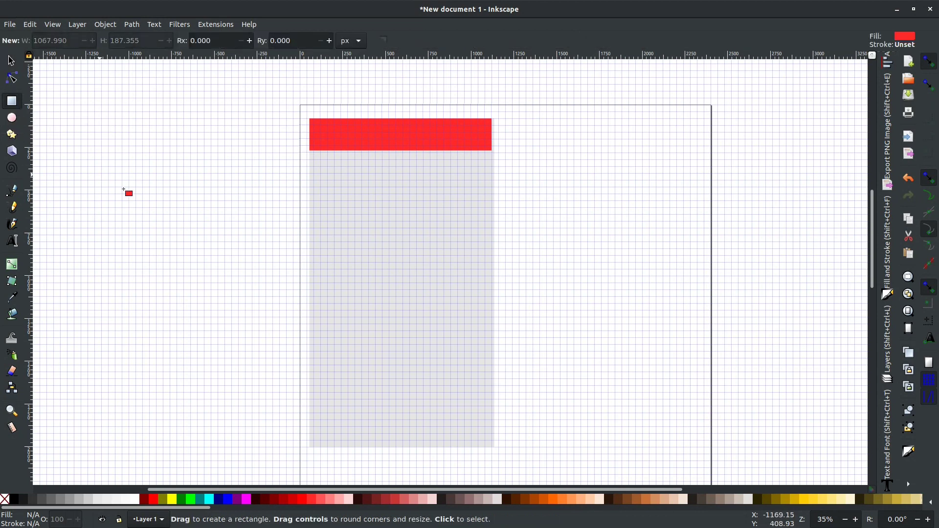
{"action": "left_click", "coordinate": [135, 504]}
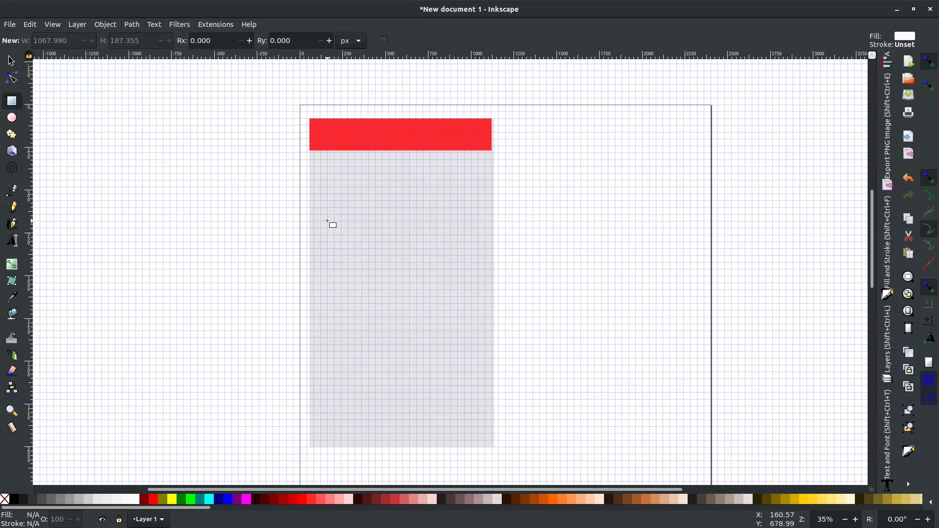
{"action": "left_click_drag", "start_coordinate": [327, 222], "coordinate": [471, 248]}
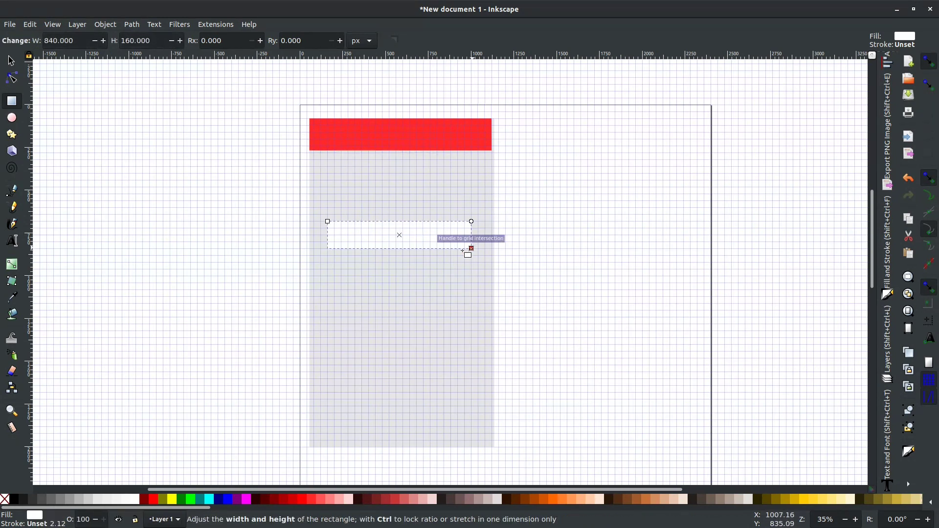
Duplicate the white field and place the copy directly below it at X 160, Y 880 px
{"action": "left_click", "coordinate": [10, 62]}
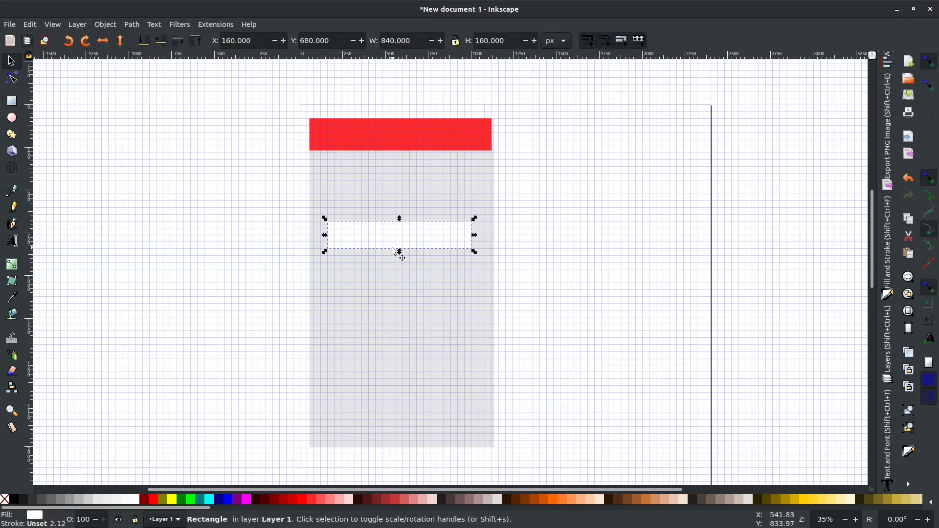
{"action": "key", "text": "ctrl+d"}
{"action": "left_click_drag", "start_coordinate": [397, 248], "coordinate": [396, 278]}
{"action": "left_click", "coordinate": [565, 207]}
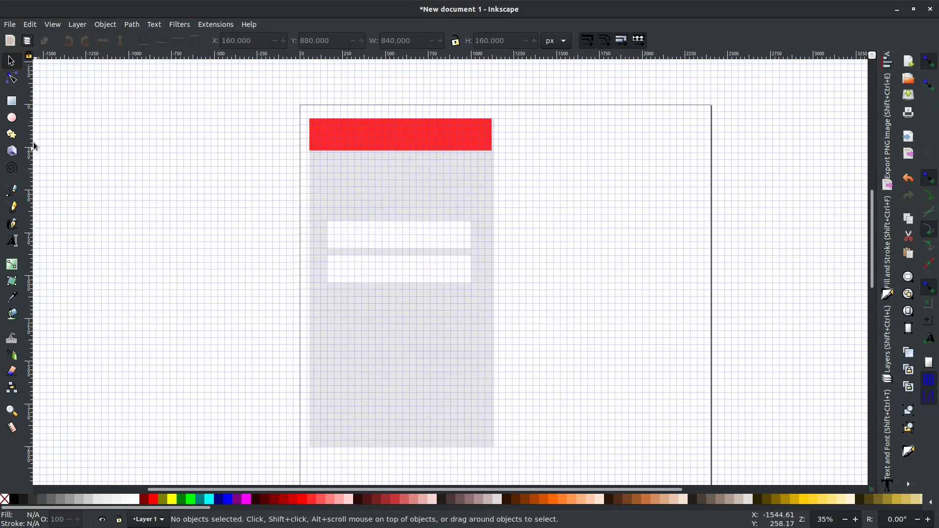
Copy the red header bar to Y 1120 px below the white fields and narrow the copy to 440 px, centred
{"action": "left_click", "coordinate": [384, 143]}
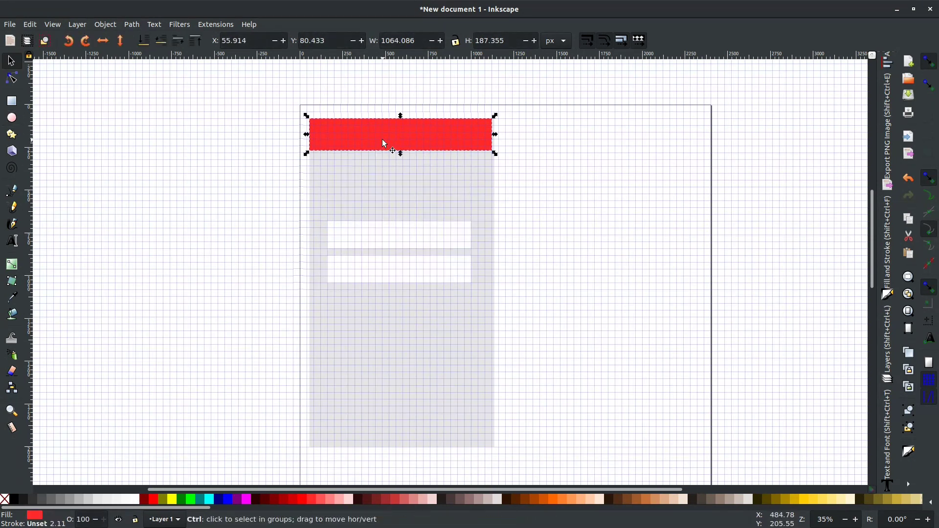
{"action": "left_click_drag", "start_coordinate": [395, 147], "coordinate": [393, 324]}
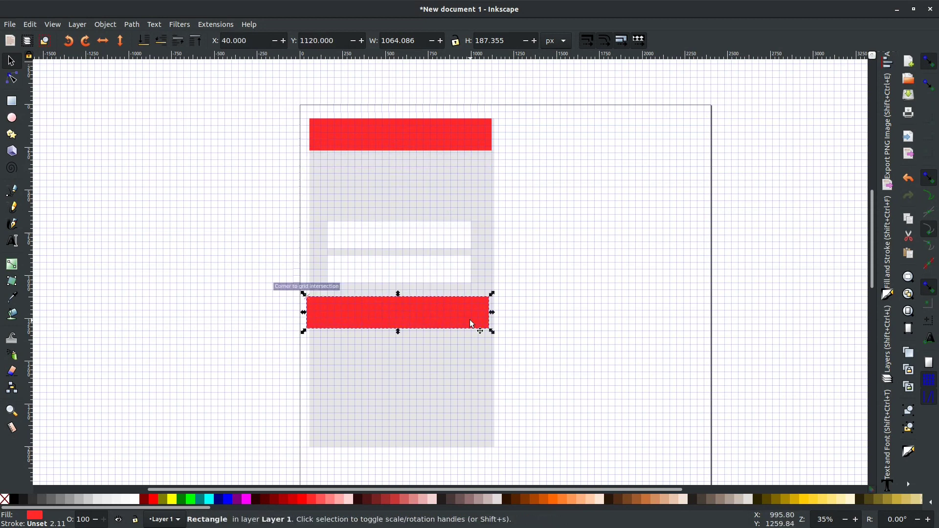
{"action": "left_click_drag", "start_coordinate": [450, 315], "coordinate": [424, 314]}
Round the corners of the small red button rectangle with a 60 px radius
{"action": "left_click", "coordinate": [10, 103]}
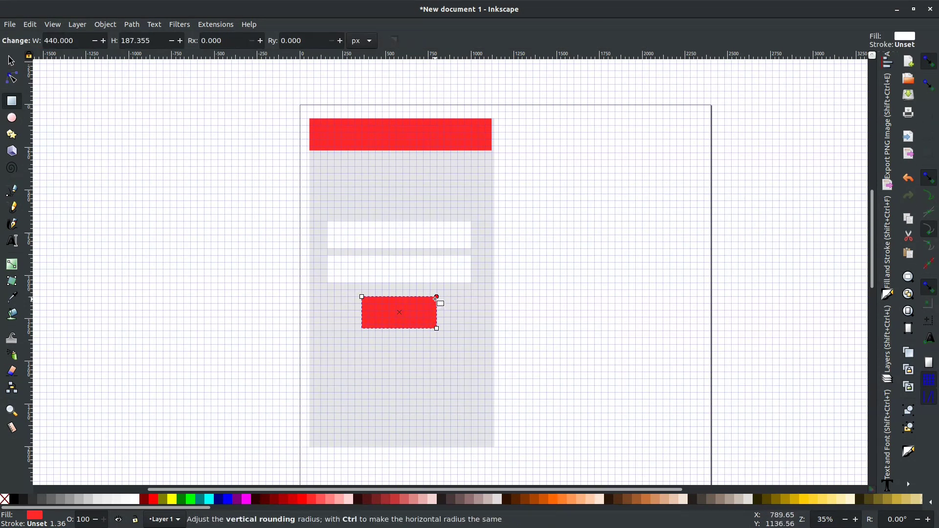
{"action": "scroll", "coordinate": [435, 299], "scroll_direction": "up", "scroll_amount": 2}
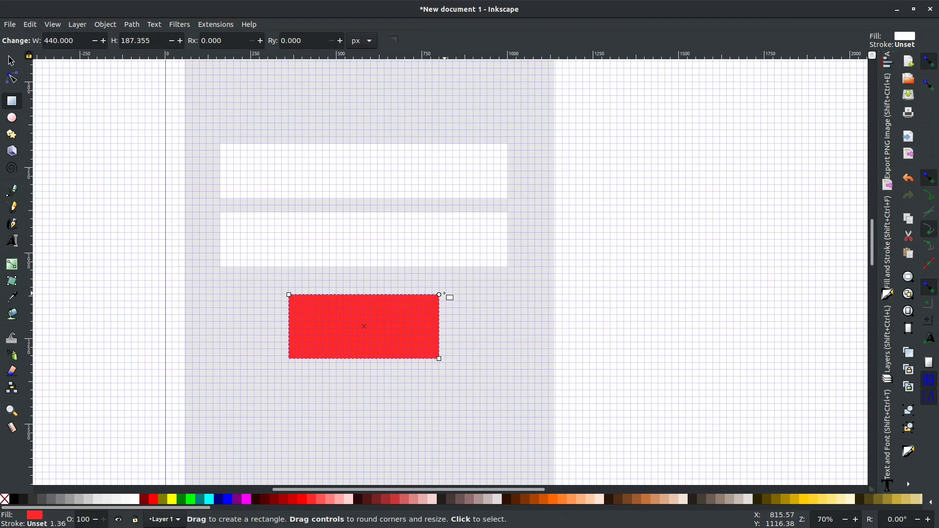
{"action": "left_click_drag", "start_coordinate": [439, 295], "coordinate": [439, 314]}
{"action": "left_click", "coordinate": [10, 61]}
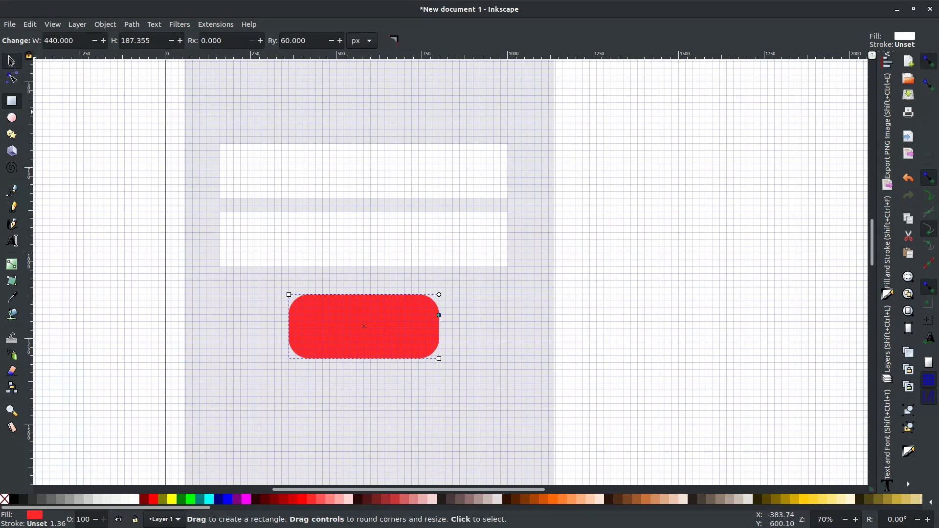
{"action": "left_click", "coordinate": [98, 275]}
Add the text "Flutter Appwrite" in 80 pt Open Sans on the red header bar
{"action": "scroll", "coordinate": [480, 304], "scroll_direction": "up", "scroll_amount": 4}
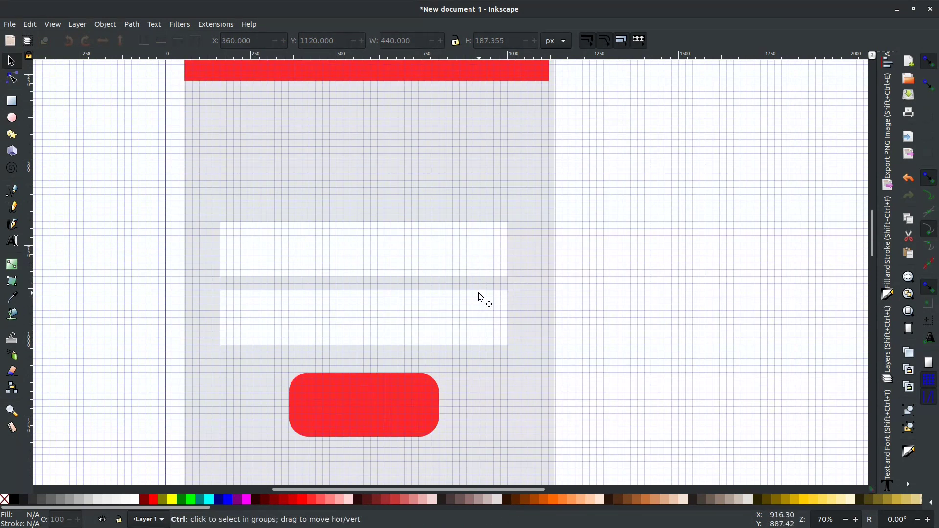
{"action": "scroll", "coordinate": [342, 249], "scroll_direction": "down", "scroll_amount": 14}
{"action": "scroll", "coordinate": [345, 249], "scroll_direction": "up", "scroll_amount": 12}
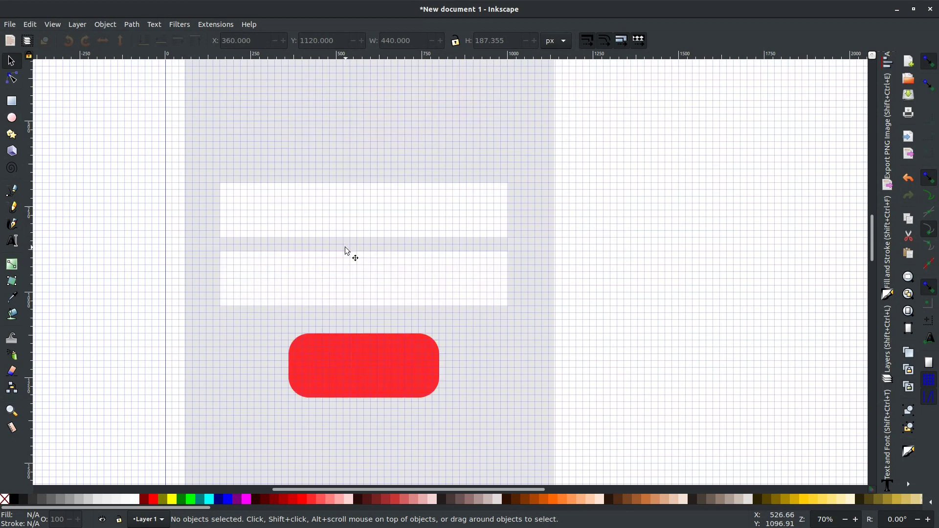
{"action": "scroll", "coordinate": [346, 251], "scroll_direction": "up", "scroll_amount": 12}
{"action": "key", "text": "t"}
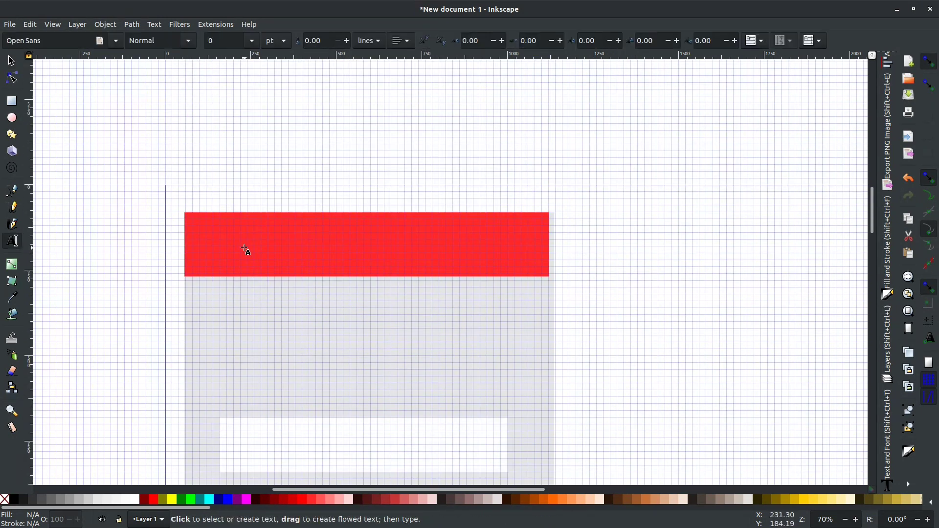
{"action": "left_click", "coordinate": [248, 247]}
{"action": "type", "text": "Flutt"}
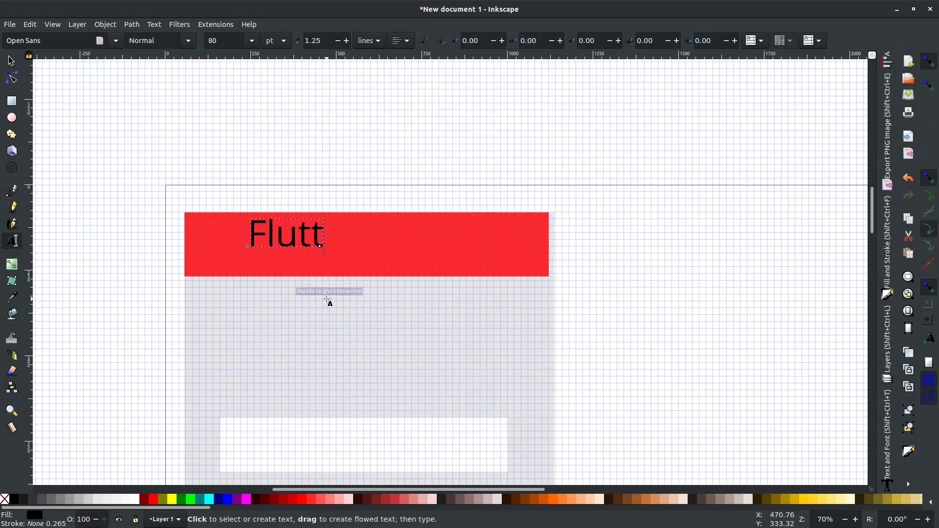
{"action": "type", "text": "er Appwrite"}
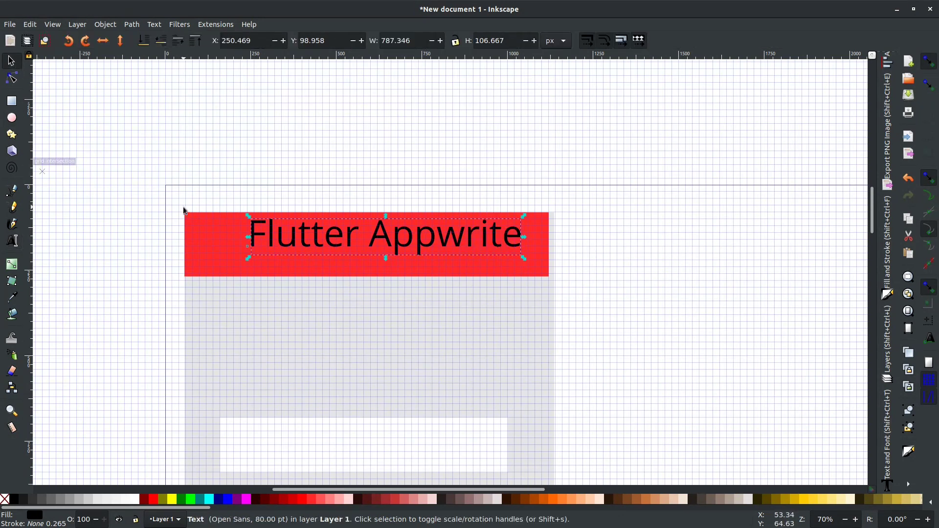
Scale the header title down to half its size and fill it with white
{"action": "left_click", "coordinate": [10, 60]}
{"action": "key", "text": "ctrl+comma"}
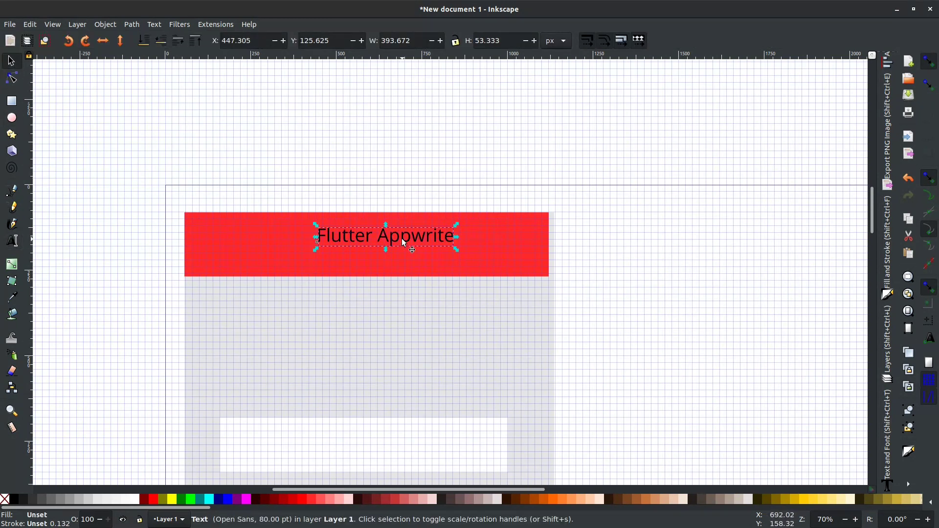
{"action": "left_click", "coordinate": [134, 499]}
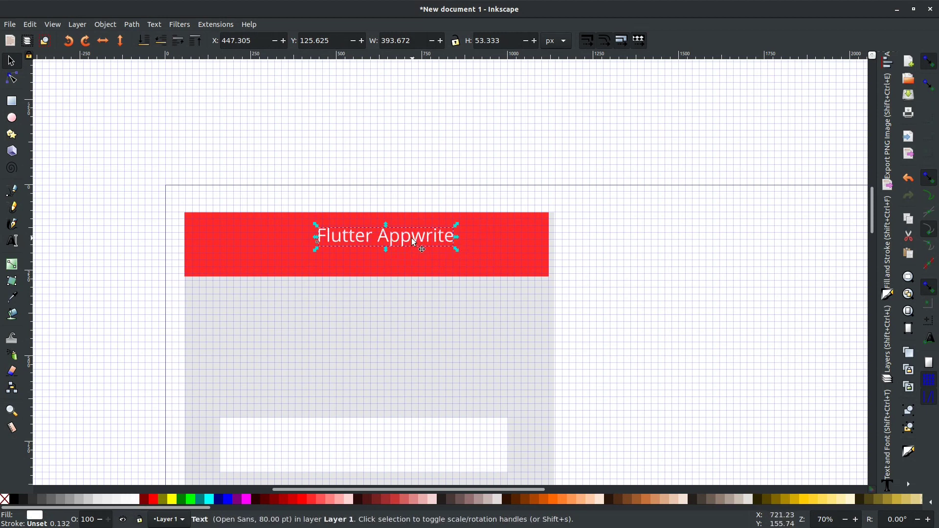
Move the title toward the left end of the header bar, to about X 137, Y 152 px
{"action": "left_click_drag", "start_coordinate": [416, 243], "coordinate": [308, 255]}
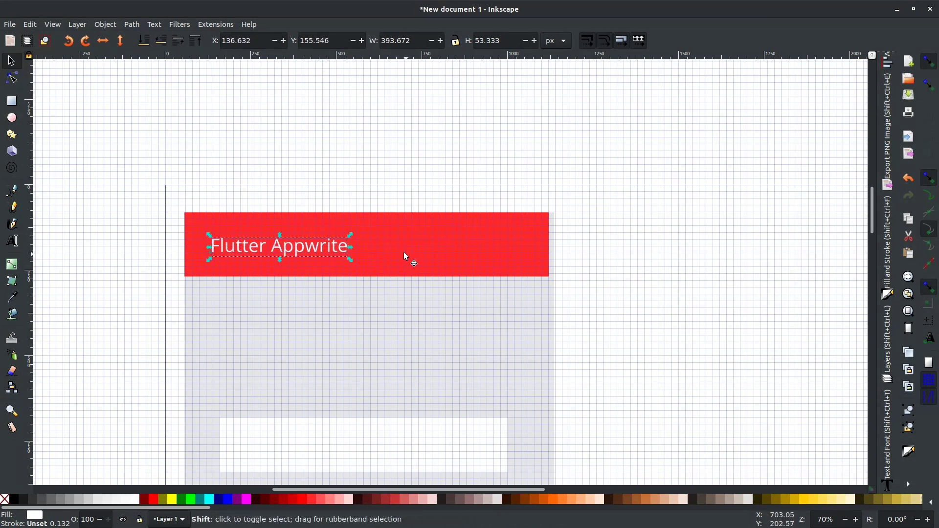
{"action": "left_click", "coordinate": [94, 268]}
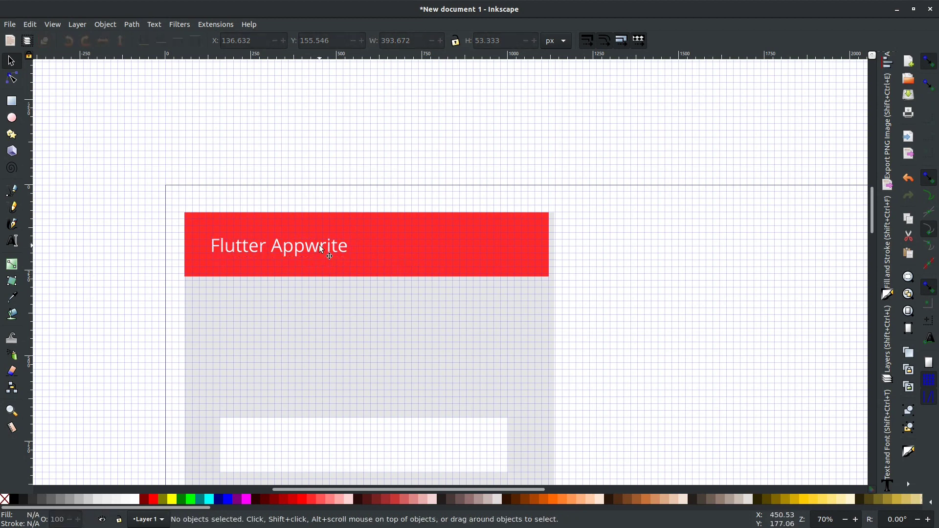
{"action": "left_click_drag", "start_coordinate": [322, 248], "coordinate": [321, 246]}
Add the text "email" in 80 pt Open Sans inside the upper white field
{"action": "scroll", "coordinate": [334, 336], "scroll_direction": "down", "scroll_amount": 5}
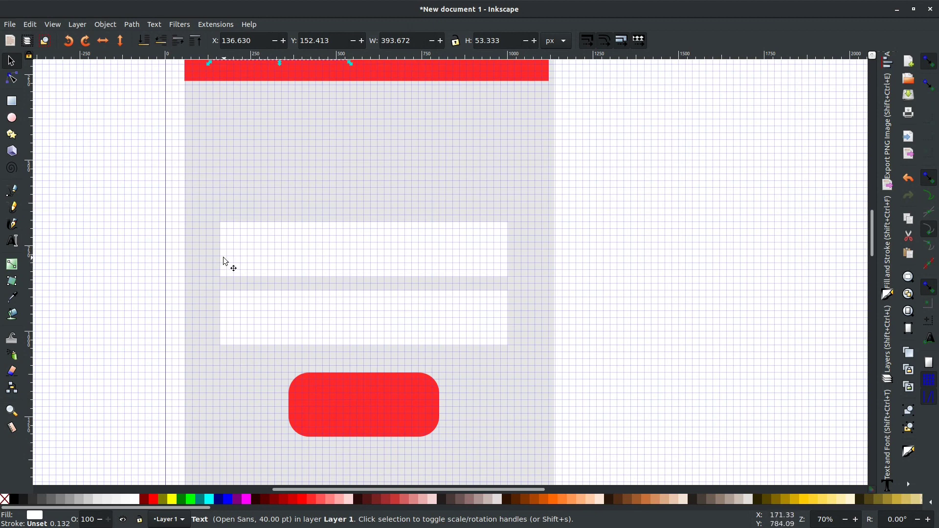
{"action": "key", "text": "t"}
{"action": "left_click", "coordinate": [241, 255]}
{"action": "type", "text": "lo"}
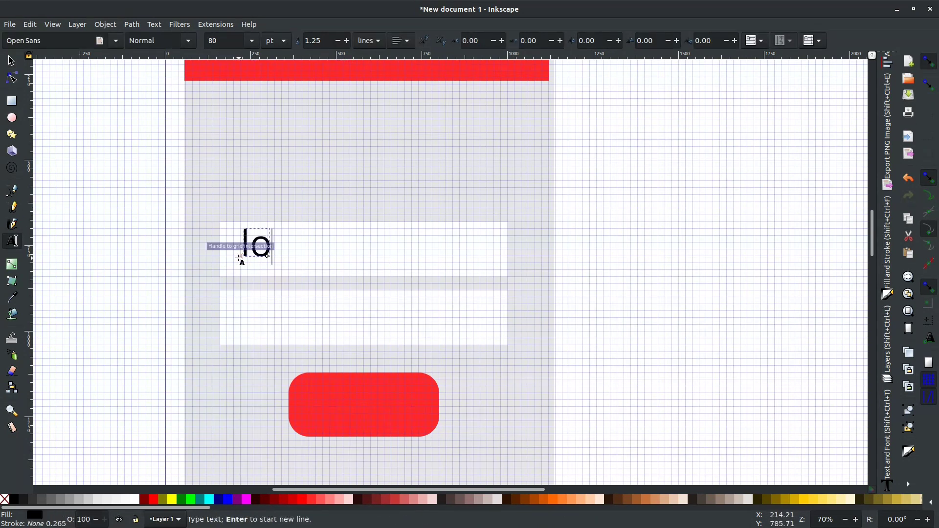
{"action": "key", "text": "BackSpace"}
{"action": "key", "text": "BackSpace"}
{"action": "type", "text": "u"}
{"action": "key", "text": "BackSpace"}
{"action": "type", "text": "email"}
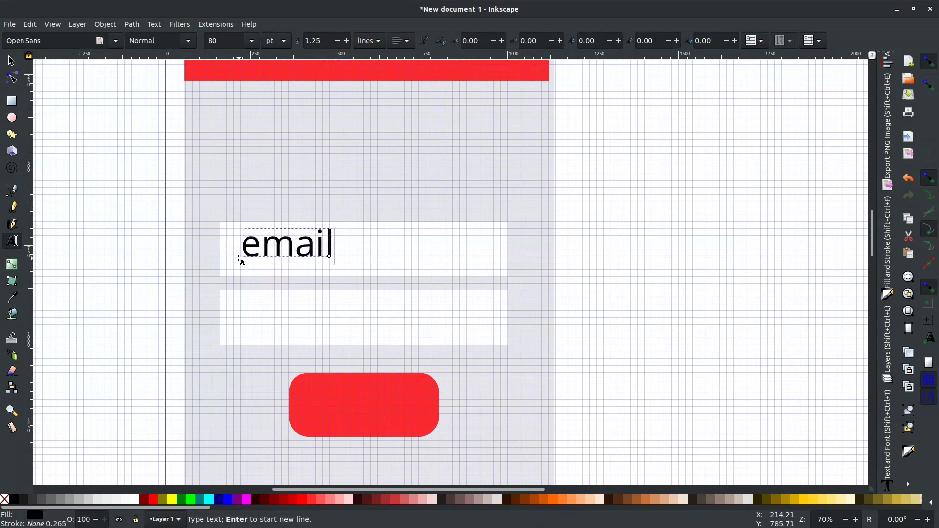
{"action": "key", "text": "Escape"}
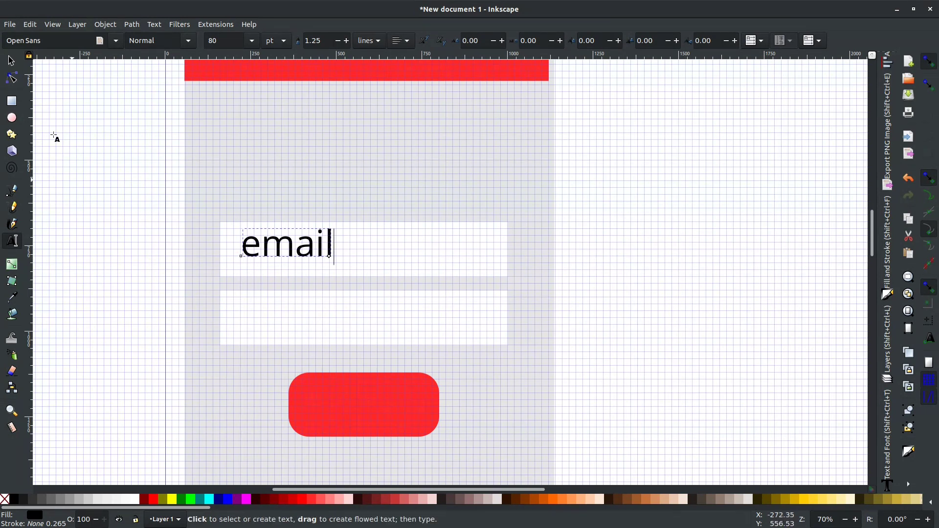
Shrink the "email" label to about 197 px wide and place it near the left edge of the upper white field
{"action": "left_click", "coordinate": [11, 61]}
{"action": "left_click_drag", "start_coordinate": [294, 252], "coordinate": [305, 229]}
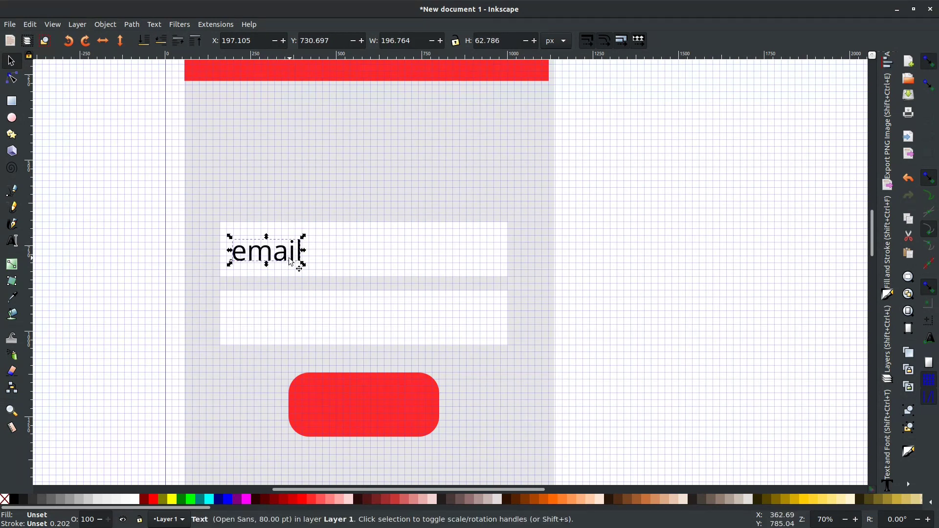
{"action": "left_click_drag", "start_coordinate": [288, 262], "coordinate": [285, 317]}
{"action": "key", "text": "ctrl+z"}
{"action": "left_click", "coordinate": [292, 263]}
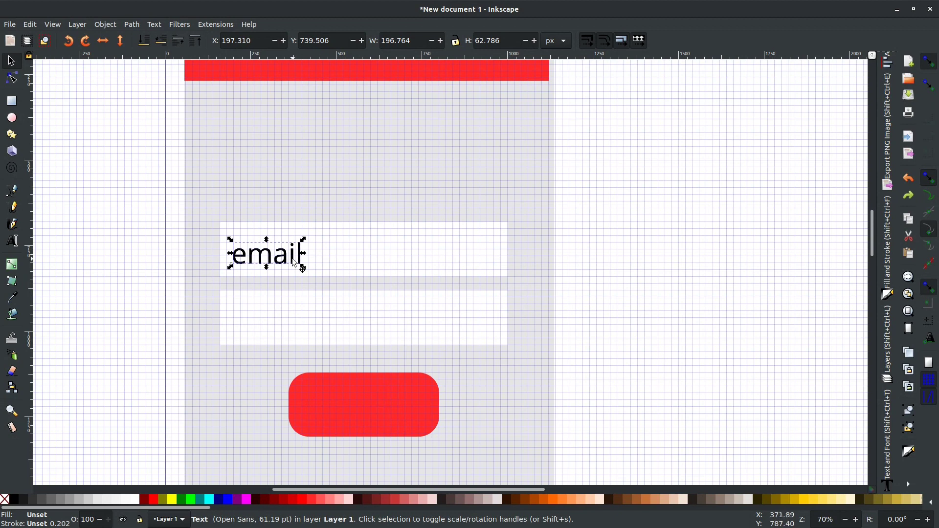
Duplicate the "email" label into the lower white field and change the copy's text to "password"
{"action": "key", "text": "ctrl+d"}
{"action": "left_click_drag", "start_coordinate": [294, 265], "coordinate": [293, 332]}
{"action": "left_click", "coordinate": [294, 329]}
{"action": "double_click", "coordinate": [286, 322]}
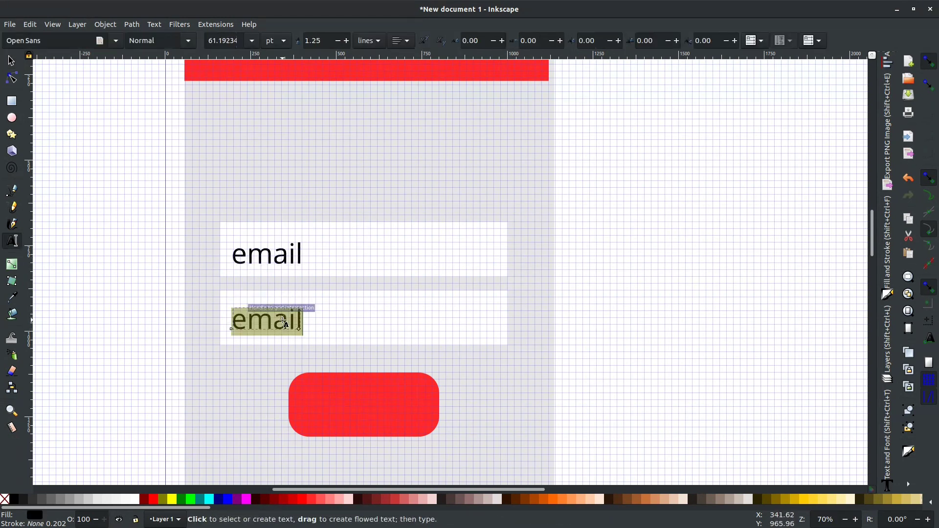
{"action": "type", "text": "password"}
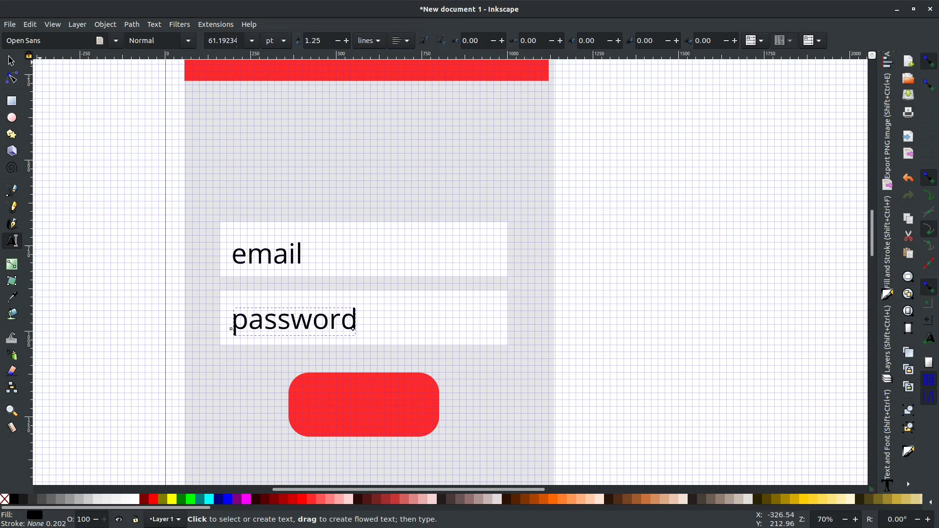
{"action": "left_click", "coordinate": [11, 61]}
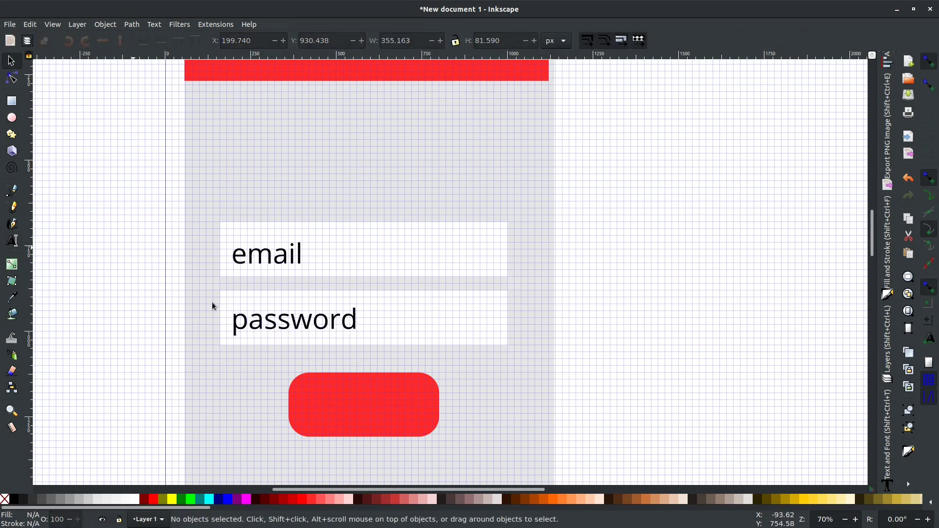
Duplicate the "password" label onto the red button and change the copy's text to "Login"
{"action": "left_click", "coordinate": [355, 330]}
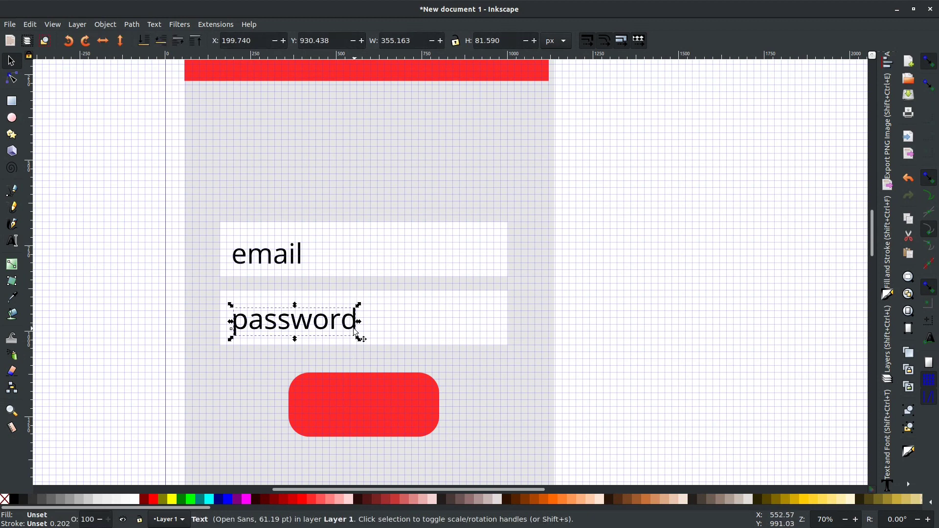
{"action": "key", "text": "ctrl+d"}
{"action": "left_click_drag", "start_coordinate": [354, 330], "coordinate": [421, 415]}
{"action": "double_click", "coordinate": [391, 406]}
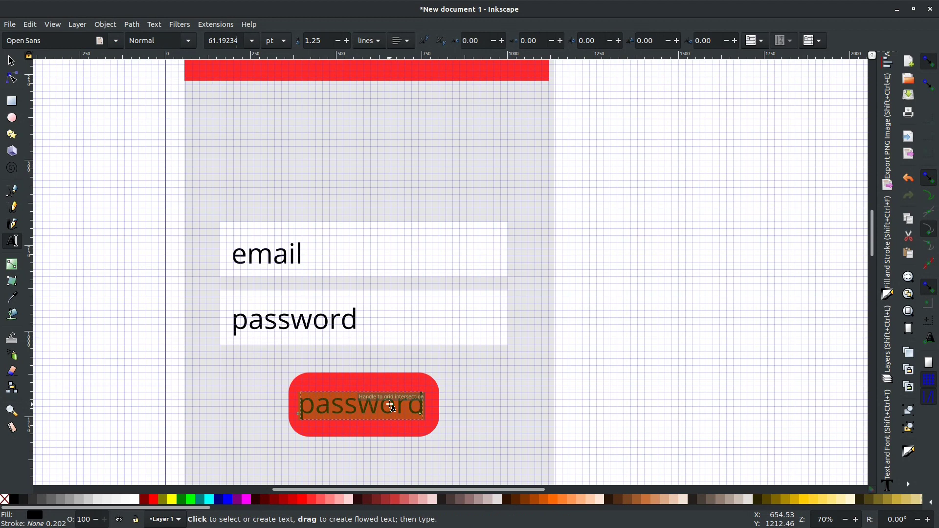
{"action": "type", "text": "Login"}
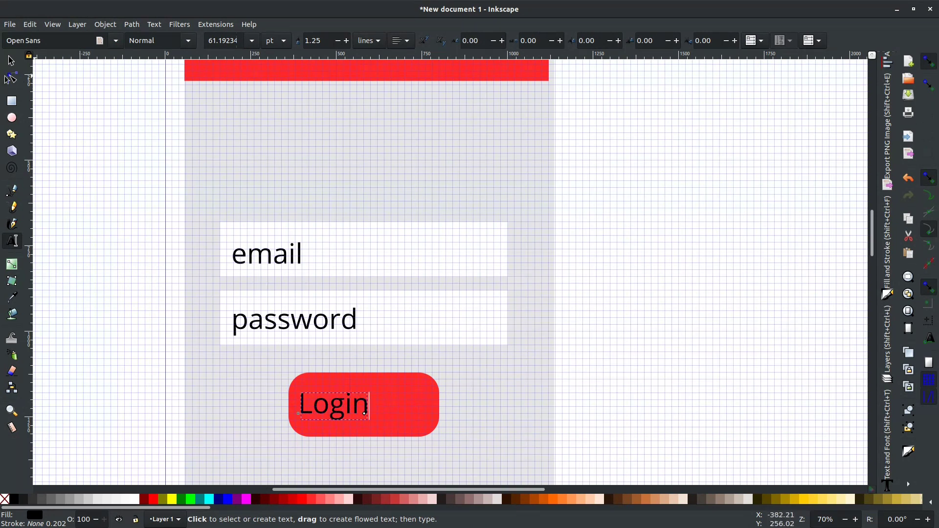
{"action": "left_click", "coordinate": [12, 63]}
{"action": "left_click", "coordinate": [89, 175]}
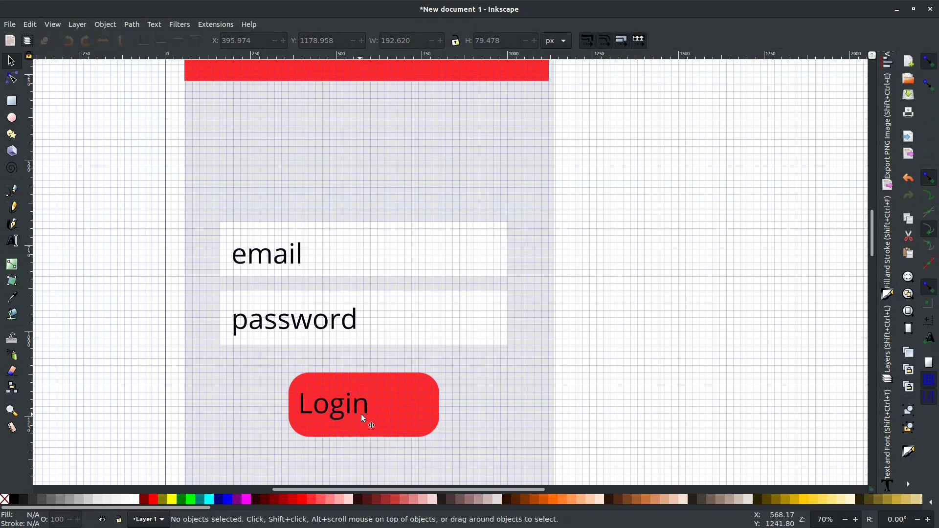
Centre the "Login" label horizontally on the red button and fill it with white
{"action": "left_click_drag", "start_coordinate": [368, 415], "coordinate": [396, 413]}
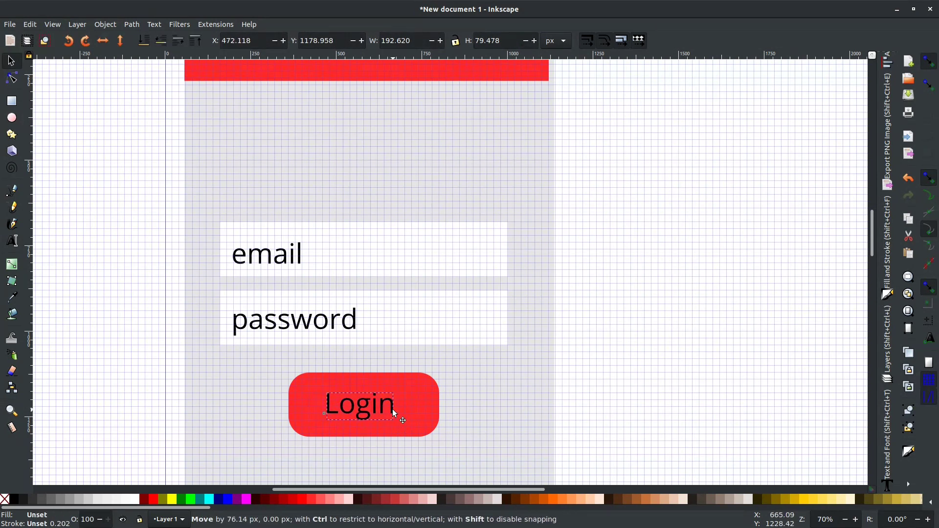
{"action": "left_click", "coordinate": [137, 500]}
{"action": "left_click", "coordinate": [113, 399]}
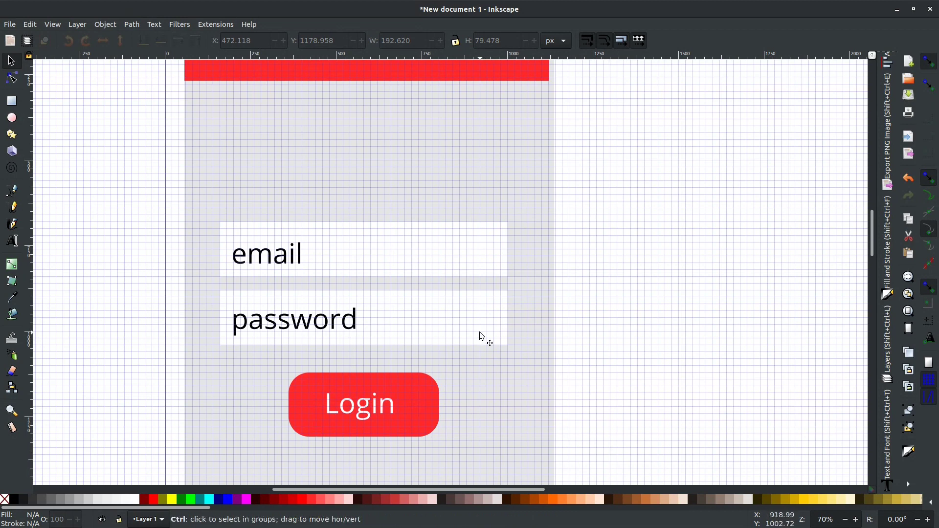
Select all objects of the login mockup and scale them proportionally to a width of 800 px
{"action": "scroll", "coordinate": [482, 338], "scroll_direction": "down", "scroll_amount": 2}
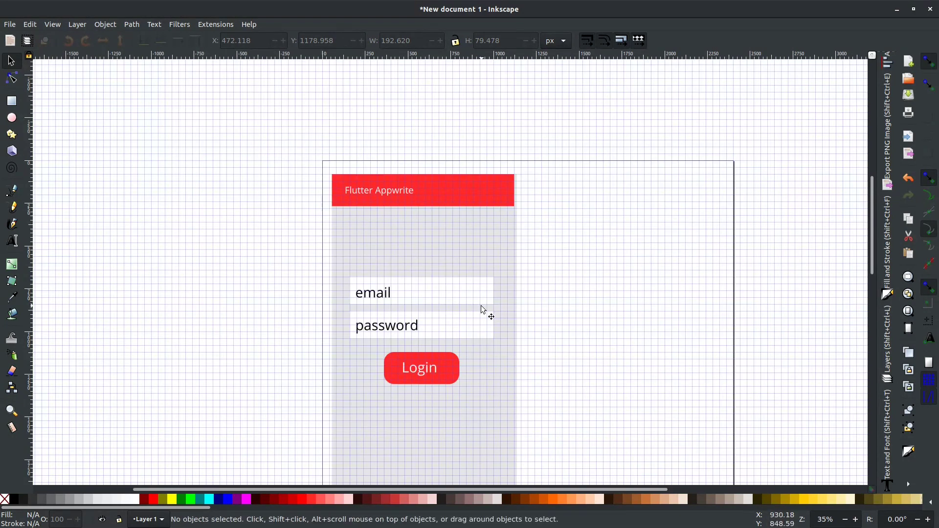
{"action": "scroll", "coordinate": [557, 269], "scroll_direction": "down", "scroll_amount": 3}
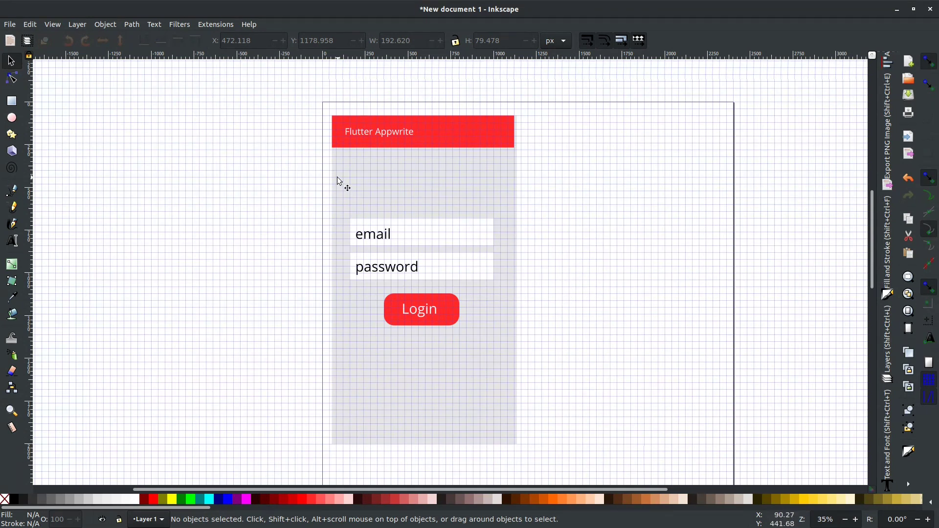
{"action": "left_click_drag", "start_coordinate": [327, 105], "coordinate": [587, 469]}
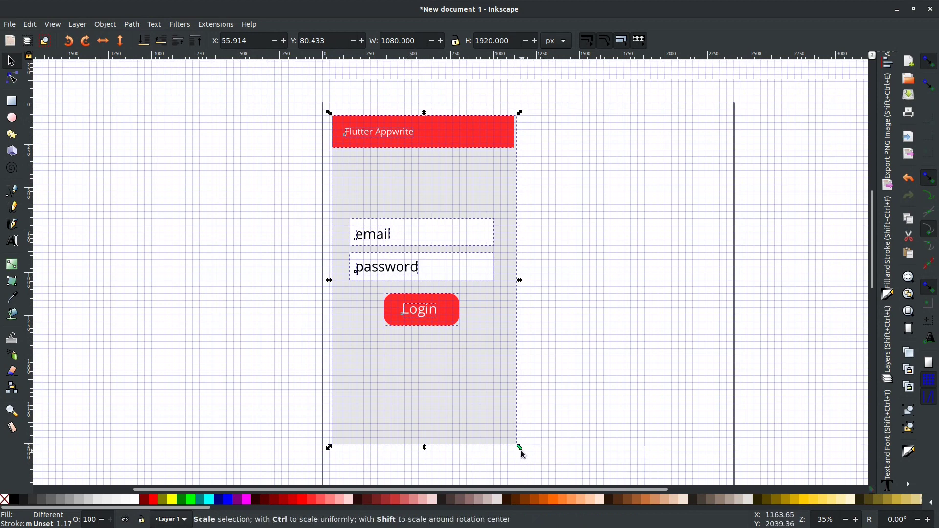
{"action": "left_click_drag", "start_coordinate": [521, 450], "coordinate": [476, 345]}
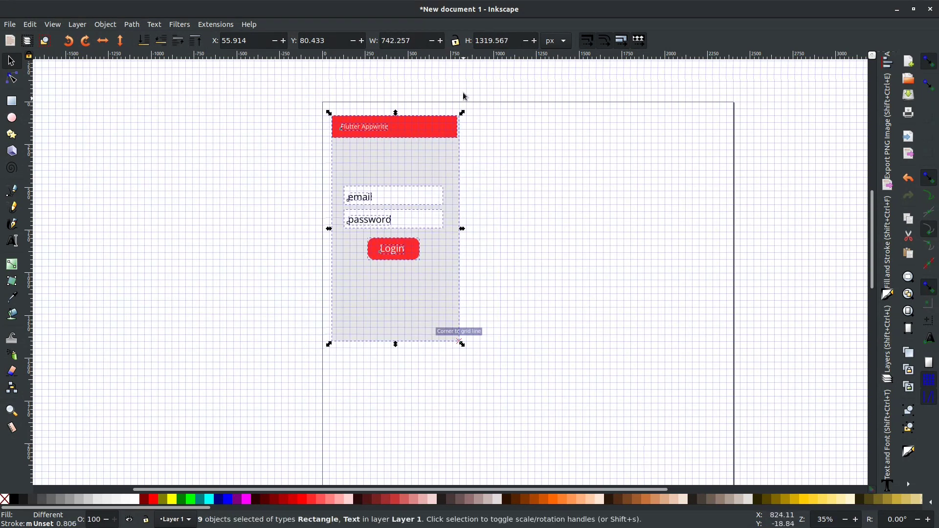
{"action": "left_click", "coordinate": [457, 43]}
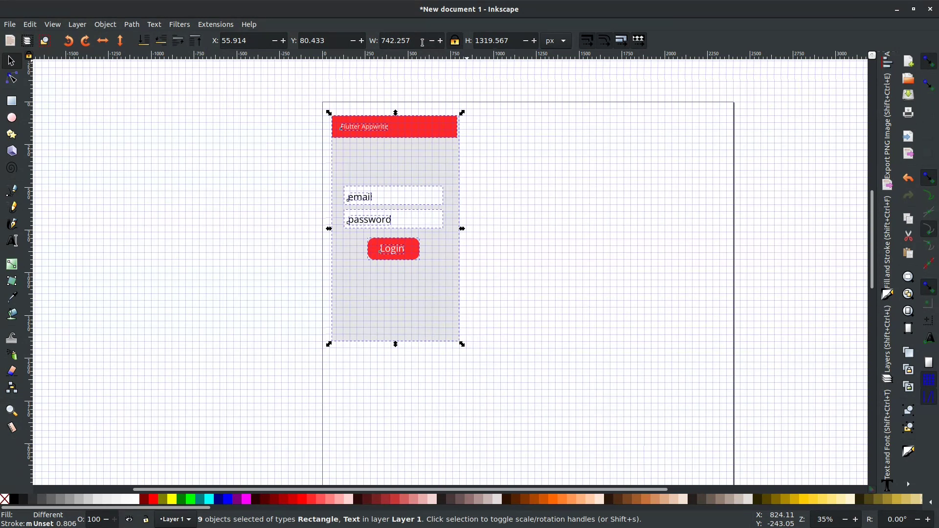
{"action": "left_click_drag", "start_coordinate": [424, 43], "coordinate": [312, 37]}
{"action": "type", "text": "800"}
{"action": "key", "text": "Return"}
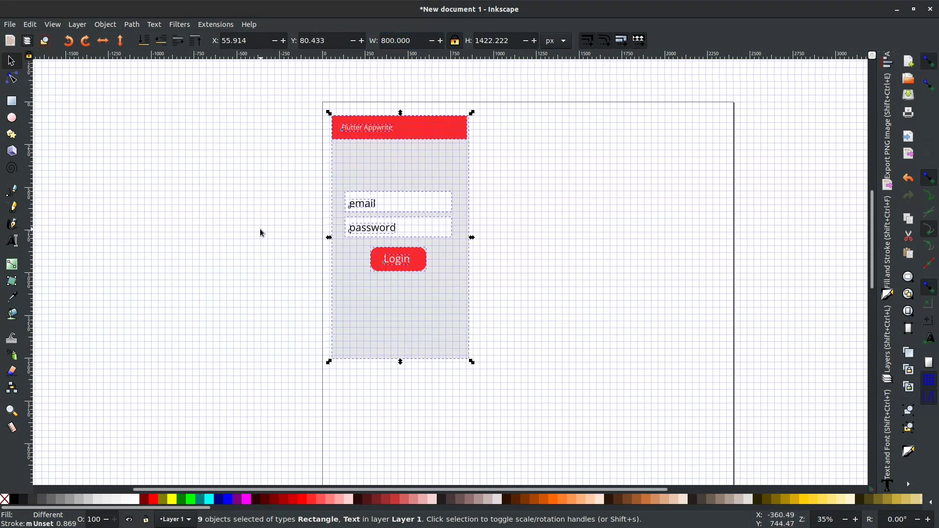
Duplicate the whole login mockup and place the copy beside the original on the page
{"action": "left_click", "coordinate": [260, 228]}
{"action": "left_click", "coordinate": [409, 160]}
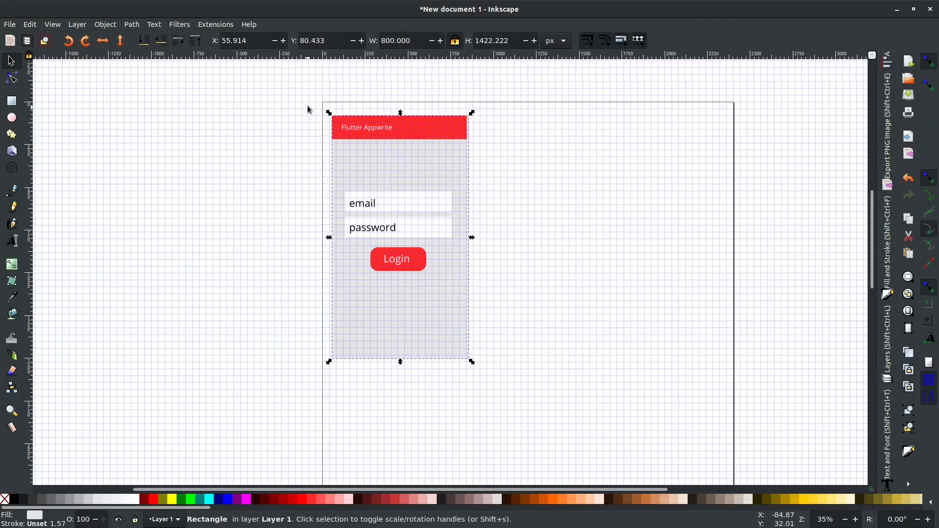
{"action": "left_click_drag", "start_coordinate": [307, 101], "coordinate": [580, 416]}
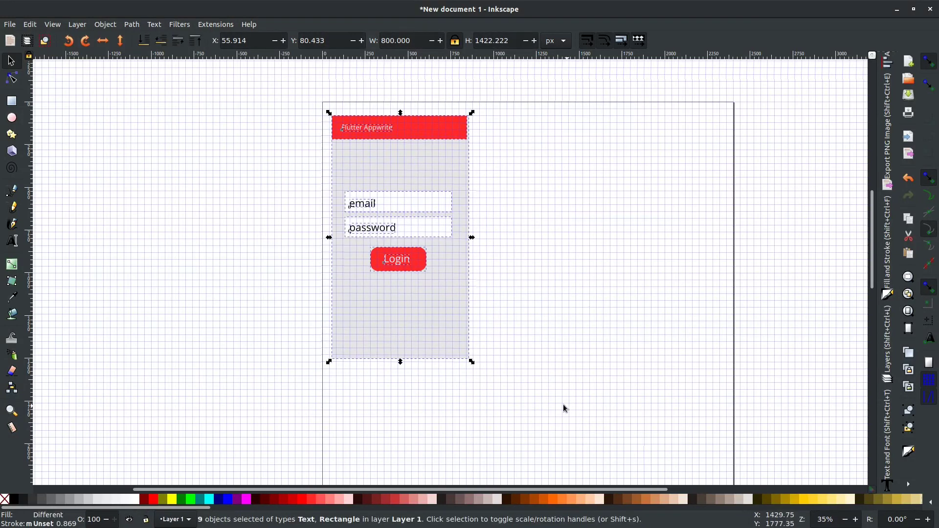
{"action": "key", "text": "ctrl+d"}
{"action": "left_click_drag", "start_coordinate": [404, 189], "coordinate": [568, 176]}
{"action": "left_click", "coordinate": [709, 187]}
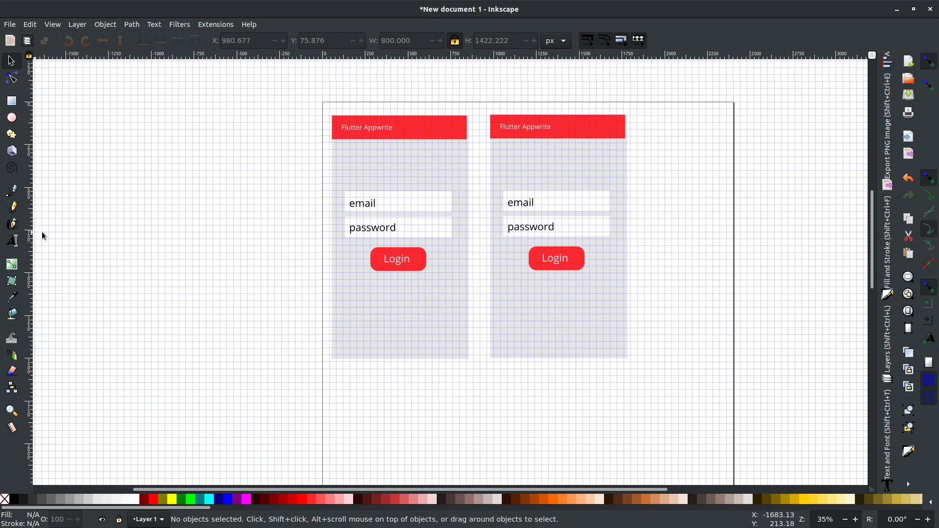
Add an 80 pt "Login" heading above the email field of the first mockup
{"action": "key", "text": "t"}
{"action": "left_click", "coordinate": [356, 169]}
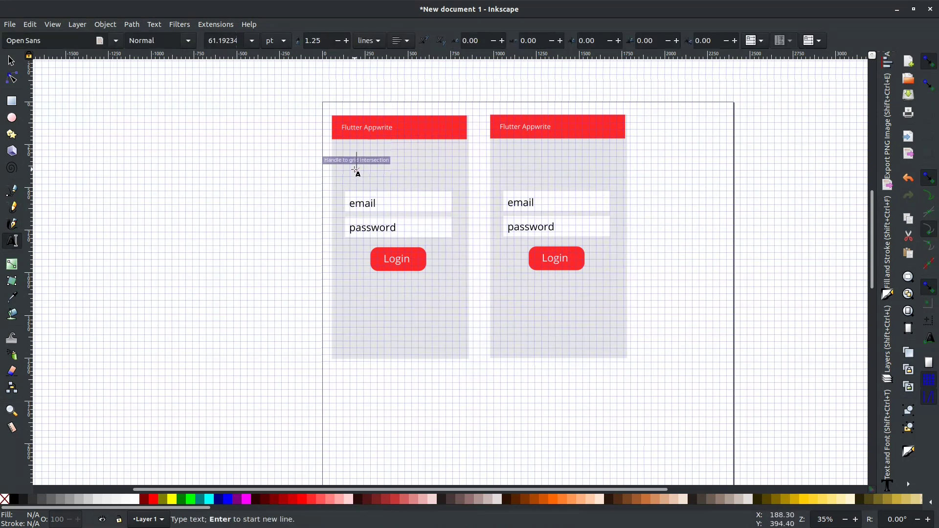
{"action": "type", "text": "Login"}
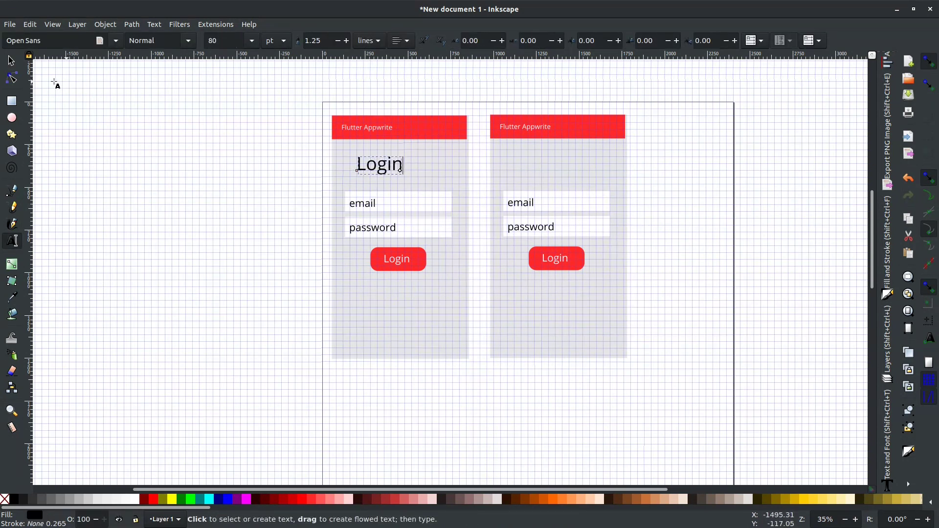
{"action": "left_click", "coordinate": [10, 61]}
{"action": "left_click", "coordinate": [255, 169]}
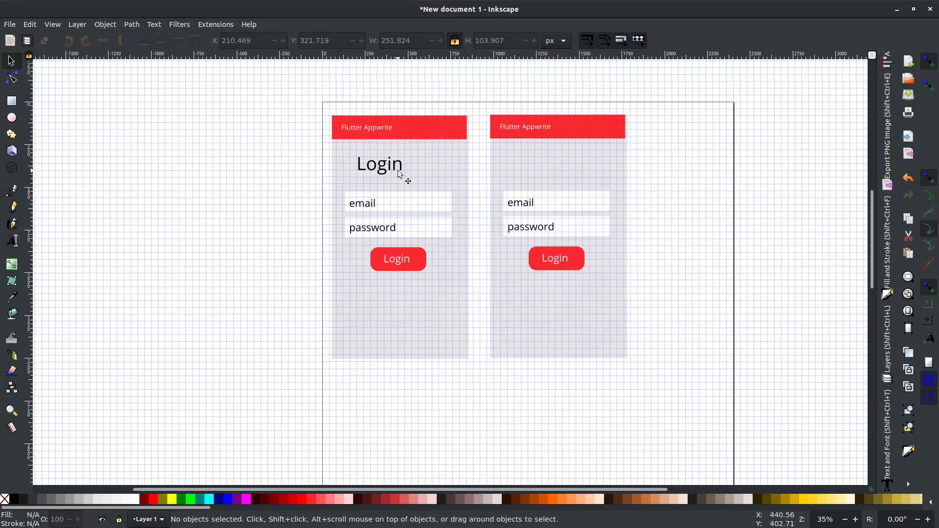
Duplicate the "Login" heading onto the second mockup above its email field and change the copy's text to "Sign up"
{"action": "left_click_drag", "start_coordinate": [399, 171], "coordinate": [551, 175]}
{"action": "key", "text": "ctrl+d"}
{"action": "double_click", "coordinate": [541, 169]}
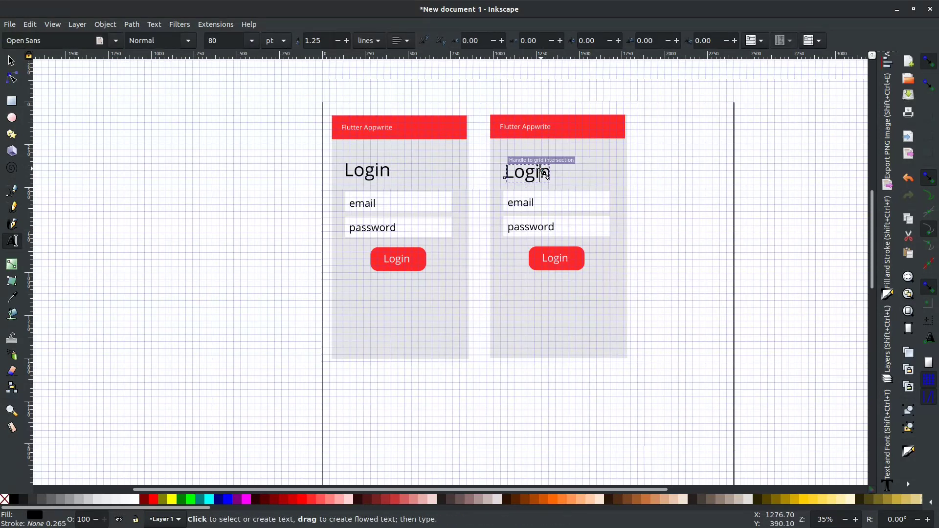
{"action": "key", "text": "ctrl+a"}
{"action": "type", "text": "Signup"}
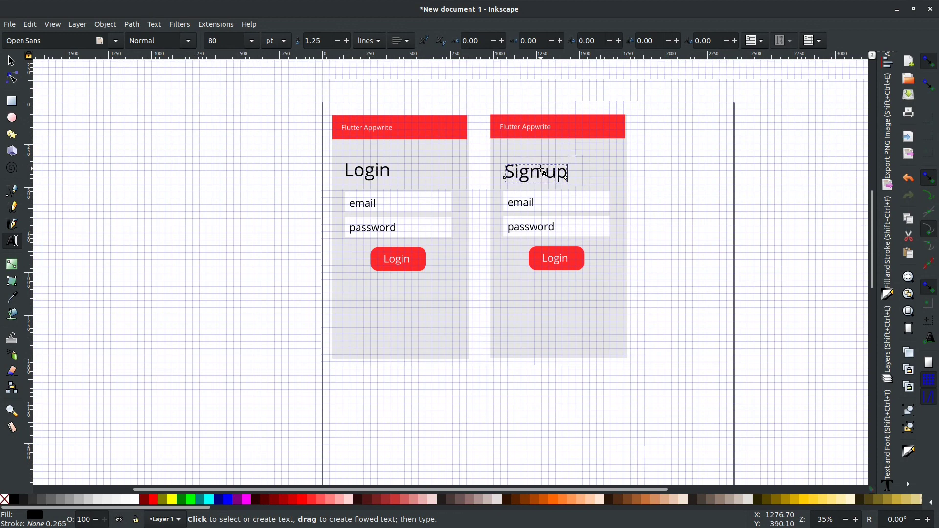
{"action": "left_click", "coordinate": [542, 171]}
Change the second mockup's button label to "Signup", centred on the red button, and group label and button
{"action": "left_click", "coordinate": [558, 261]}
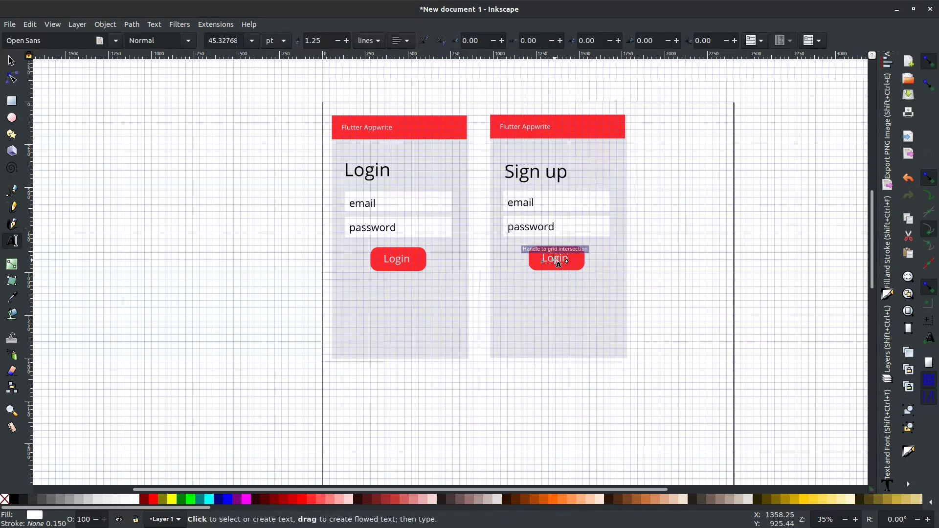
{"action": "type", "text": "Signup"}
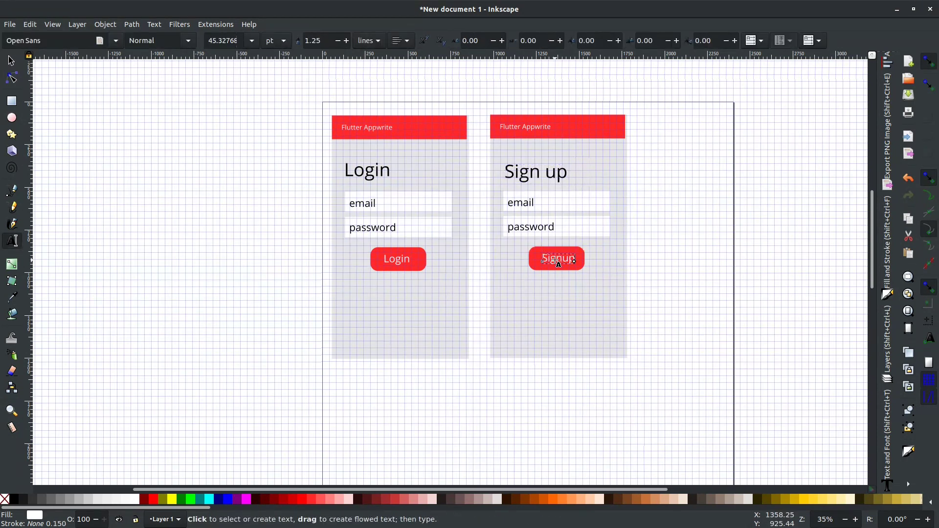
{"action": "left_click", "coordinate": [12, 63]}
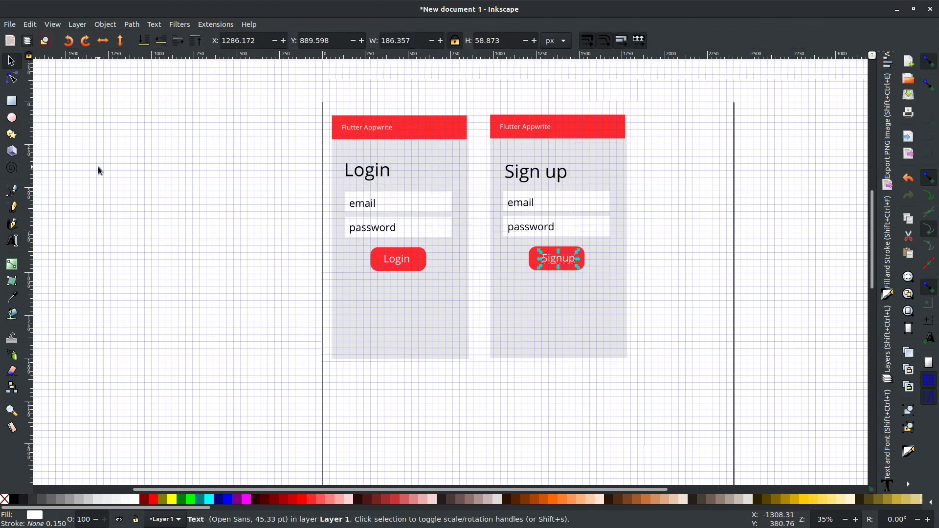
{"action": "key", "text": "Escape"}
{"action": "left_click_drag", "start_coordinate": [566, 259], "coordinate": [560, 260]}
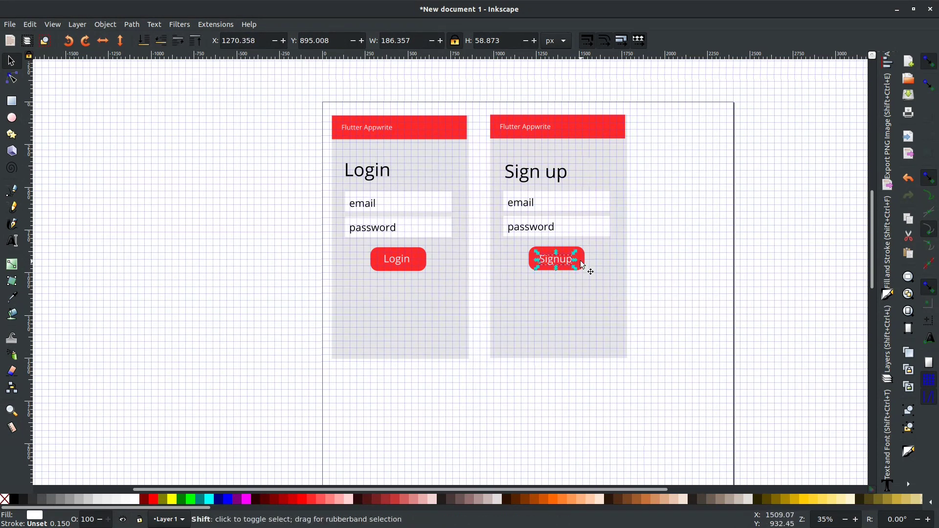
{"action": "left_click", "coordinate": [580, 269], "text": "shift"}
{"action": "key", "text": "ctrl+g"}
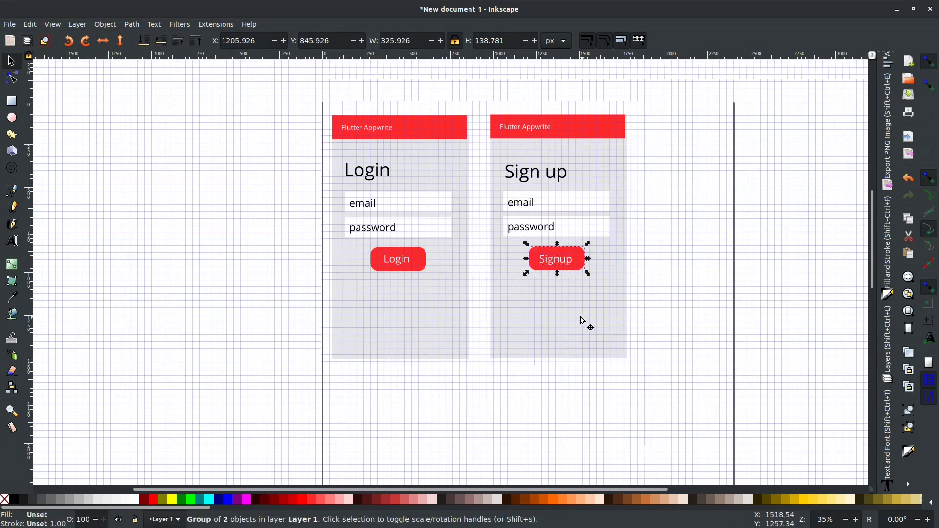
Group all objects of the first mockup, the login screen, into one group
{"action": "left_click", "coordinate": [404, 264]}
{"action": "left_click_drag", "start_coordinate": [326, 105], "coordinate": [476, 379]}
{"action": "key", "text": "ctrl+g"}
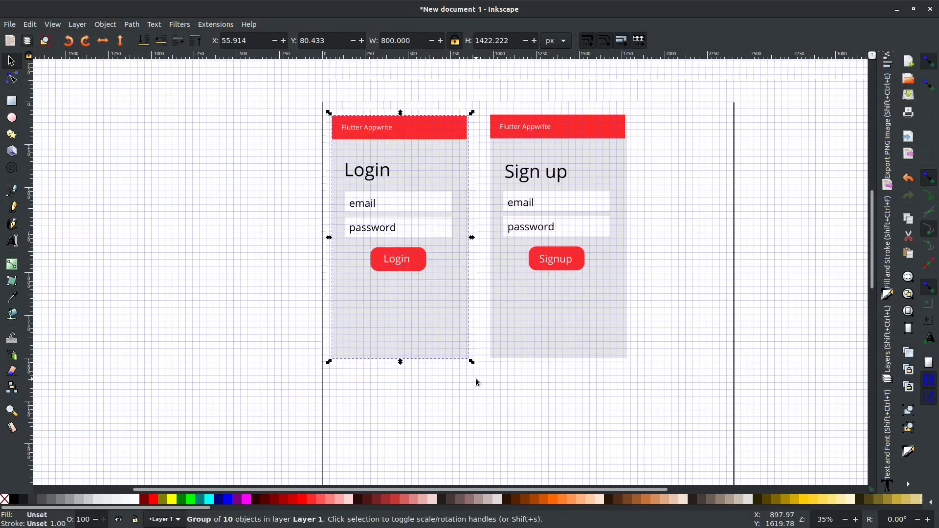
{"action": "left_click", "coordinate": [232, 227]}
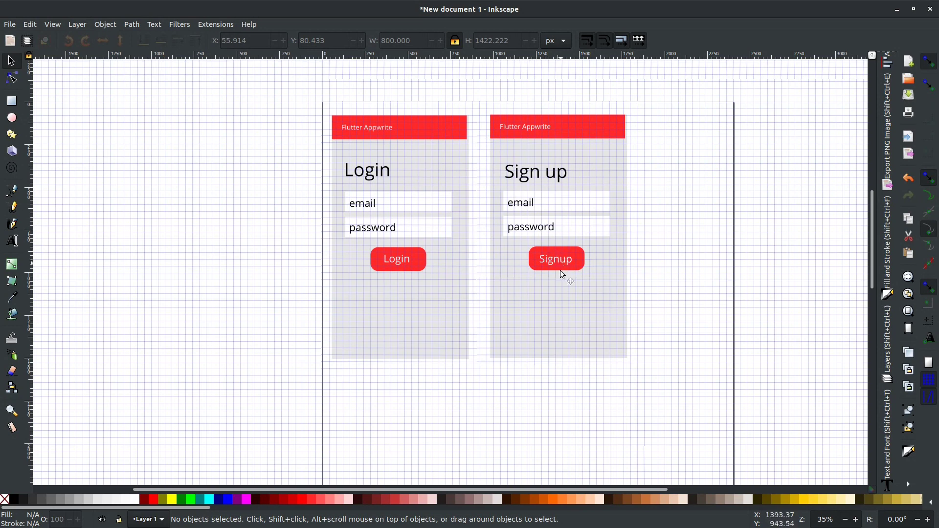
Move the Signup button down to about Y 1101 px and group the email and password fields above it with their labels
{"action": "left_click_drag", "start_coordinate": [560, 271], "coordinate": [566, 314]}
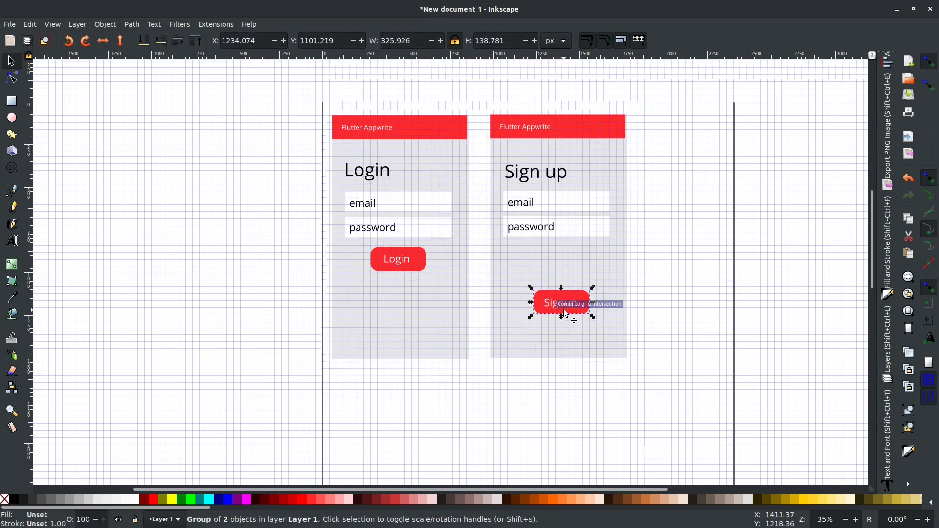
{"action": "left_click", "coordinate": [533, 207]}
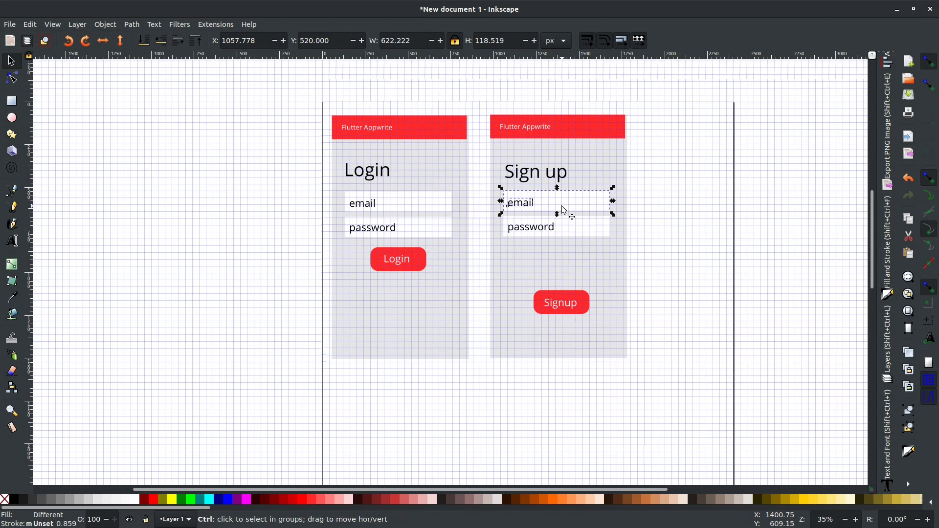
{"action": "left_click", "coordinate": [552, 234]}
{"action": "left_click", "coordinate": [702, 198]}
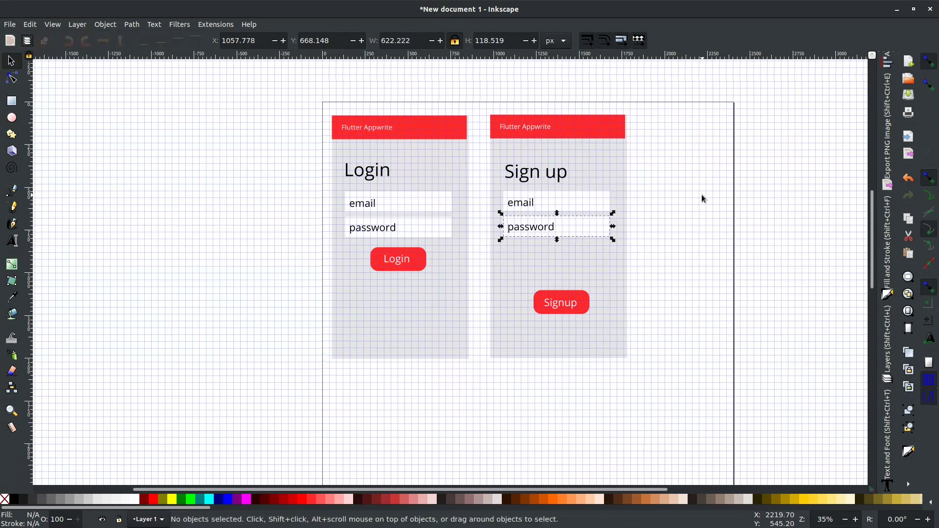
Duplicate the sign-up screen's email field group and place the copy below the original
{"action": "left_click", "coordinate": [548, 205]}
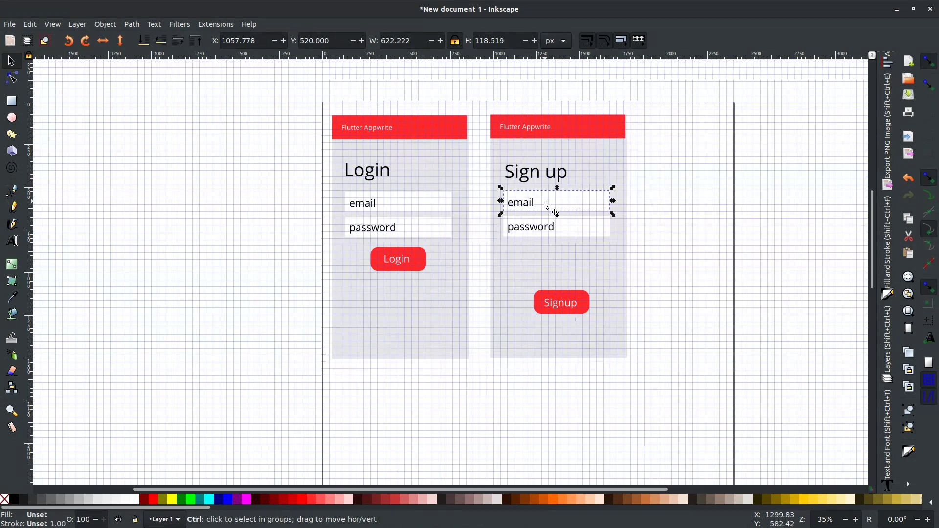
{"action": "key", "text": "ctrl+f"}
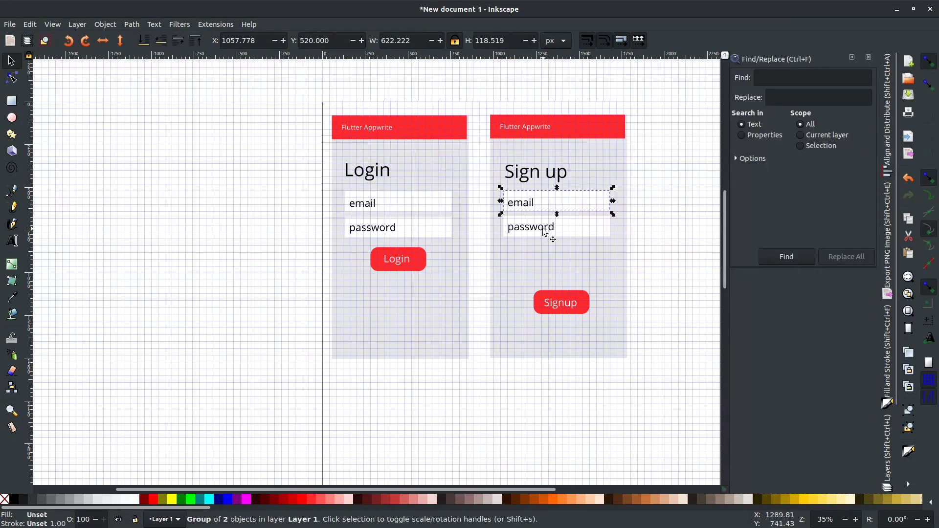
{"action": "left_click", "coordinate": [851, 58]}
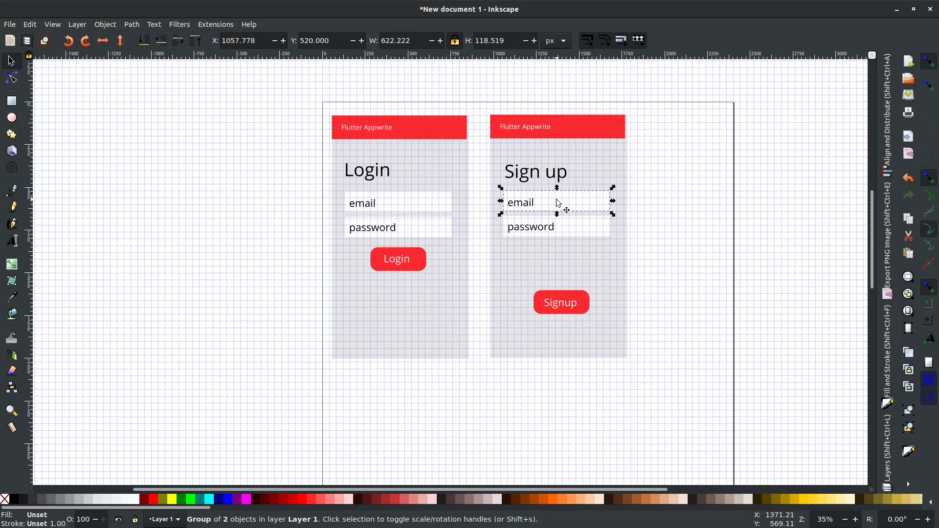
{"action": "key", "text": "ctrl+d"}
{"action": "left_click_drag", "start_coordinate": [561, 202], "coordinate": [537, 251]}
{"action": "left_click_drag", "start_coordinate": [550, 254], "coordinate": [540, 258]}
Move the password field below the copied email field and line up all three sign-up fields at X 1080 px
{"action": "left_click_drag", "start_coordinate": [532, 220], "coordinate": [570, 258]}
{"action": "left_click", "coordinate": [666, 231]}
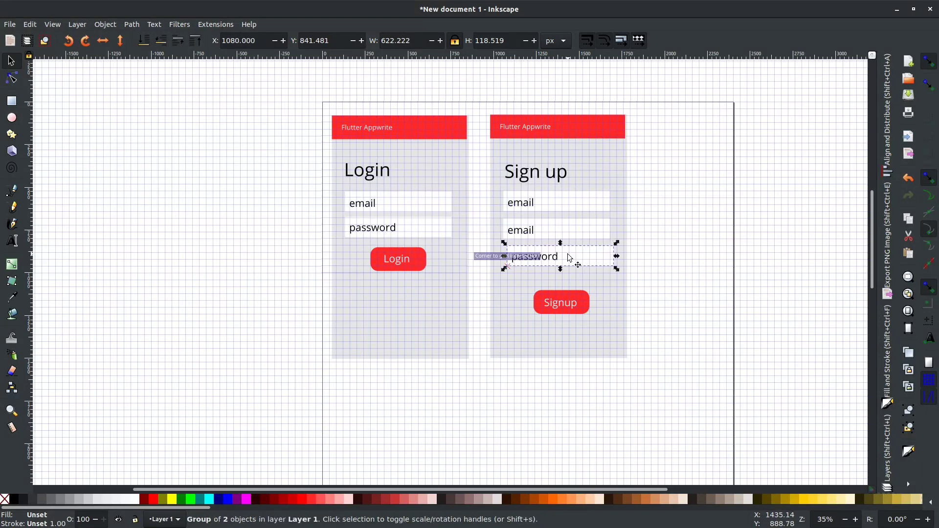
{"action": "left_click_drag", "start_coordinate": [539, 225], "coordinate": [528, 200]}
{"action": "left_click", "coordinate": [659, 230]}
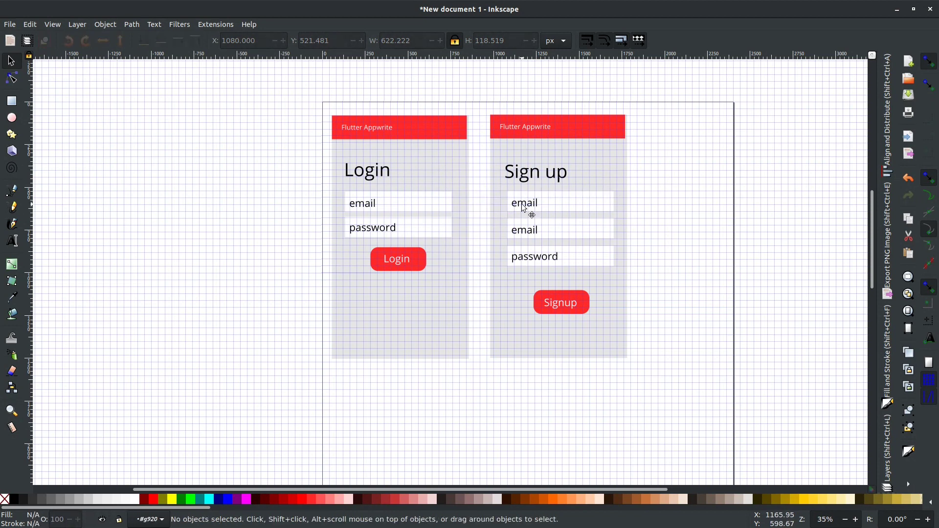
Change the label of the uppermost sign-up field to "name"
{"action": "key", "text": "t"}
{"action": "double_click", "coordinate": [523, 204]}
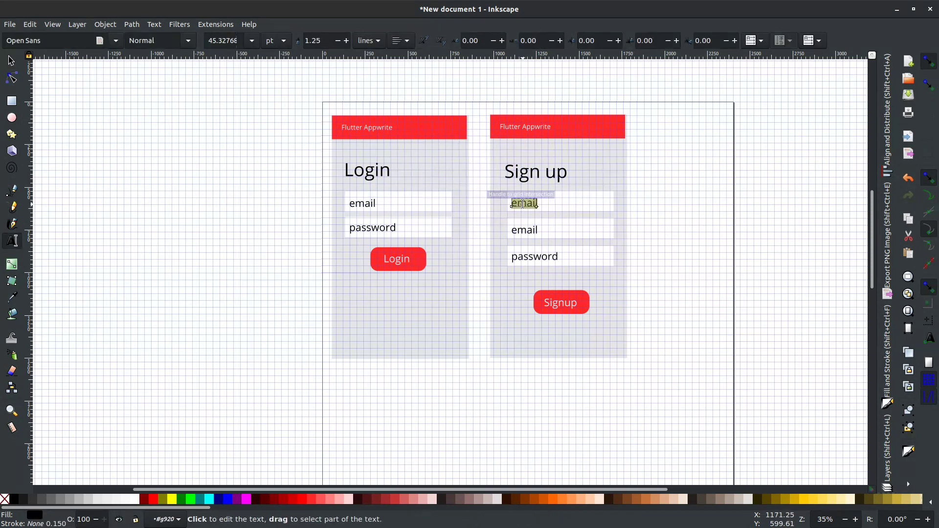
{"action": "type", "text": "Name"}
{"action": "key", "text": "BackSpace"}
{"action": "key", "text": "BackSpace"}
{"action": "key", "text": "BackSpace"}
{"action": "key", "text": "BackSpace"}
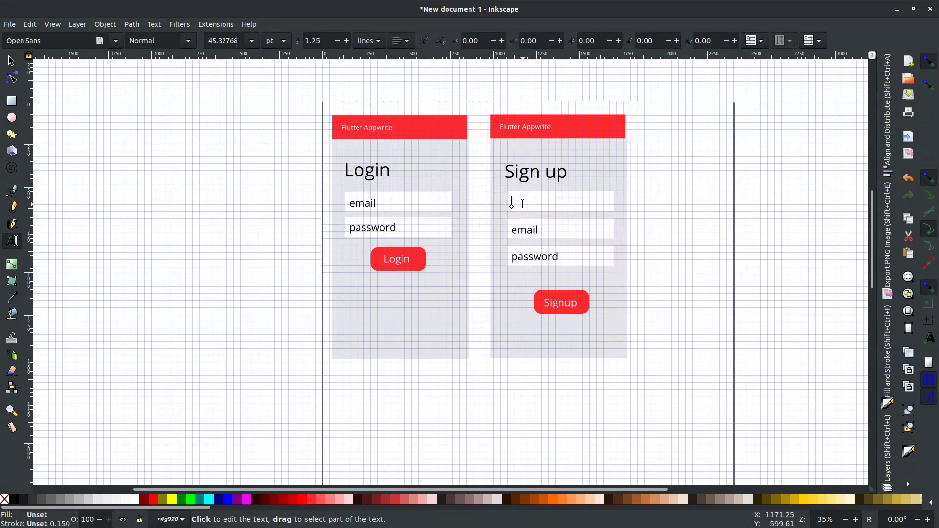
{"action": "type", "text": "name"}
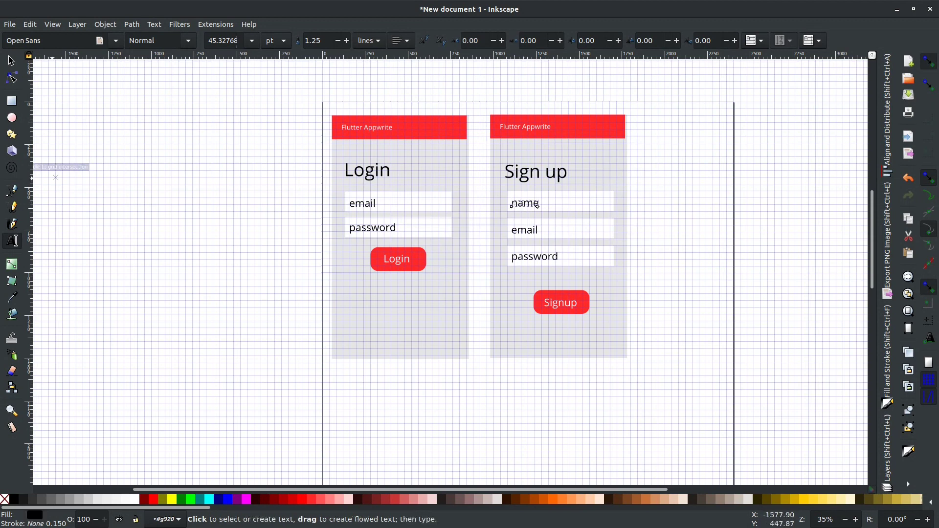
{"action": "left_click", "coordinate": [11, 60]}
{"action": "left_click", "coordinate": [186, 184]}
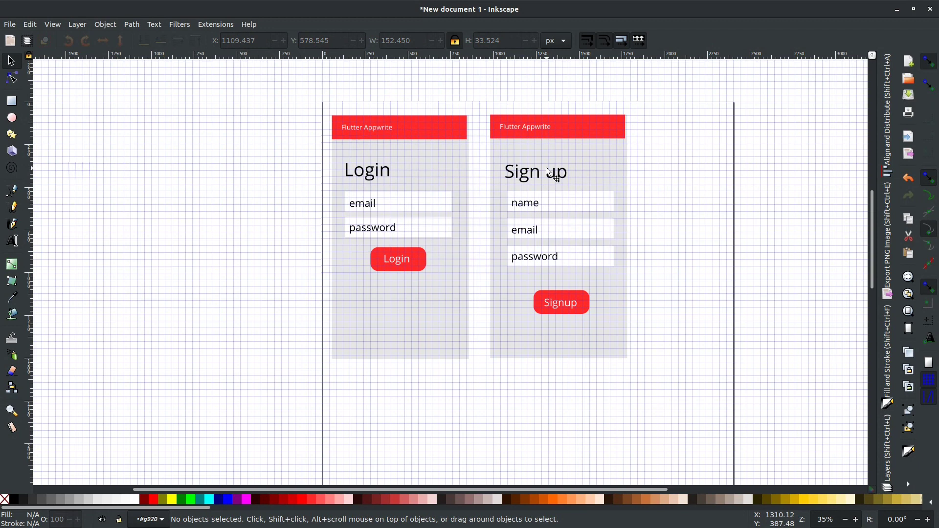
{"action": "scroll", "coordinate": [653, 264], "scroll_direction": "down", "scroll_amount": 3}
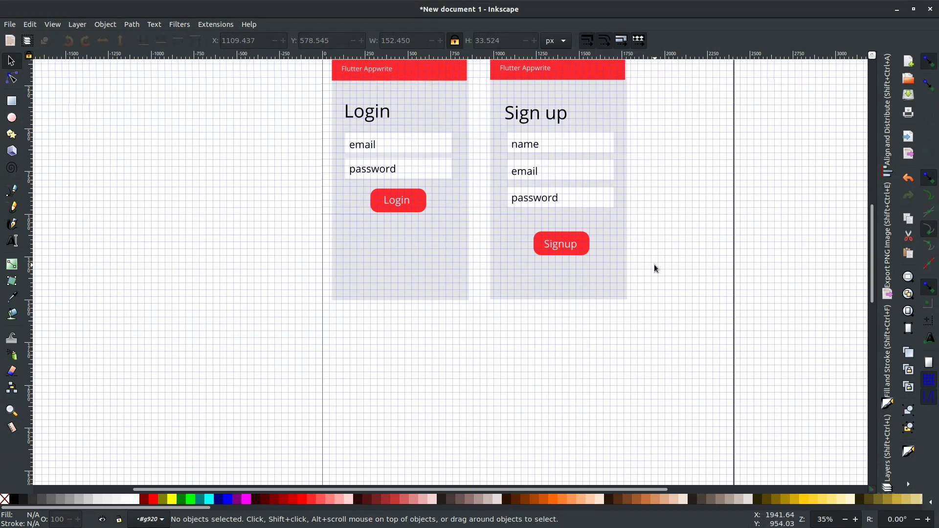
{"action": "scroll", "coordinate": [654, 264], "scroll_direction": "up", "scroll_amount": 4}
{"action": "scroll", "coordinate": [658, 268], "scroll_direction": "down", "scroll_amount": 6}
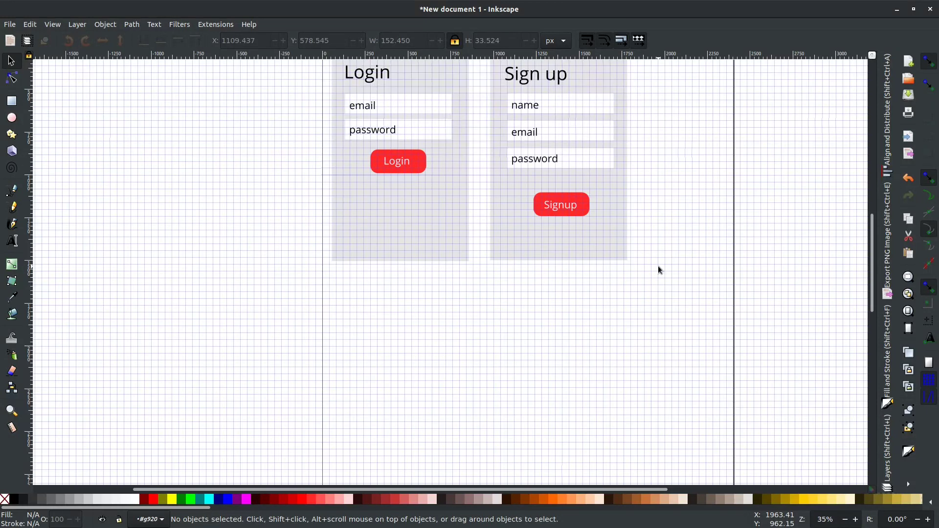
Duplicate the whole sign-up screen and place the copy below the login screen at about X 78, Y 1674 px
{"action": "scroll", "coordinate": [652, 267], "scroll_direction": "up", "scroll_amount": 4}
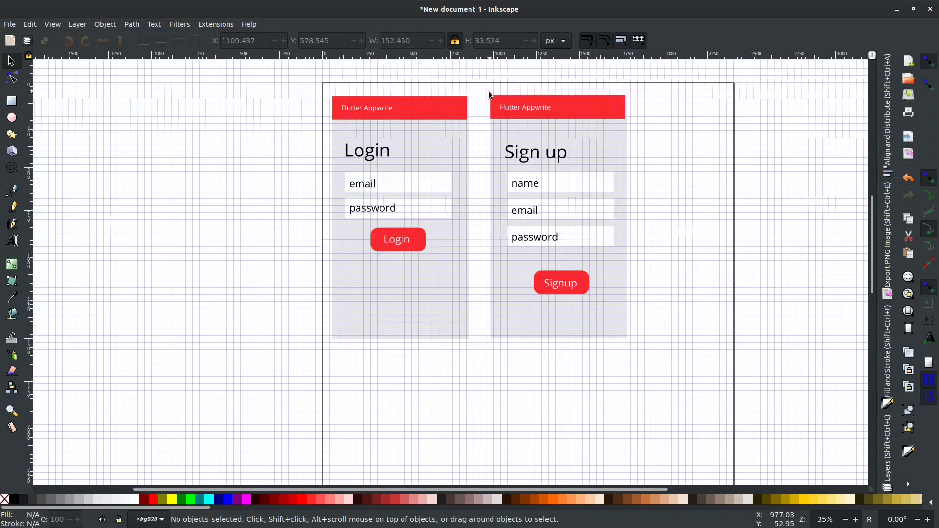
{"action": "left_click_drag", "start_coordinate": [484, 91], "coordinate": [641, 394]}
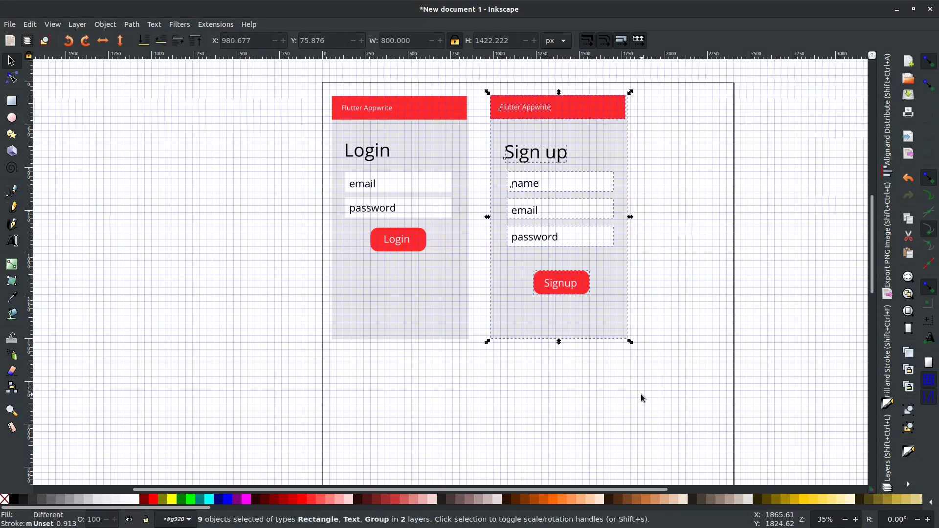
{"action": "key", "text": "ctrl+d"}
{"action": "left_click_drag", "start_coordinate": [604, 300], "coordinate": [406, 447]}
{"action": "left_click", "coordinate": [575, 369]}
{"action": "scroll", "coordinate": [575, 369], "scroll_direction": "down", "scroll_amount": 2}
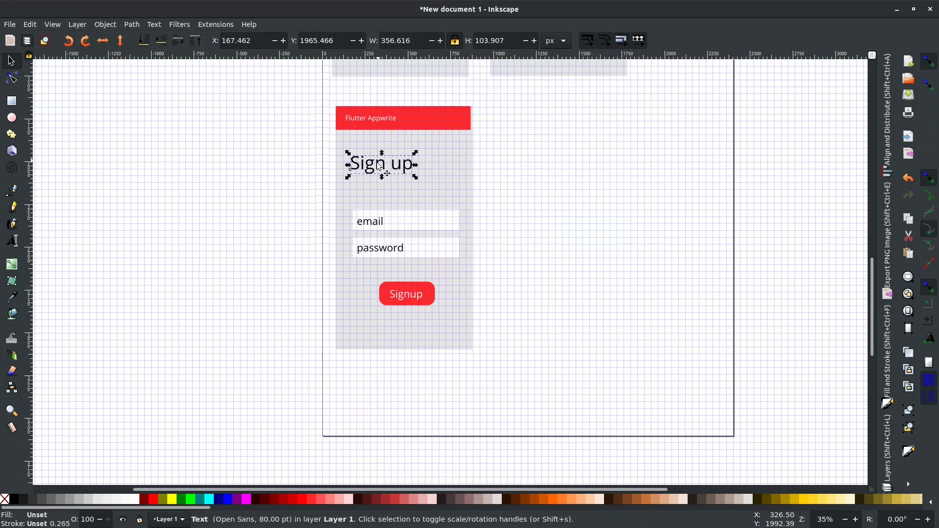
Delete the "Sign up" heading and the name field from the copied screen
{"action": "scroll", "coordinate": [386, 366], "scroll_direction": "down", "scroll_amount": 5}
{"action": "left_click", "coordinate": [382, 171]}
{"action": "key", "text": "Delete"}
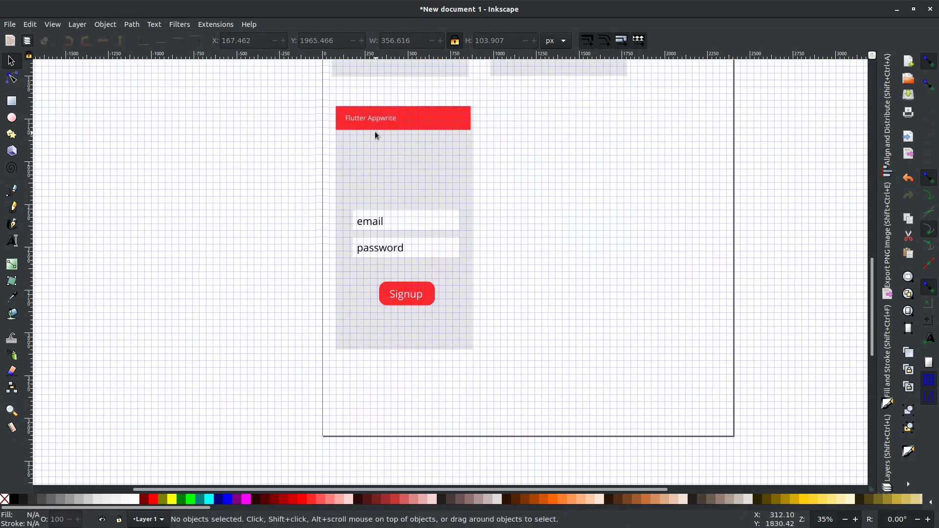
Change the copied screen's header text to "Add Transaction"
{"action": "key", "text": "t"}
{"action": "double_click", "coordinate": [366, 118]}
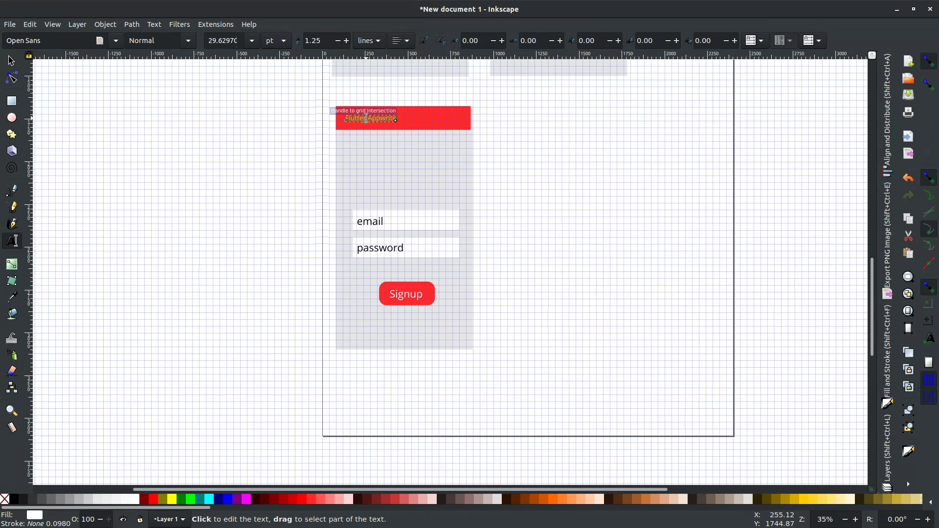
{"action": "type", "text": "Add Transaction"}
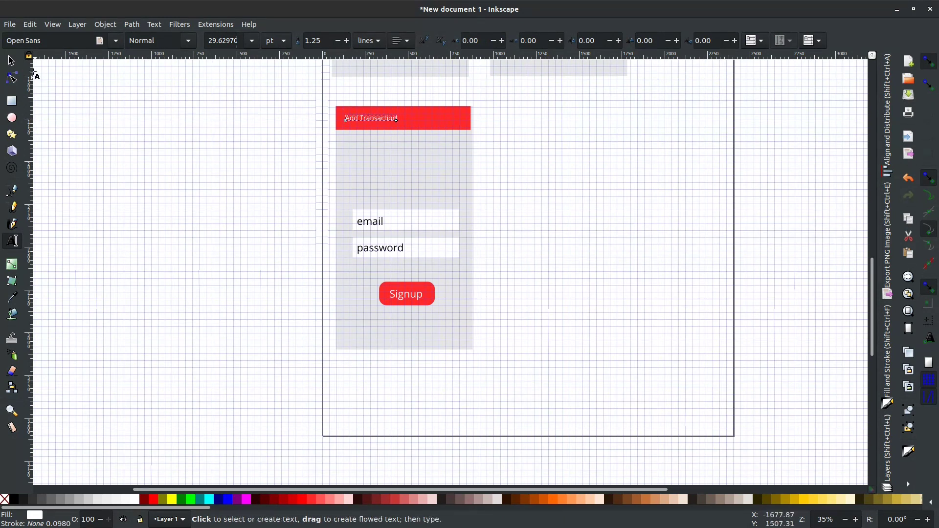
{"action": "left_click", "coordinate": [12, 62]}
{"action": "key", "text": "Escape"}
Move the copied screen's email field up beneath the header to X 160, Y 1881 px and change its label to "title"
{"action": "left_click_drag", "start_coordinate": [378, 225], "coordinate": [374, 153]}
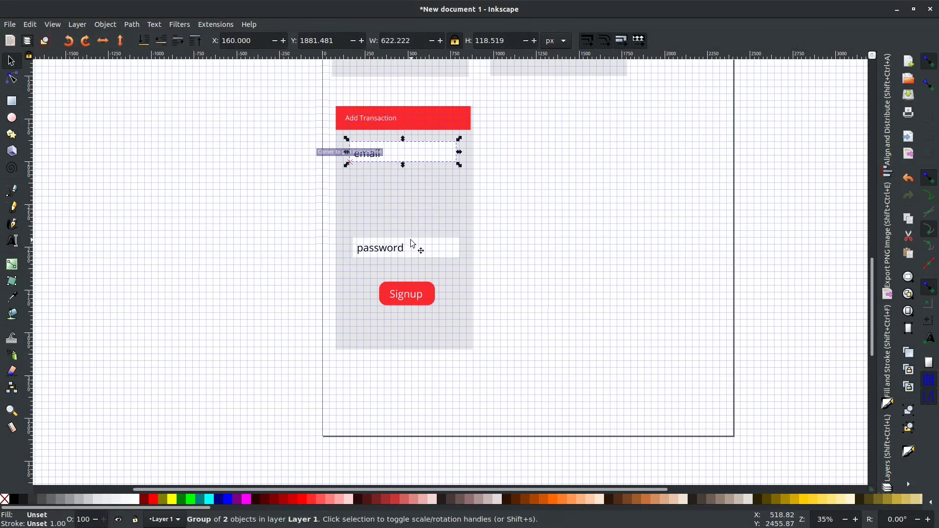
{"action": "key", "text": "Escape"}
{"action": "key", "text": "t"}
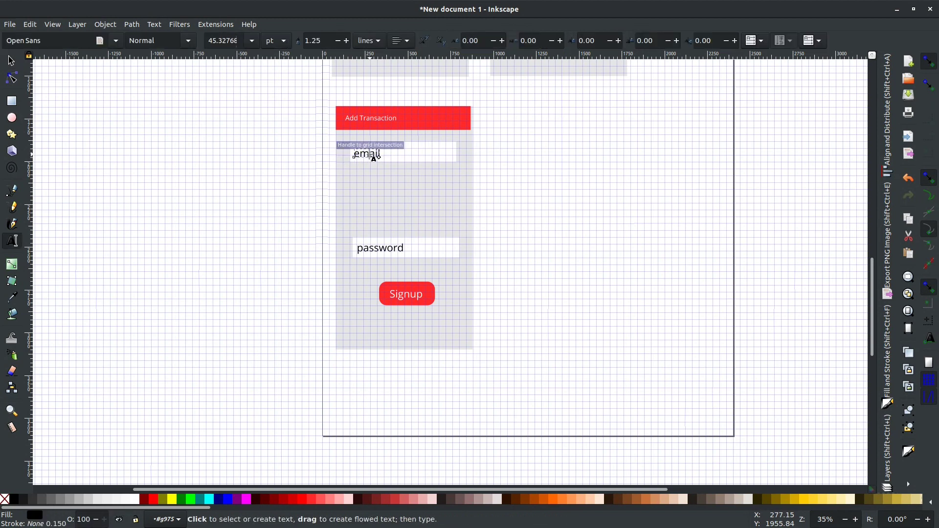
{"action": "double_click", "coordinate": [374, 155]}
{"action": "type", "text": "title"}
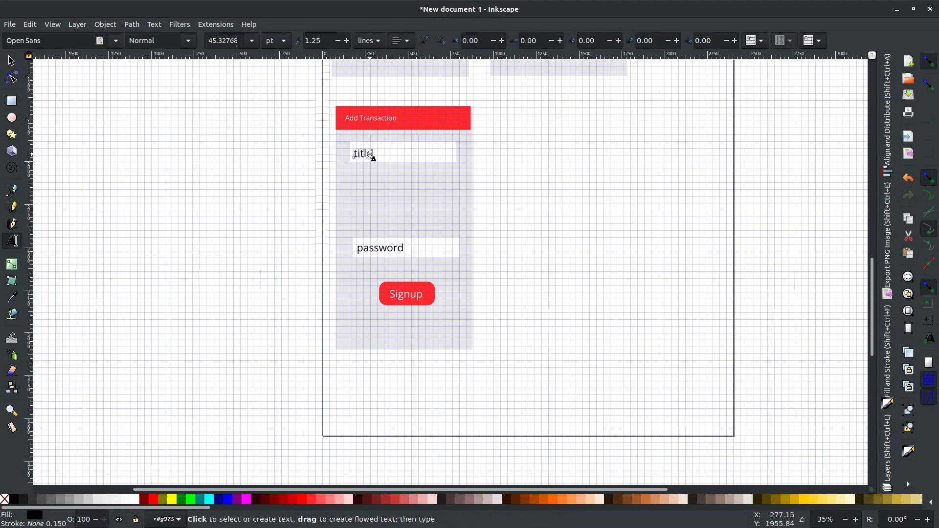
{"action": "left_click", "coordinate": [11, 61]}
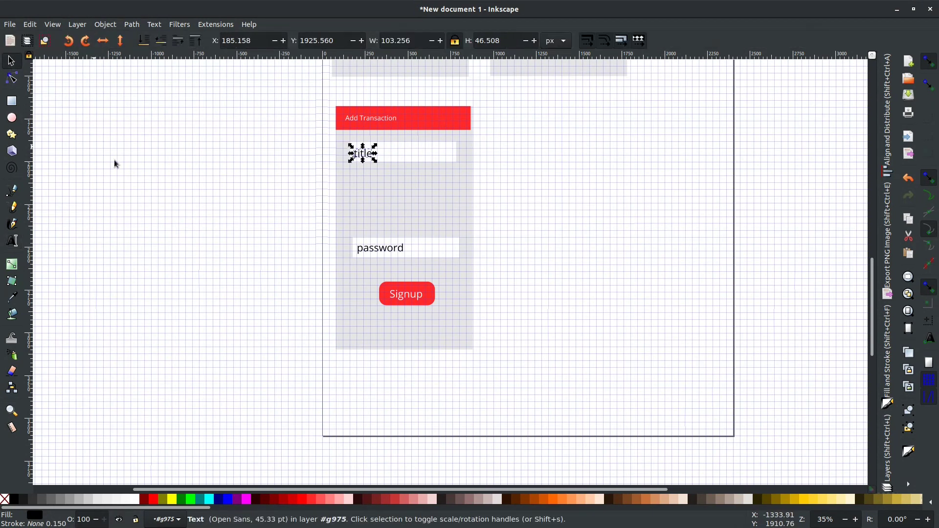
{"action": "left_click", "coordinate": [125, 167]}
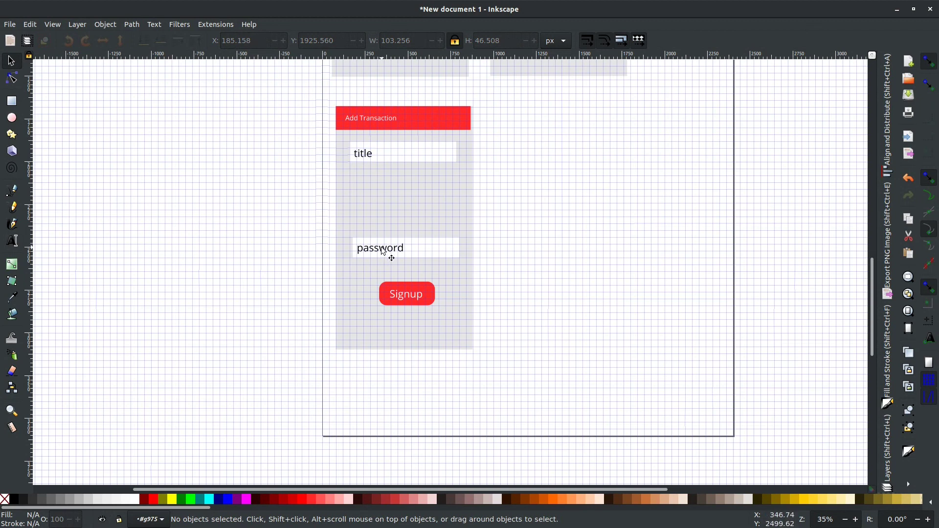
Move the copied screen's password field directly below the title field at X 160, Y 2041 px and relabel it "amount"
{"action": "left_click_drag", "start_coordinate": [383, 251], "coordinate": [390, 195]}
{"action": "double_click", "coordinate": [382, 181]}
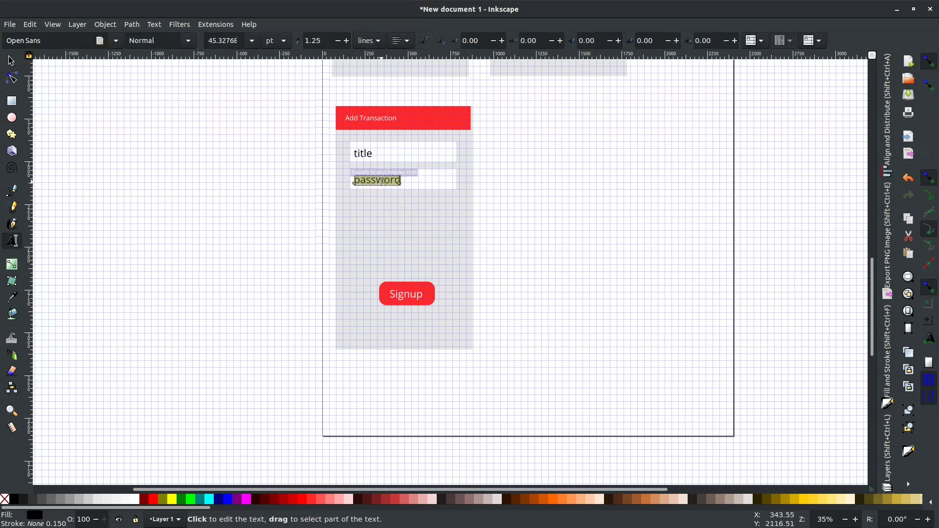
{"action": "key", "text": "BackSpace"}
{"action": "type", "text": "amount"}
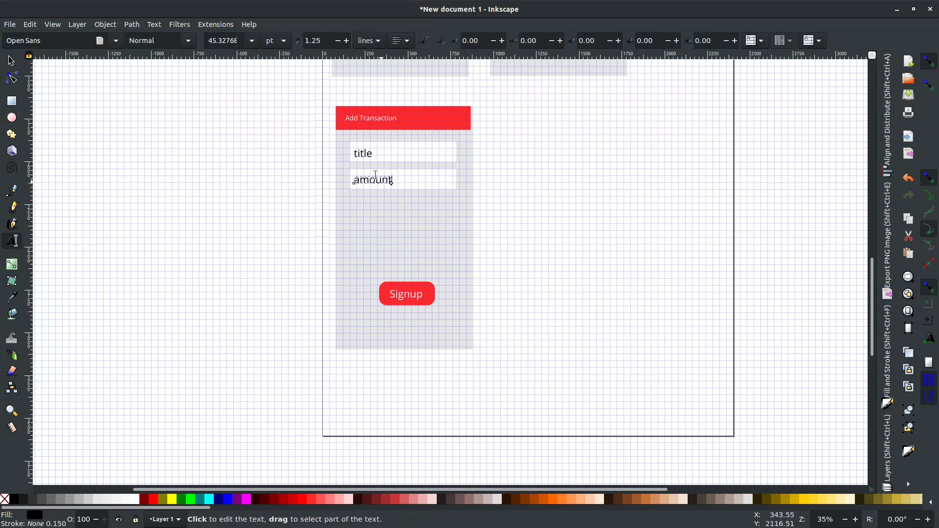
{"action": "left_click", "coordinate": [11, 61]}
{"action": "left_click", "coordinate": [182, 165]}
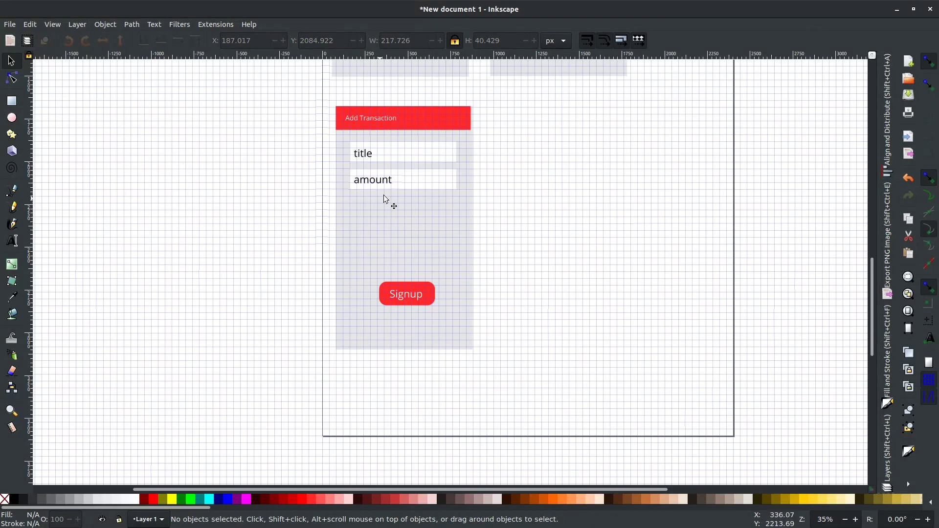
Duplicate the amount field, label the copy "date" and align it below the original at X 160, Y 2201 px
{"action": "left_click", "coordinate": [412, 185]}
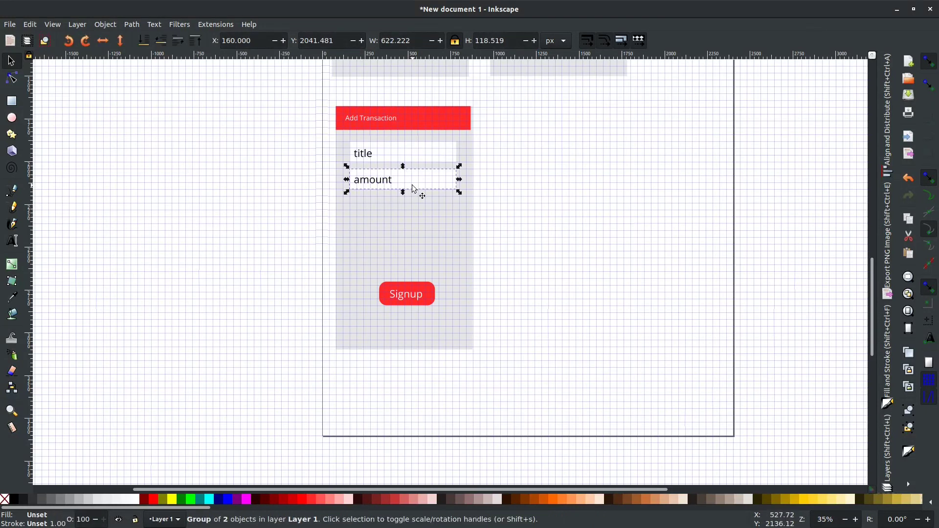
{"action": "key", "text": "ctrl+d"}
{"action": "left_click_drag", "start_coordinate": [413, 181], "coordinate": [412, 216]}
{"action": "double_click", "coordinate": [384, 208]}
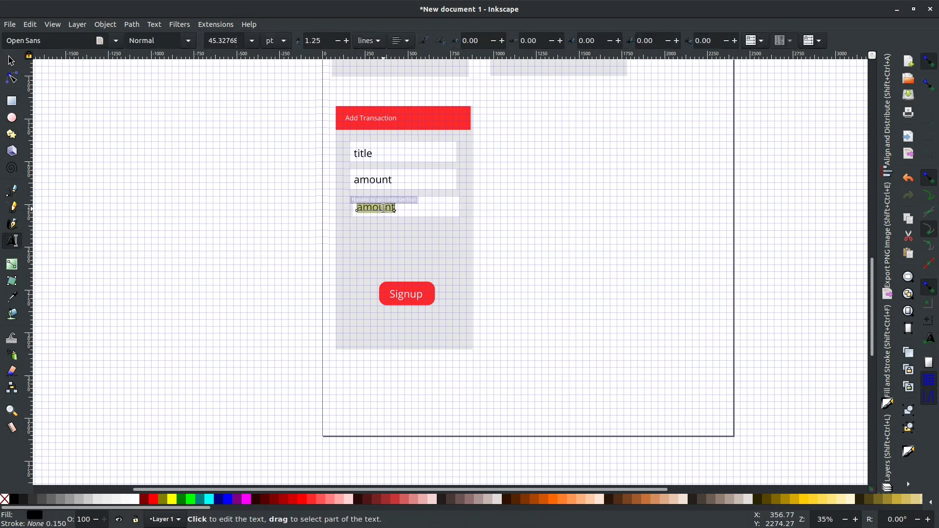
{"action": "type", "text": "date"}
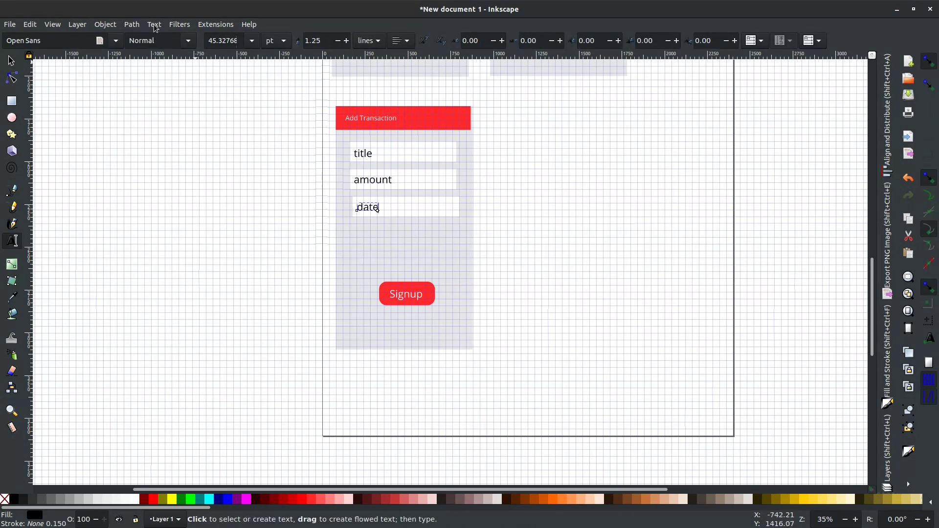
{"action": "left_click", "coordinate": [11, 60]}
{"action": "left_click", "coordinate": [400, 211]}
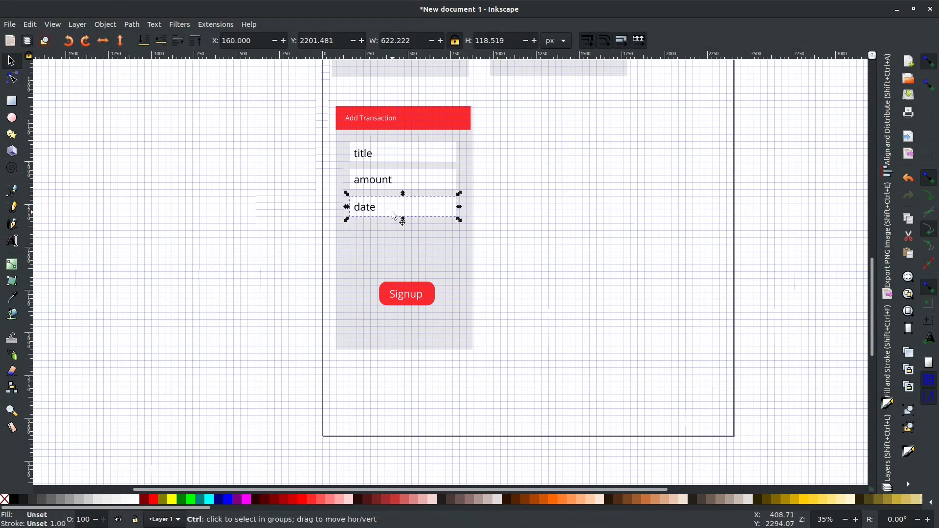
Duplicate the date field, place the copy below it at X 160, Y 2361 px and label it "description"
{"action": "key", "text": "ctrl+d"}
{"action": "left_click_drag", "start_coordinate": [393, 212], "coordinate": [380, 241]}
{"action": "key", "text": "t"}
{"action": "double_click", "coordinate": [367, 236]}
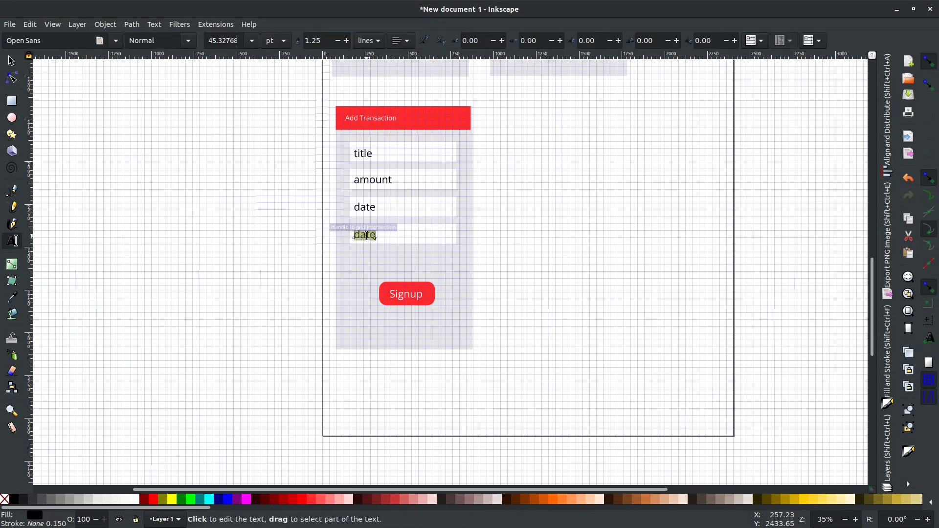
{"action": "type", "text": "description"}
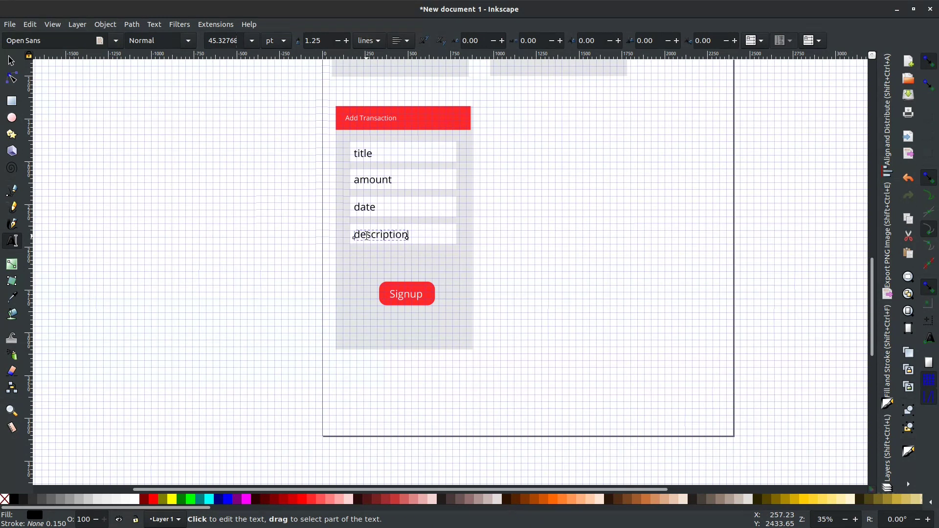
{"action": "left_click", "coordinate": [10, 60]}
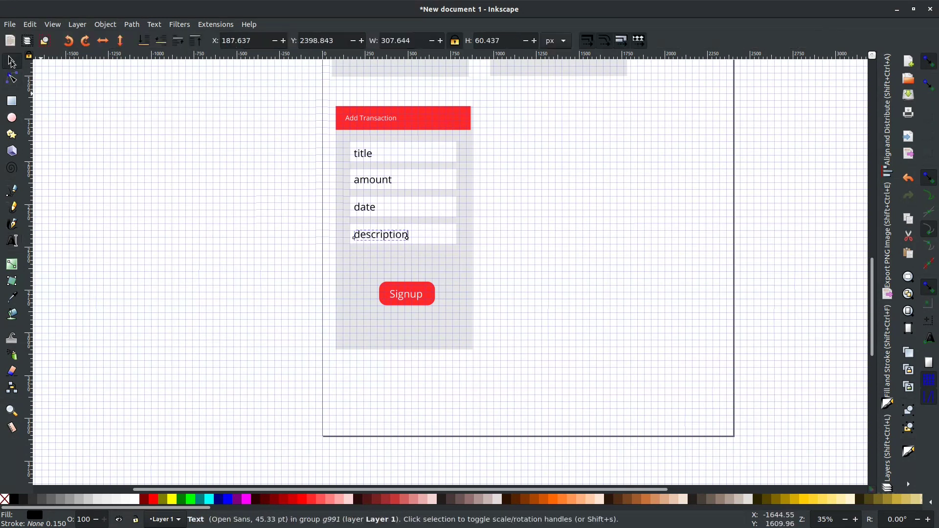
{"action": "key", "text": "Escape"}
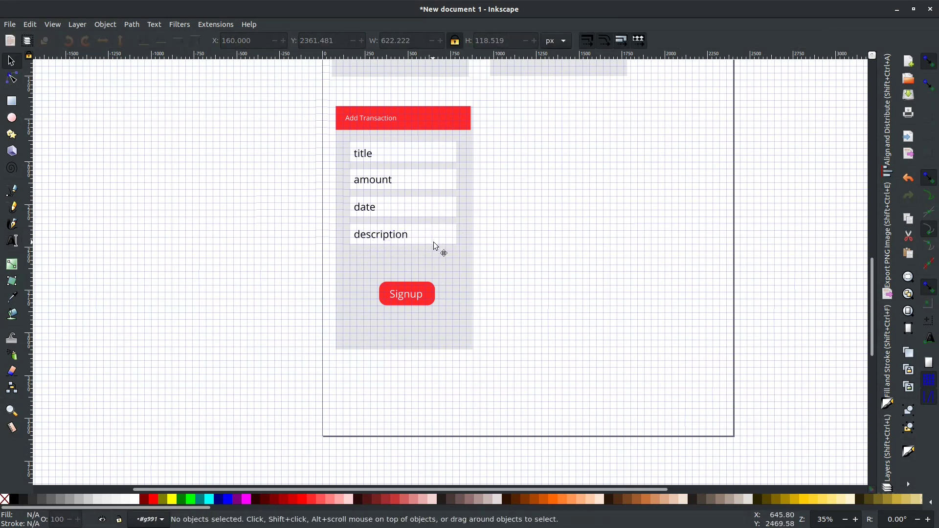
Extend the description field's white box downward and move the Signup button beneath it
{"action": "left_click", "coordinate": [434, 243]}
{"action": "left_click_drag", "start_coordinate": [405, 250], "coordinate": [400, 319]}
{"action": "key", "text": "Escape"}
Change the label of the Add Transaction screen's Signup button to "Save"
{"action": "key", "text": "t"}
{"action": "double_click", "coordinate": [400, 318]}
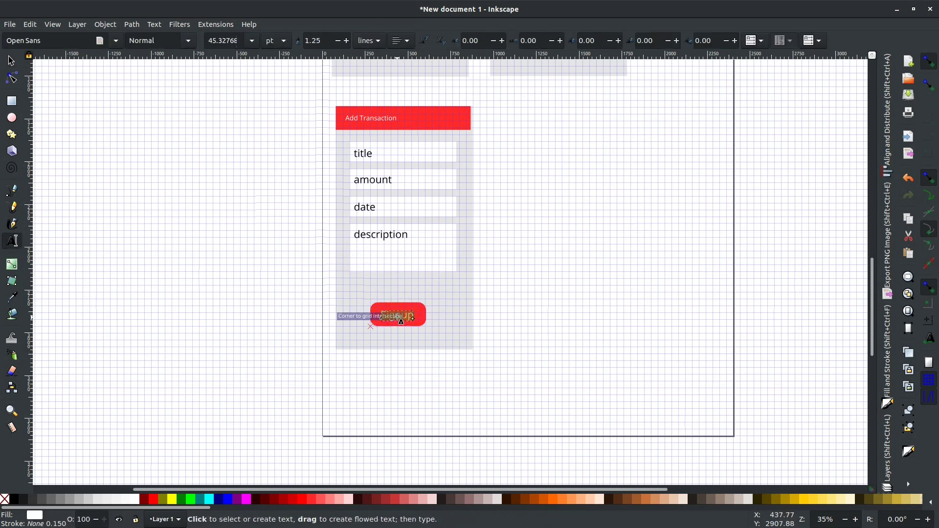
{"action": "type", "text": "Add"}
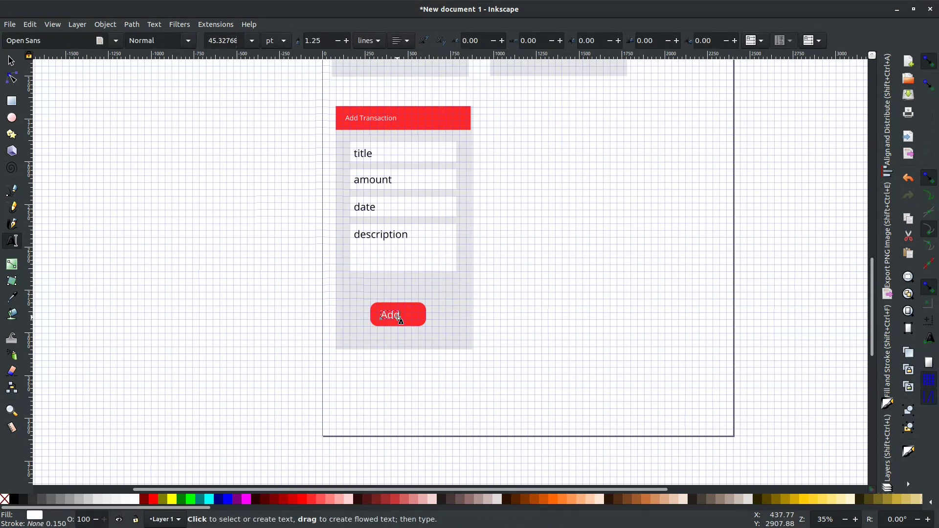
{"action": "key", "text": "BackSpace"}
{"action": "key", "text": "BackSpace"}
{"action": "key", "text": "BackSpace"}
{"action": "type", "text": "Sa"}
{"action": "right_click", "coordinate": [445, 340]}
{"action": "left_click", "coordinate": [360, 321]}
Nudge the "Save" label to the right, to about X 372 px, so it sits centred on its red button
{"action": "left_click", "coordinate": [8, 62]}
{"action": "key", "text": "Right"}
{"action": "key", "text": "Right"}
{"action": "key", "text": "Right"}
{"action": "key", "text": "Right"}
{"action": "key", "text": "Right"}
{"action": "key", "text": "Right"}
{"action": "key", "text": "Right"}
{"action": "key", "text": "Right"}
{"action": "key", "text": "Right"}
{"action": "key", "text": "Right"}
{"action": "key", "text": "Right"}
{"action": "key", "text": "Right"}
{"action": "key", "text": "Right"}
{"action": "key", "text": "Right"}
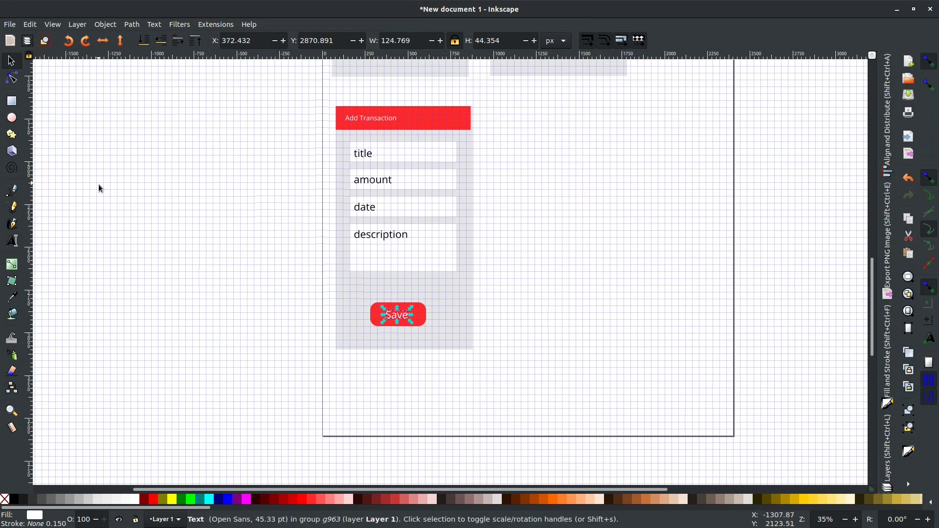
{"action": "left_click", "coordinate": [163, 219]}
Duplicate the Add Transaction screen's header text, red header bar and grey background, placing the copy beside it at about X 1012 px
{"action": "scroll", "coordinate": [330, 350], "scroll_direction": "up", "scroll_amount": 6}
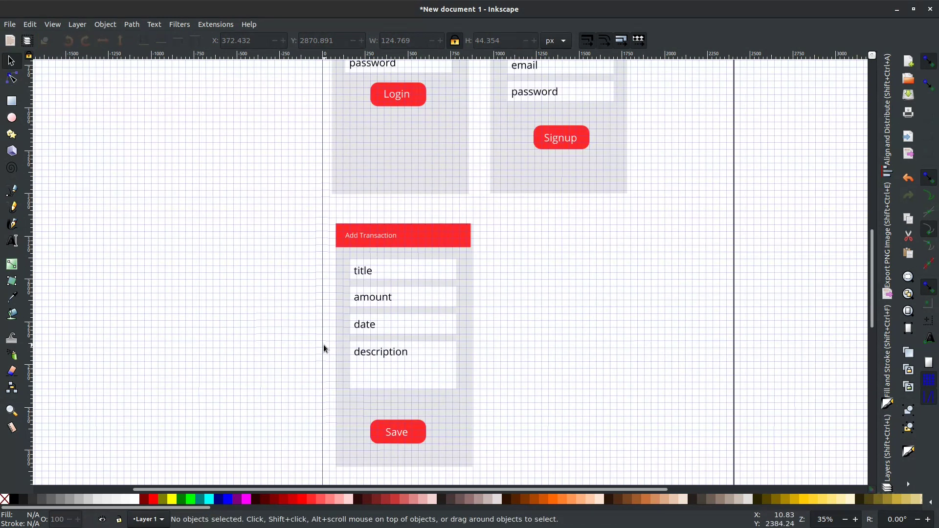
{"action": "scroll", "coordinate": [445, 270], "scroll_direction": "down", "scroll_amount": 4}
{"action": "scroll", "coordinate": [445, 270], "scroll_direction": "up", "scroll_amount": 6}
{"action": "scroll", "coordinate": [446, 274], "scroll_direction": "down", "scroll_amount": 4}
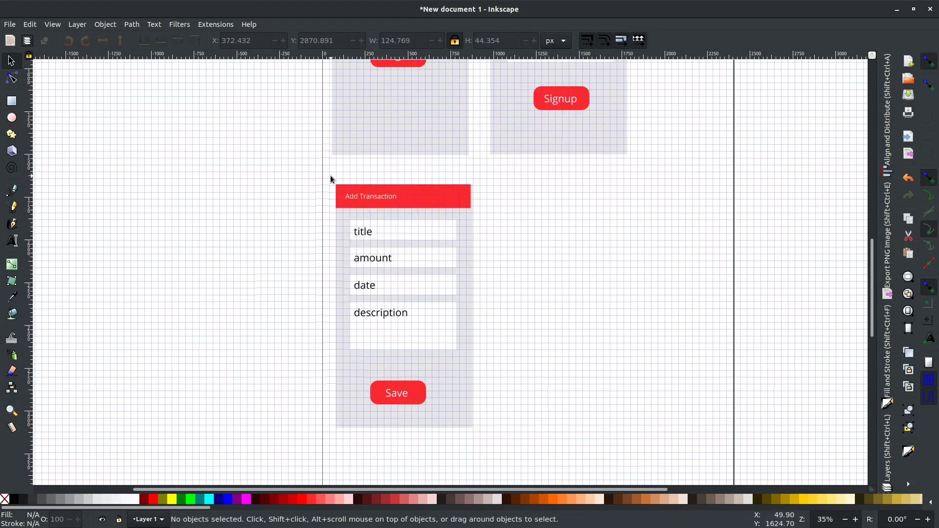
{"action": "left_click", "coordinate": [368, 196]}
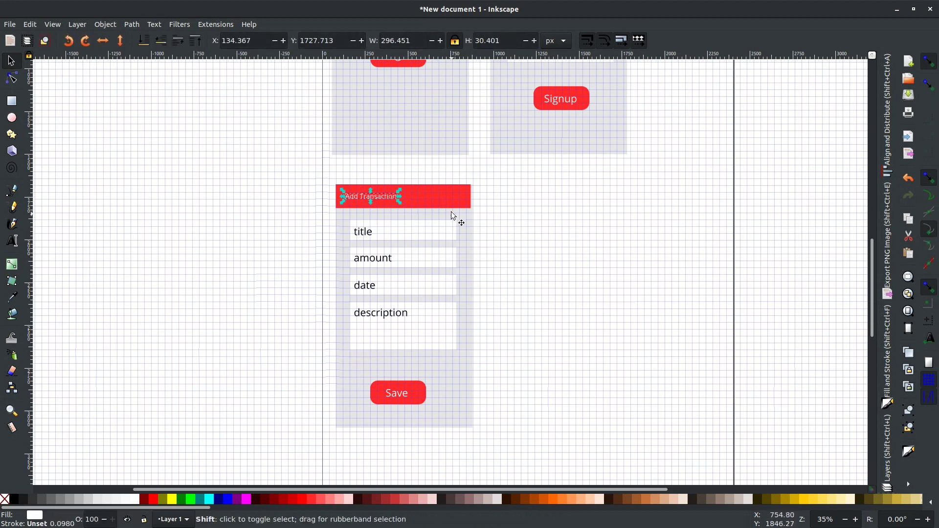
{"action": "left_click", "coordinate": [453, 207], "text": "shift"}
{"action": "left_click", "coordinate": [465, 235], "text": "shift"}
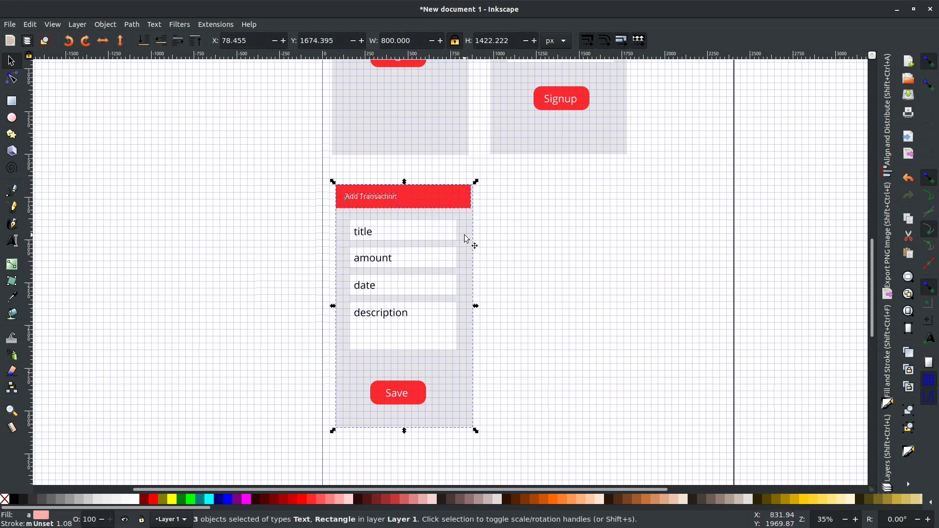
{"action": "key", "text": "ctrl+d"}
{"action": "left_click_drag", "start_coordinate": [445, 265], "coordinate": [600, 258]}
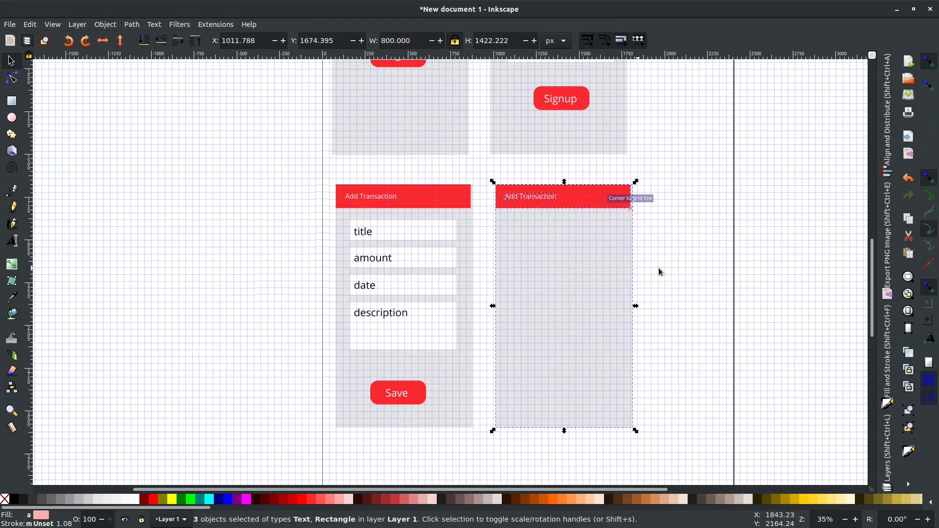
{"action": "left_click", "coordinate": [691, 266]}
Change the header text of the new empty screen to "Home"
{"action": "scroll", "coordinate": [596, 295], "scroll_direction": "up", "scroll_amount": 2, "text": "ctrl"}
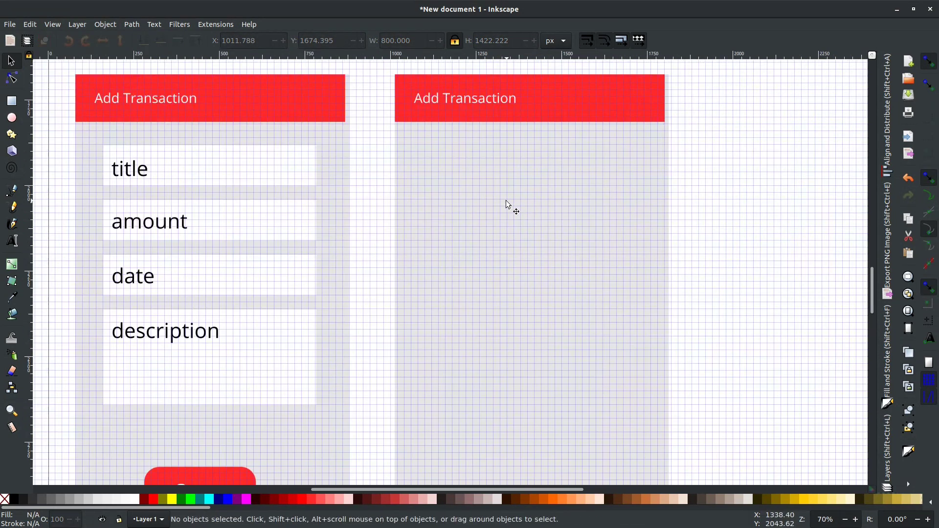
{"action": "scroll", "coordinate": [505, 201], "scroll_direction": "down", "scroll_amount": 2}
{"action": "scroll", "coordinate": [474, 138], "scroll_direction": "up", "scroll_amount": 6}
{"action": "double_click", "coordinate": [446, 219]}
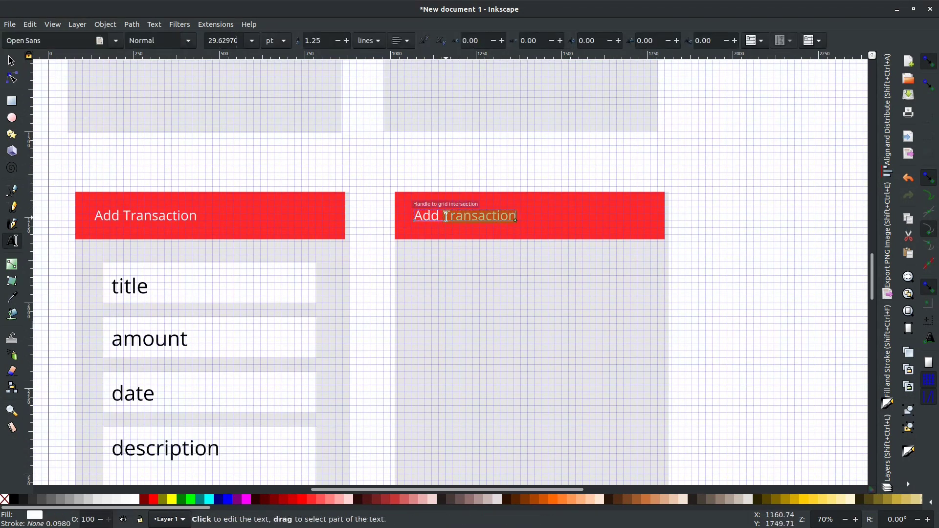
{"action": "left_click", "coordinate": [446, 217]}
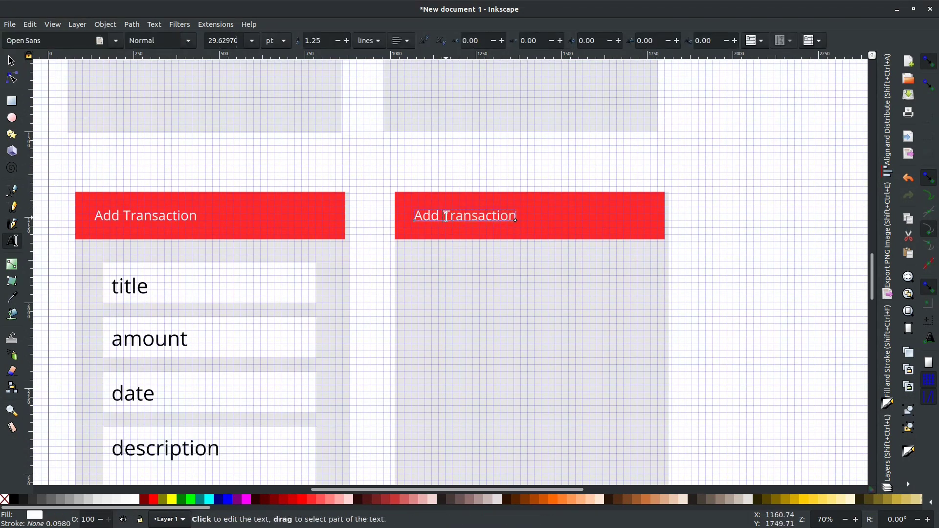
{"action": "key", "text": "ctrl+v"}
{"action": "key", "text": "ctrl+z"}
{"action": "key", "text": "ctrl+a"}
{"action": "type", "text": "Home"}
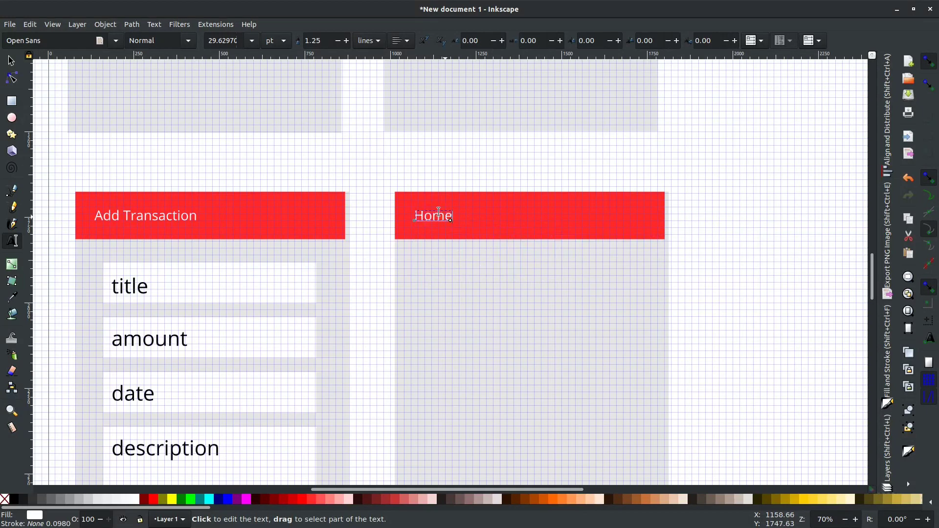
{"action": "left_click", "coordinate": [10, 60]}
{"action": "scroll", "coordinate": [471, 290], "scroll_direction": "down", "scroll_amount": 6}
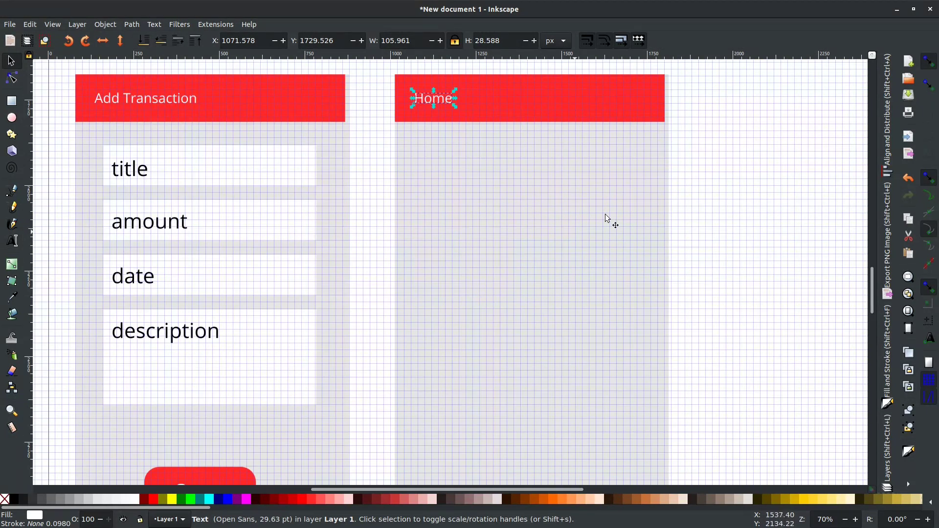
Draw a white card about 740 × 140 px with 20 px rounded corners just below the Home screen's red header
{"action": "left_click", "coordinate": [736, 201]}
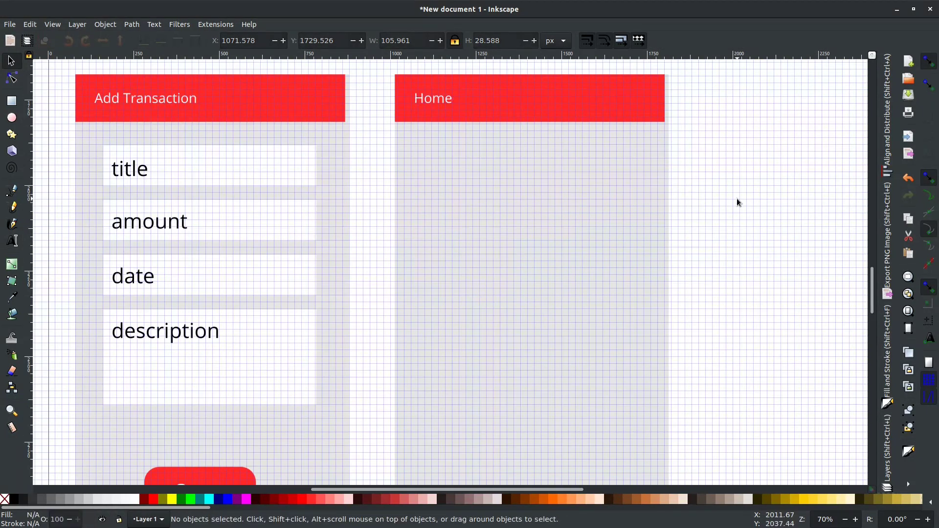
{"action": "left_click", "coordinate": [12, 101]}
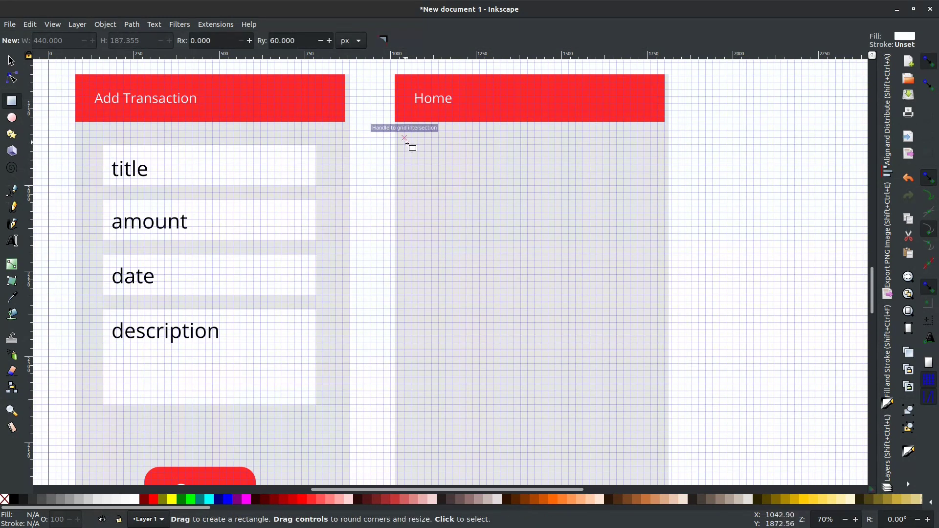
{"action": "left_click_drag", "start_coordinate": [405, 138], "coordinate": [658, 144]}
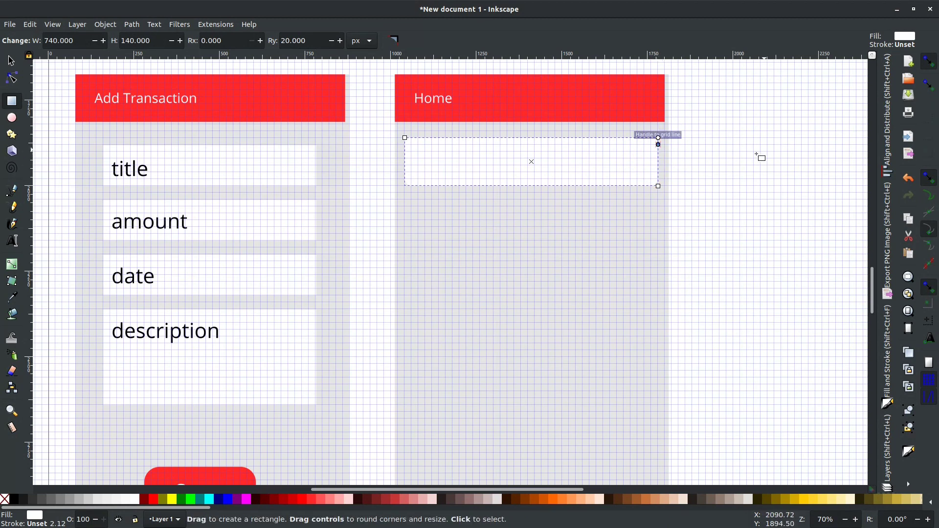
{"action": "left_click", "coordinate": [11, 61]}
{"action": "left_click", "coordinate": [714, 216]}
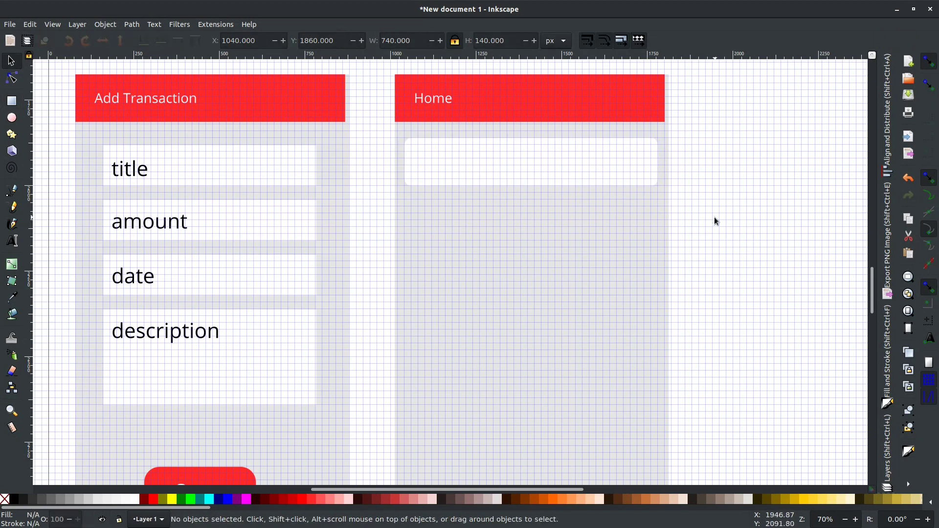
Add the text "Buying breads" on the white card of the Home screen
{"action": "key", "text": "t"}
{"action": "left_click", "coordinate": [418, 157]}
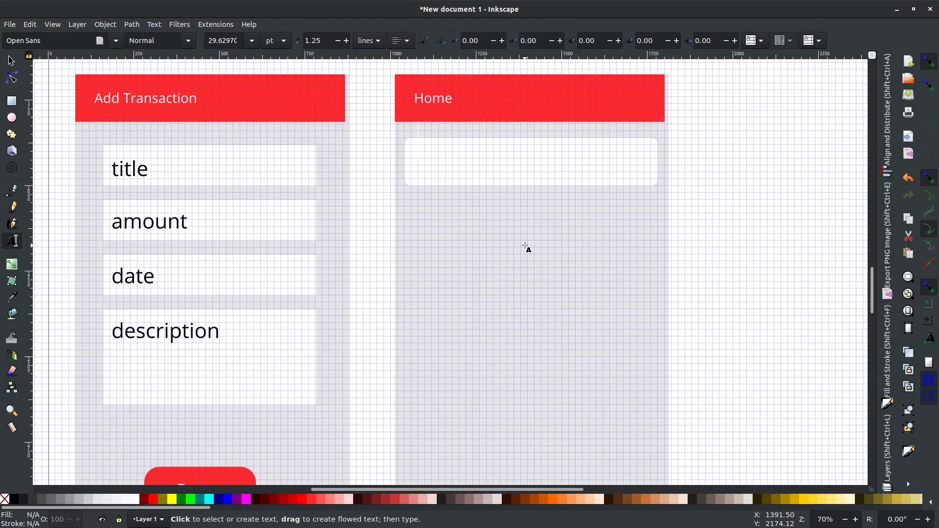
{"action": "type", "text": "Buying "}
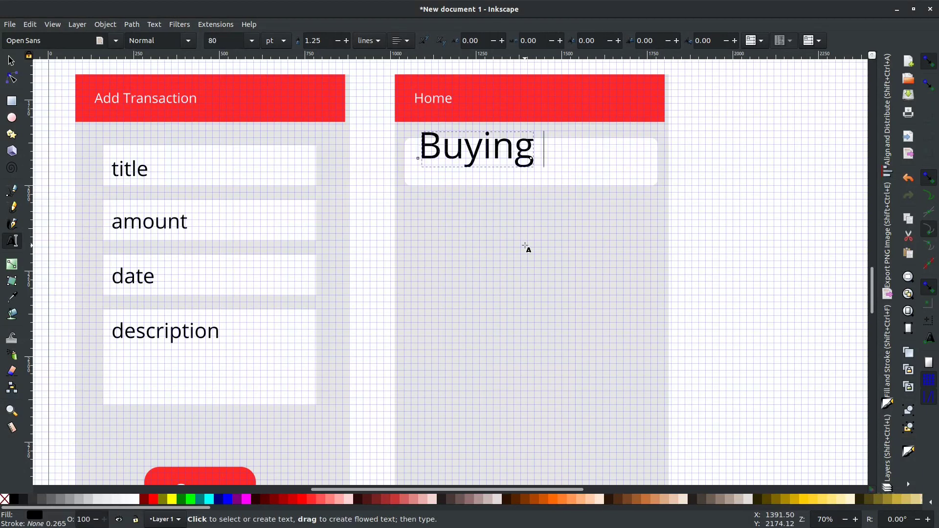
{"action": "type", "text": "breads"}
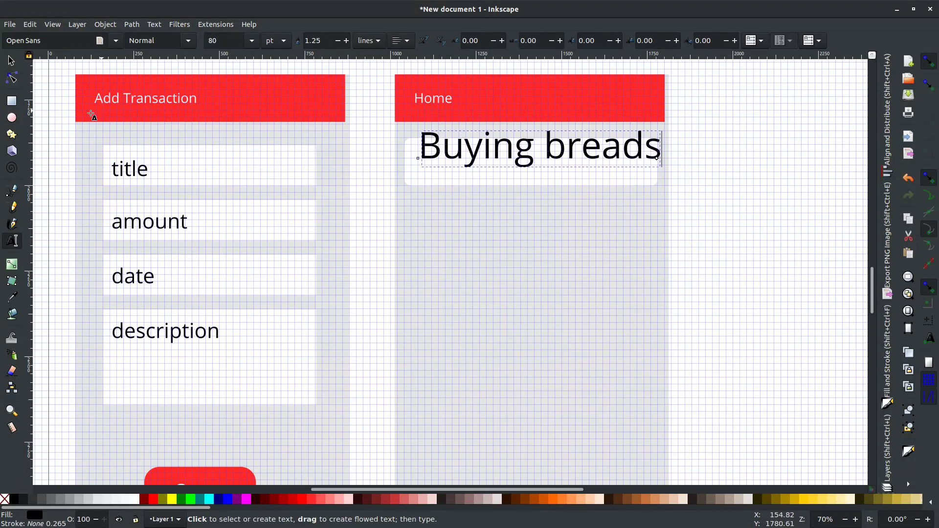
{"action": "left_click", "coordinate": [16, 63]}
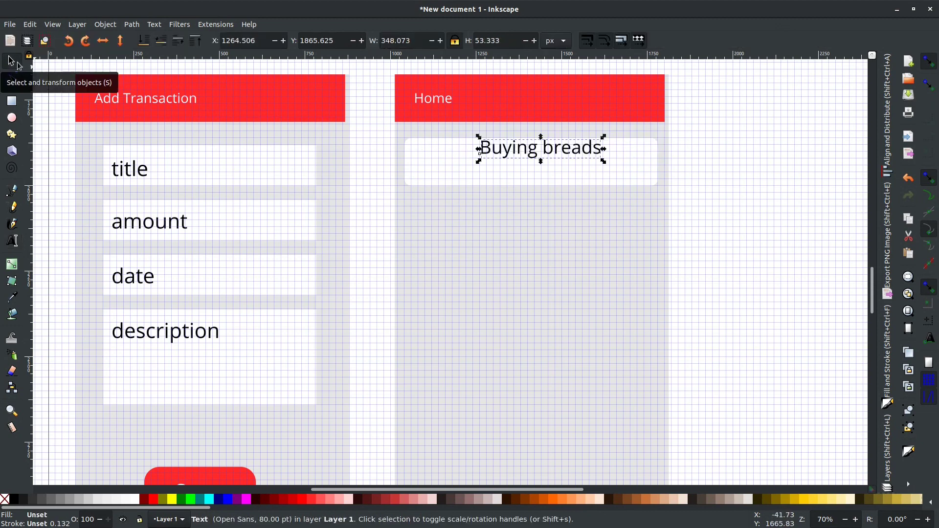
Scale the "Buying breads" text to about 348 px wide and place it inside the card at about X 1073, Y 1886 px
{"action": "key", "text": "ctrl+comma"}
{"action": "key", "text": "ctrl"}
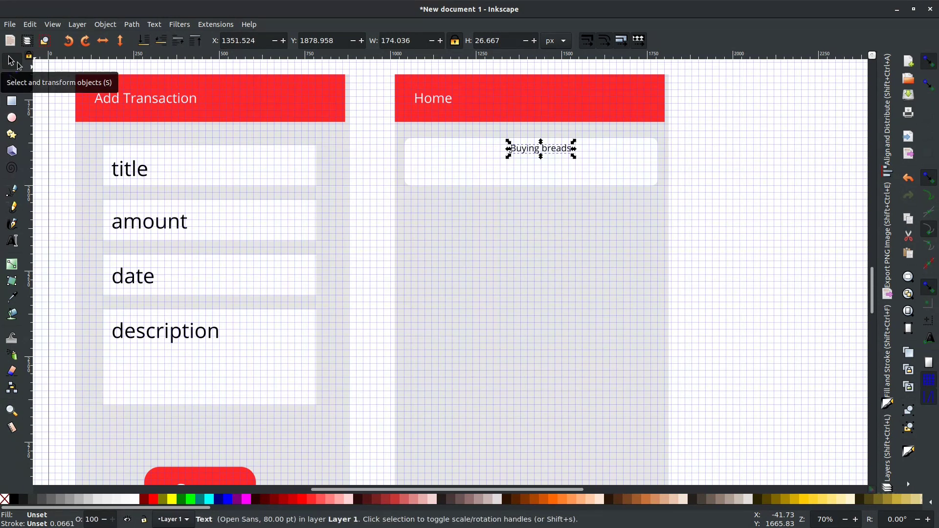
{"action": "key", "text": "ctrl+period"}
{"action": "key", "text": "ctrl+comma"}
{"action": "key", "text": "ctrl+period"}
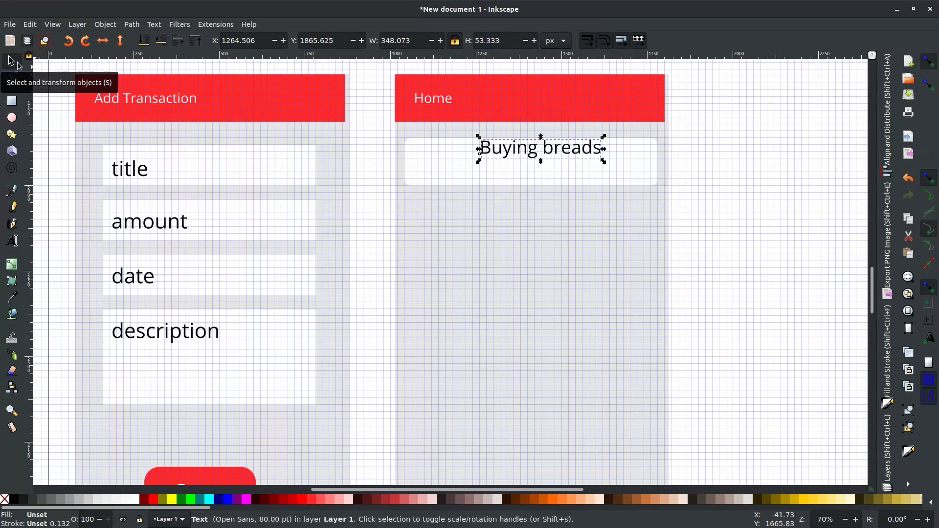
{"action": "left_click_drag", "start_coordinate": [552, 153], "coordinate": [486, 163]}
{"action": "key", "text": "ctrl+comma"}
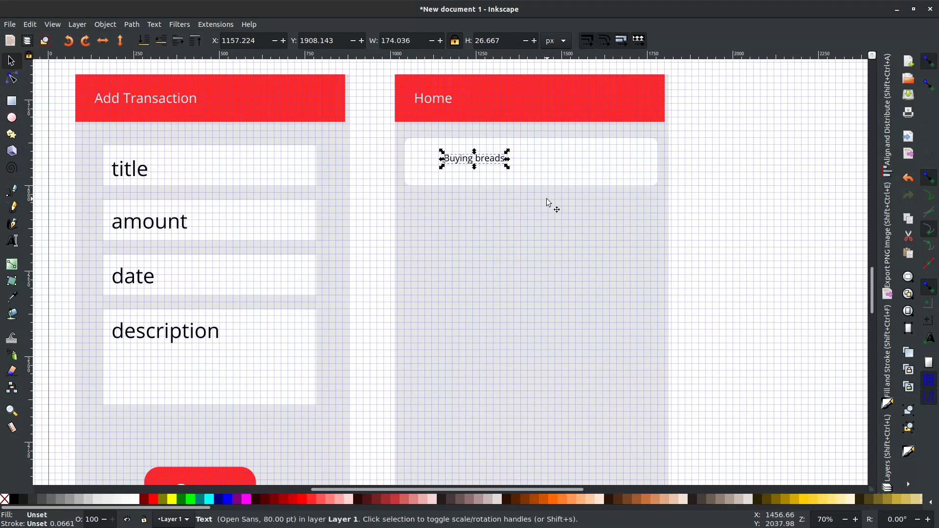
{"action": "key", "text": "ctrl+z"}
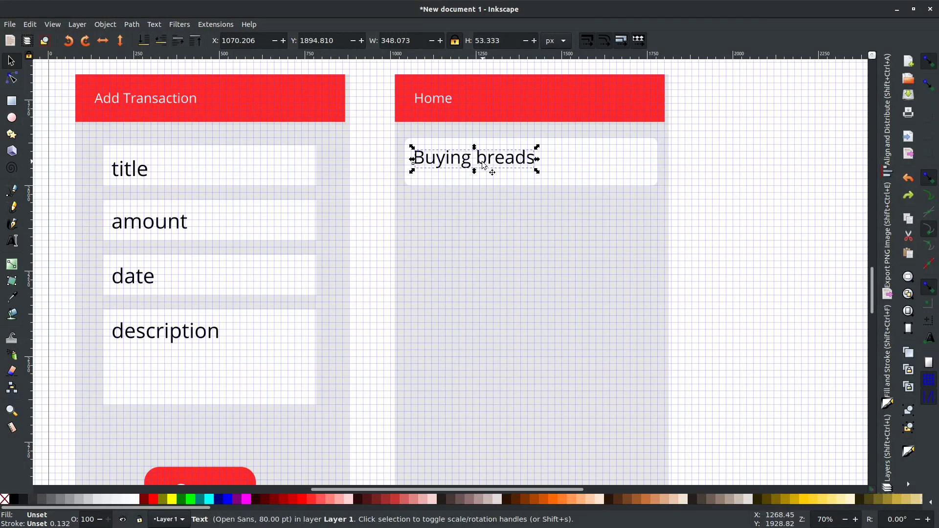
{"action": "left_click_drag", "start_coordinate": [483, 165], "coordinate": [486, 157]}
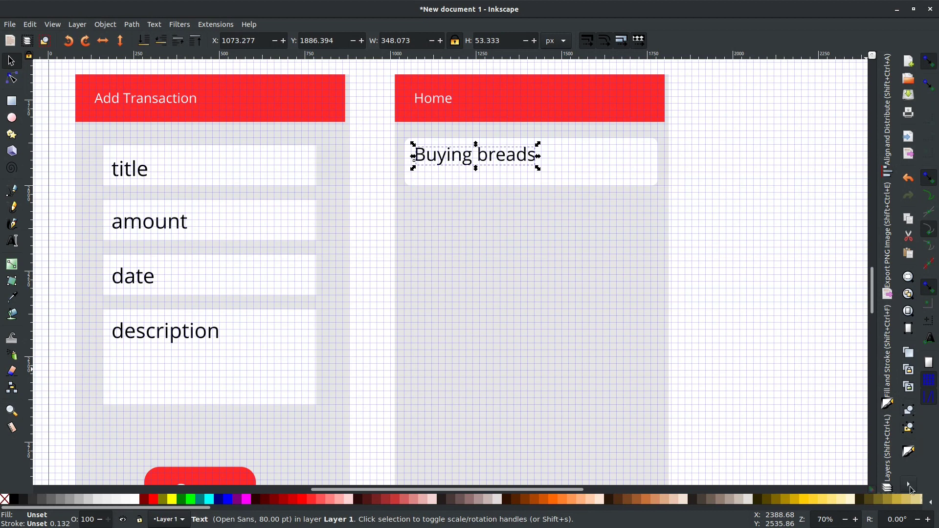
Open the Text and Font settings and set the "Buying breads" text to font size 18
{"action": "left_click", "coordinate": [910, 487]}
{"action": "left_click", "coordinate": [870, 460]}
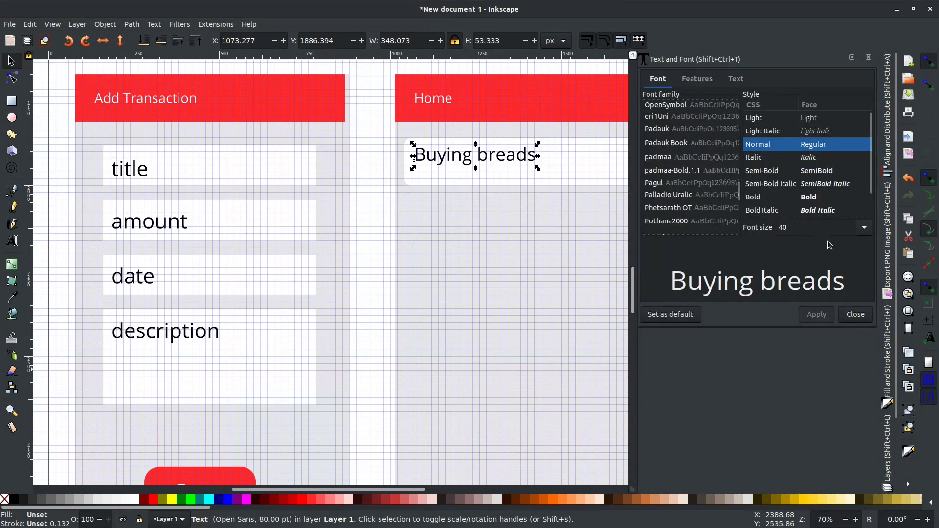
{"action": "left_click_drag", "start_coordinate": [809, 233], "coordinate": [770, 229]}
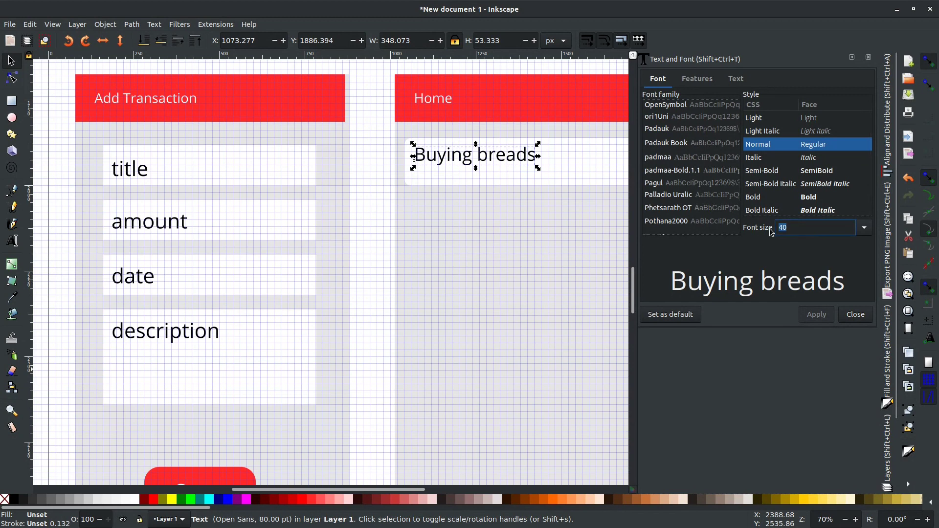
{"action": "type", "text": "18"}
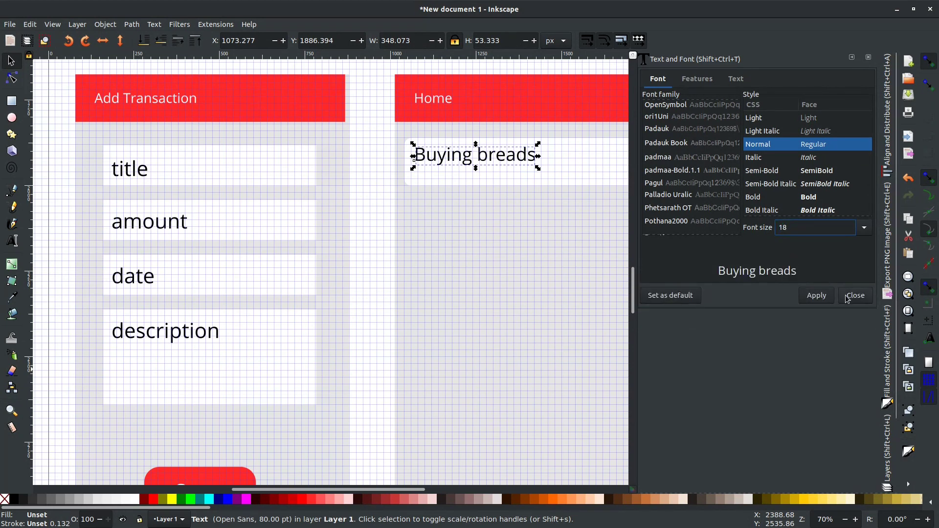
{"action": "left_click", "coordinate": [818, 297]}
Move the "Buying breads" text slightly up within the card, to about X 1069, Y 1890 px
{"action": "left_click", "coordinate": [442, 239]}
{"action": "scroll", "coordinate": [499, 223], "scroll_direction": "up", "scroll_amount": 1}
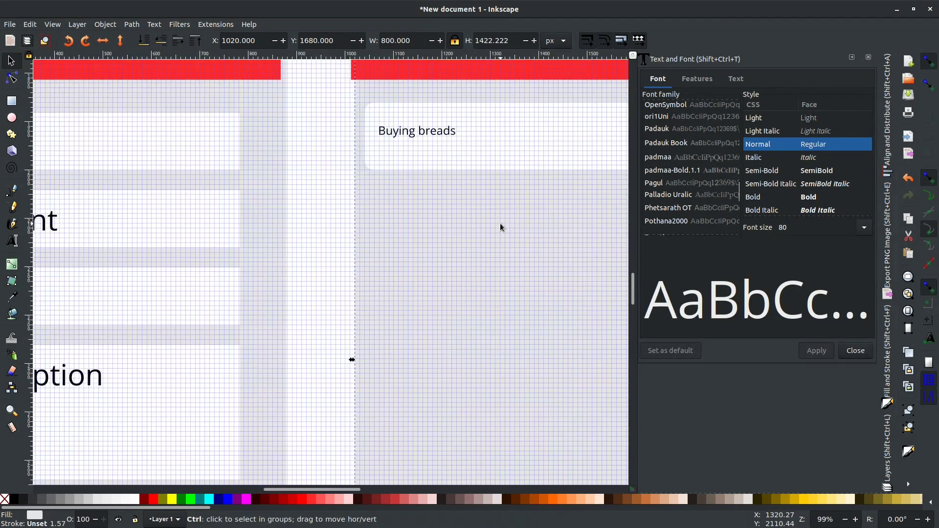
{"action": "left_click", "coordinate": [467, 160]}
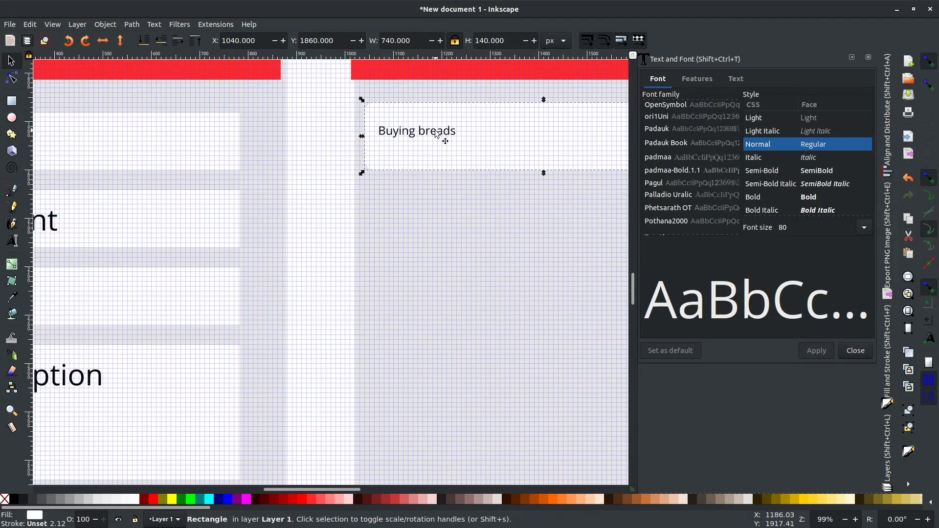
{"action": "left_click_drag", "start_coordinate": [433, 134], "coordinate": [432, 126]}
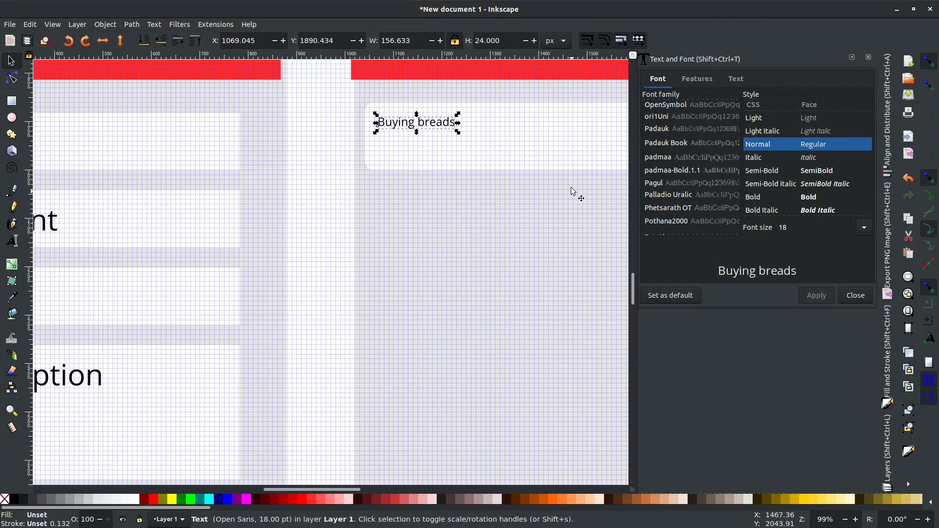
{"action": "left_click", "coordinate": [561, 171]}
Set the font size of the "Buying breads" text to 24
{"action": "left_click", "coordinate": [425, 129]}
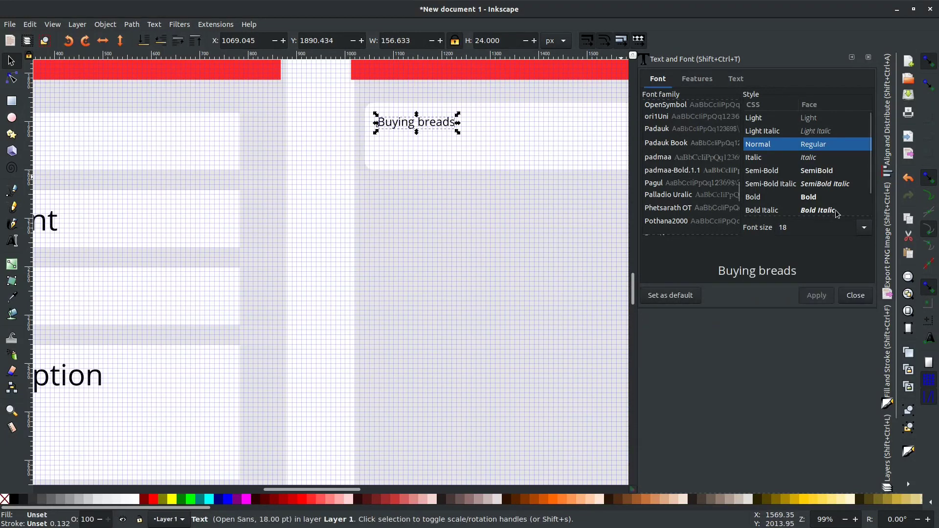
{"action": "double_click", "coordinate": [806, 229]}
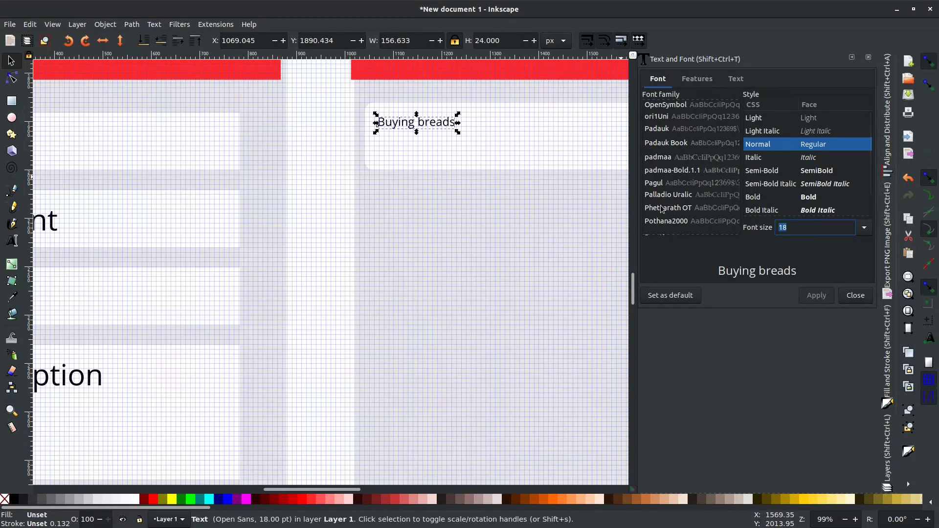
{"action": "type", "text": "24"}
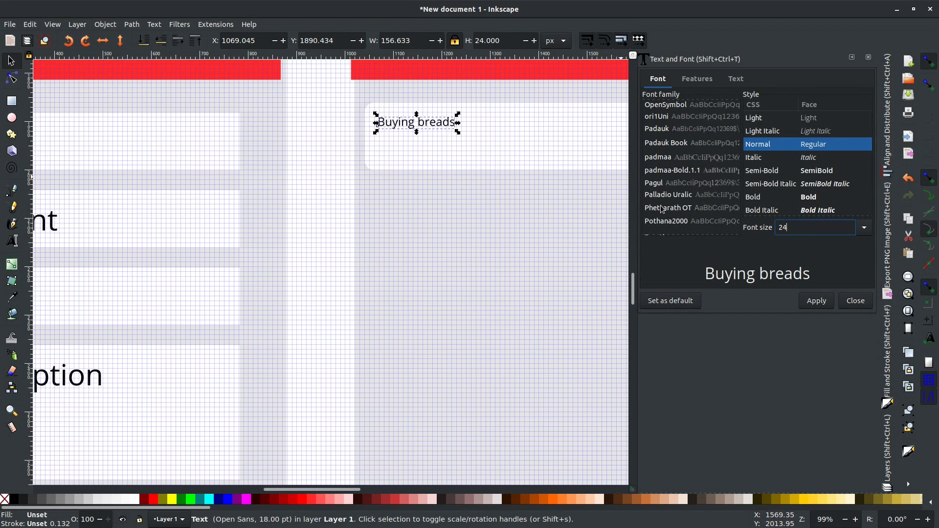
{"action": "left_click", "coordinate": [825, 300]}
Reduce the white card's height to about 122 px by raising its bottom edge
{"action": "left_click", "coordinate": [433, 164]}
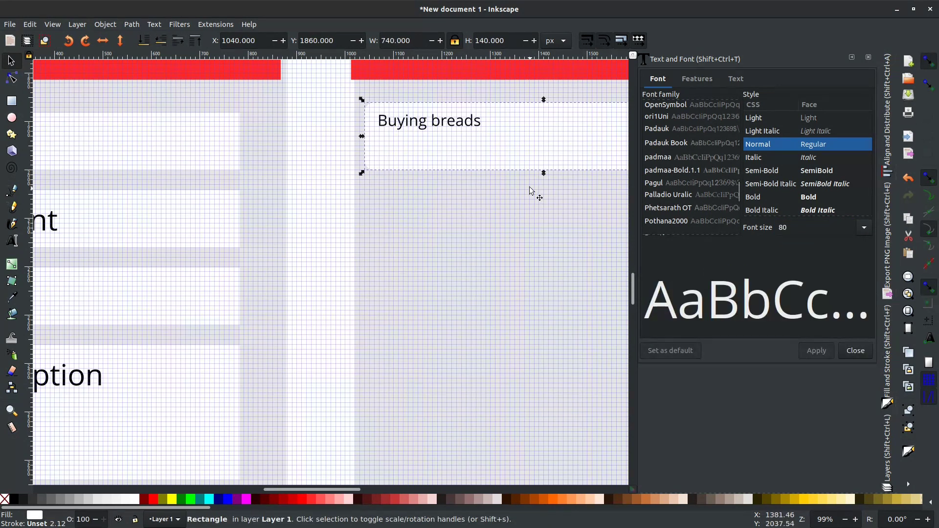
{"action": "left_click_drag", "start_coordinate": [545, 173], "coordinate": [544, 167]}
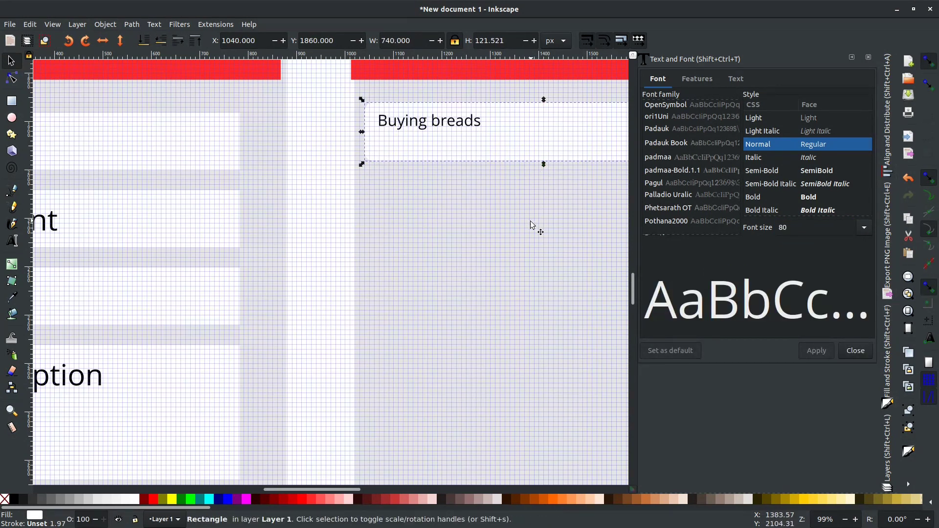
{"action": "left_click_drag", "start_coordinate": [532, 226], "coordinate": [321, 269]}
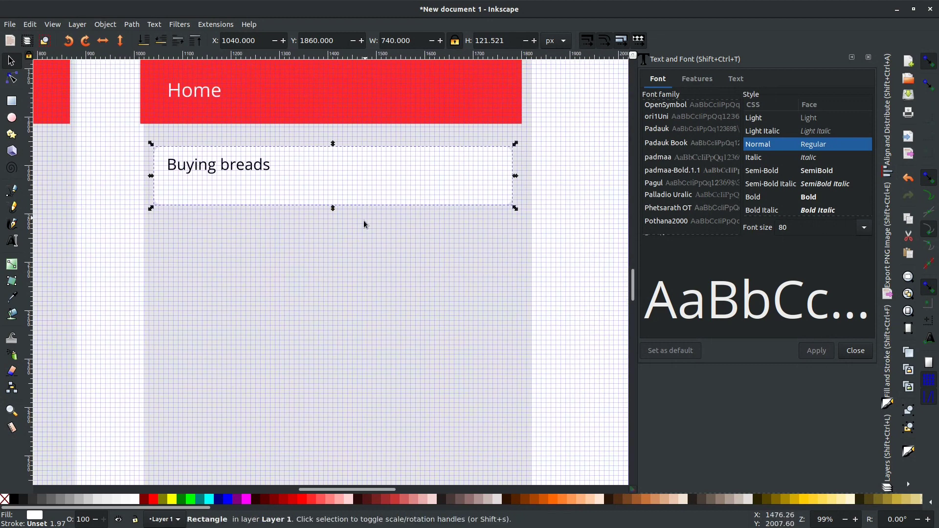
{"action": "left_click_drag", "start_coordinate": [392, 290], "coordinate": [462, 300]}
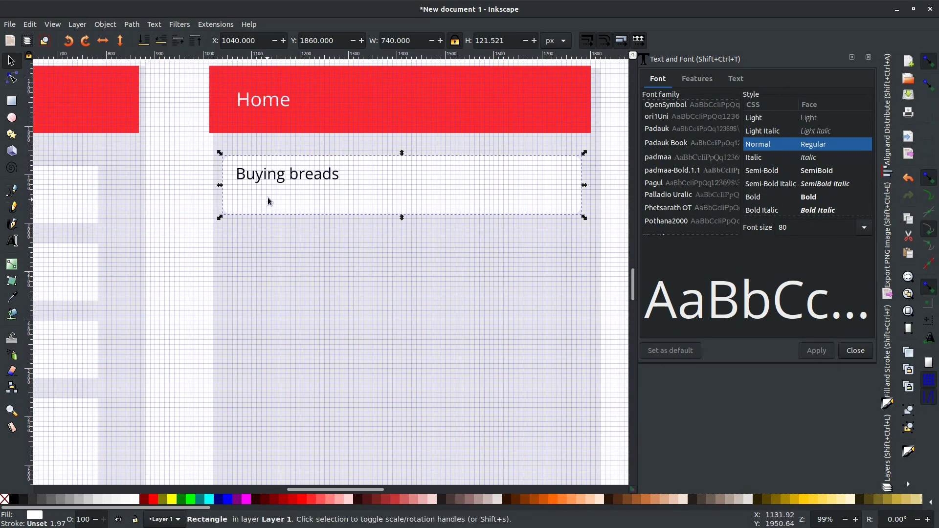
Make the "Buying breads" text bold
{"action": "left_click", "coordinate": [302, 182]}
{"action": "left_click", "coordinate": [425, 295]}
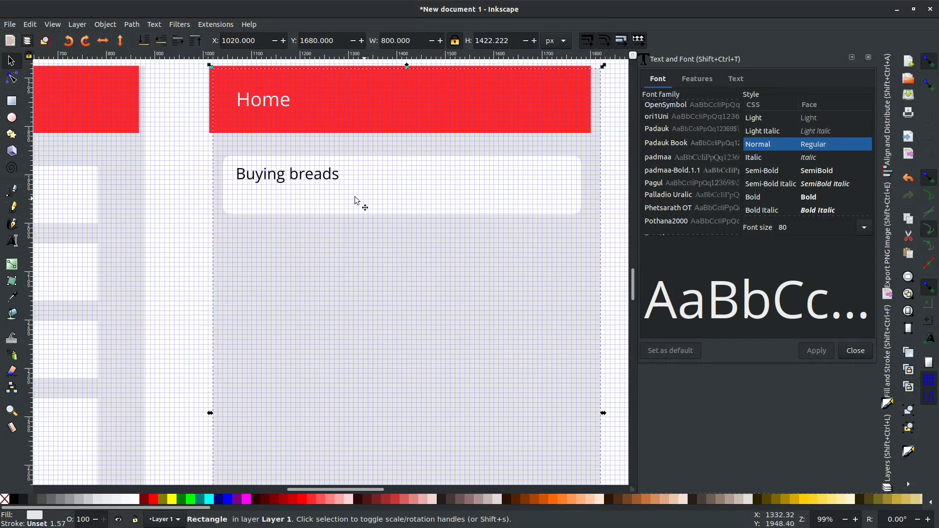
{"action": "left_click", "coordinate": [328, 183]}
{"action": "left_click", "coordinate": [815, 199]}
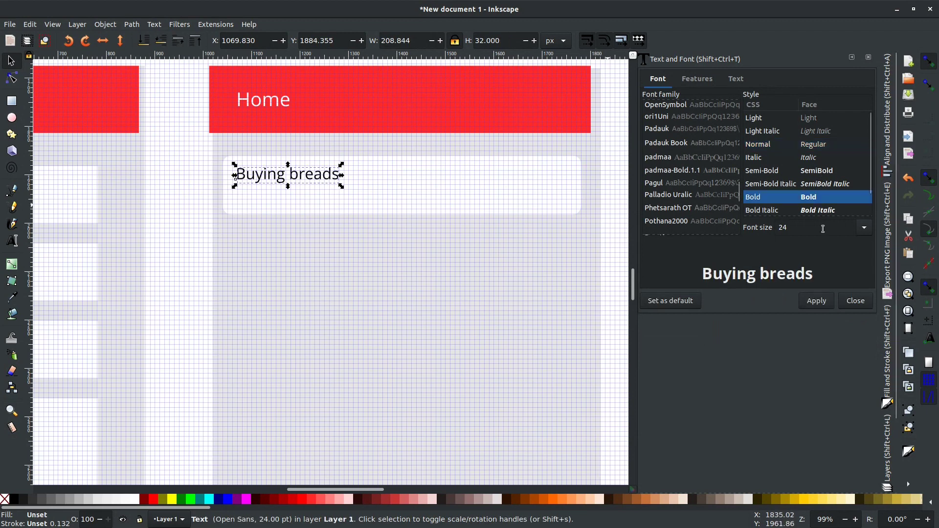
{"action": "left_click", "coordinate": [816, 300]}
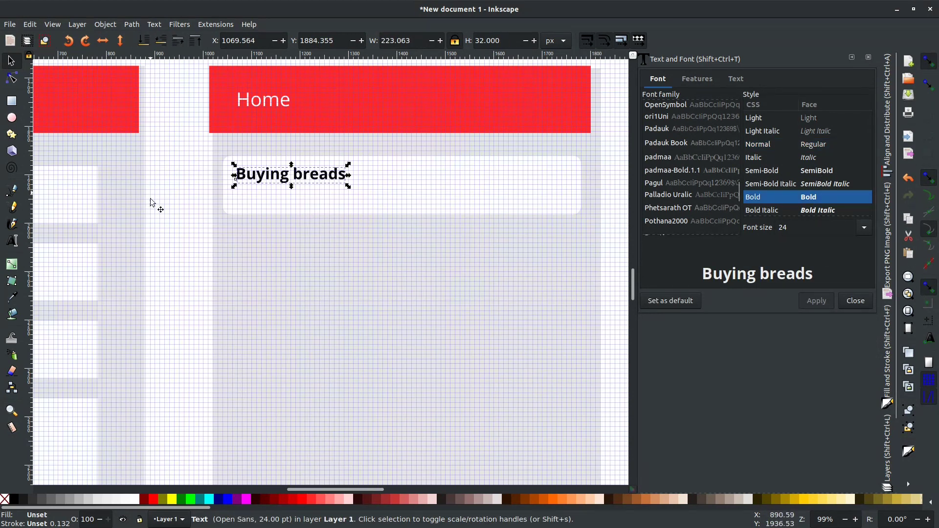
{"action": "left_click", "coordinate": [293, 258]}
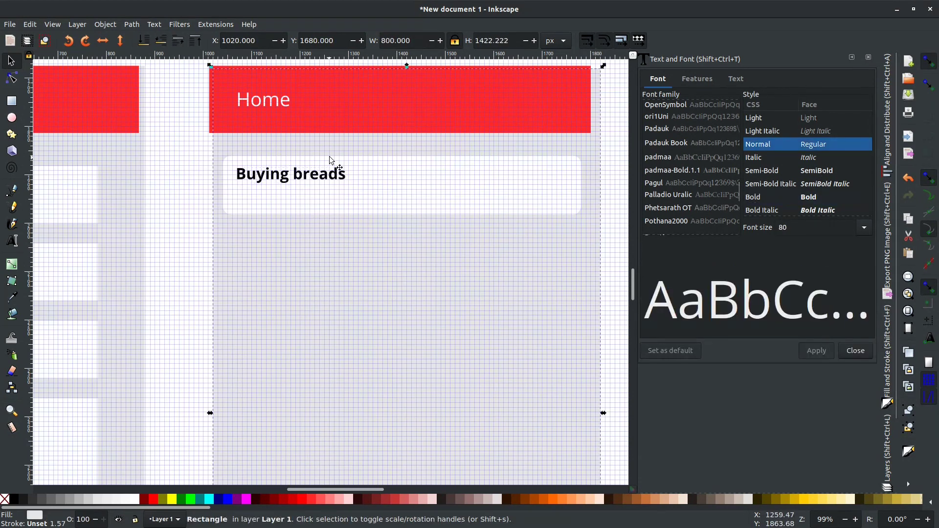
Duplicate the bold "Buying breads" text into the card's lower-right corner and change the copy to "Rs. 500"
{"action": "left_click", "coordinate": [335, 182]}
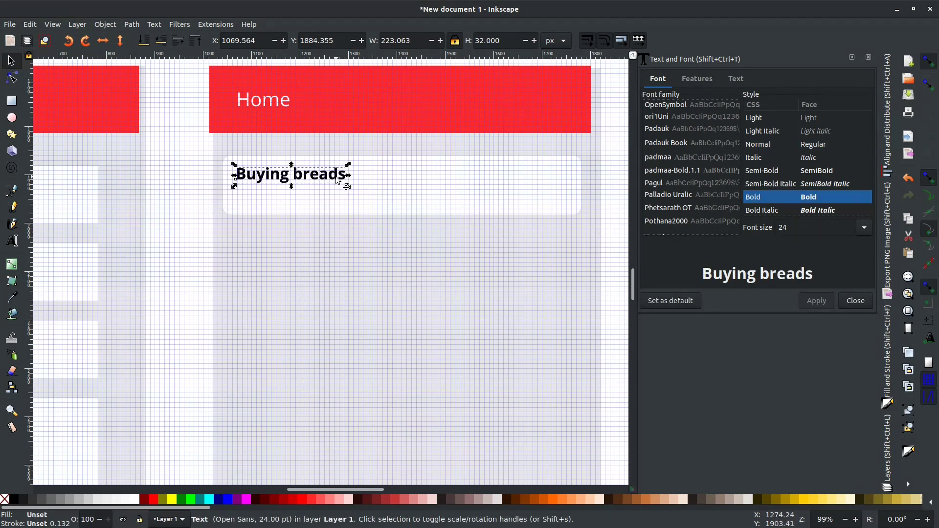
{"action": "key", "text": "ctrl+d"}
{"action": "left_click_drag", "start_coordinate": [338, 181], "coordinate": [561, 210]}
{"action": "key", "text": "t"}
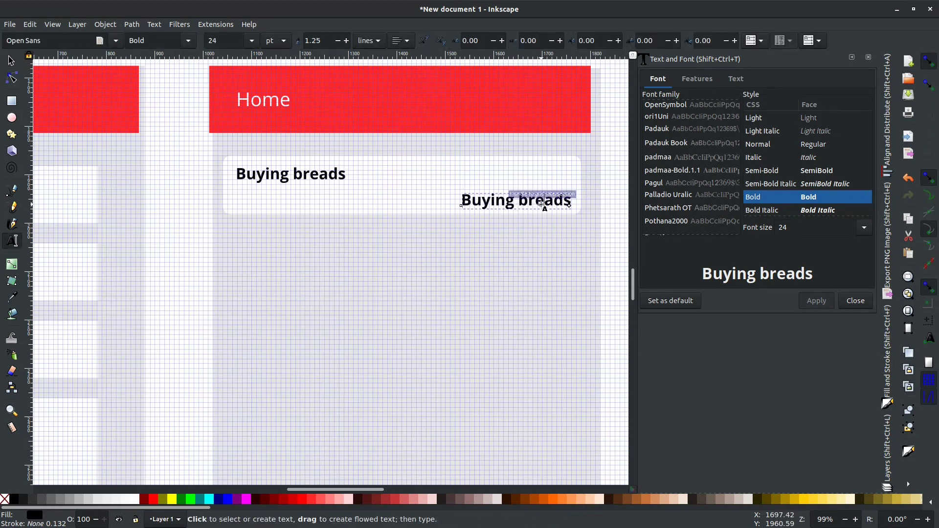
{"action": "triple_click", "coordinate": [538, 201]}
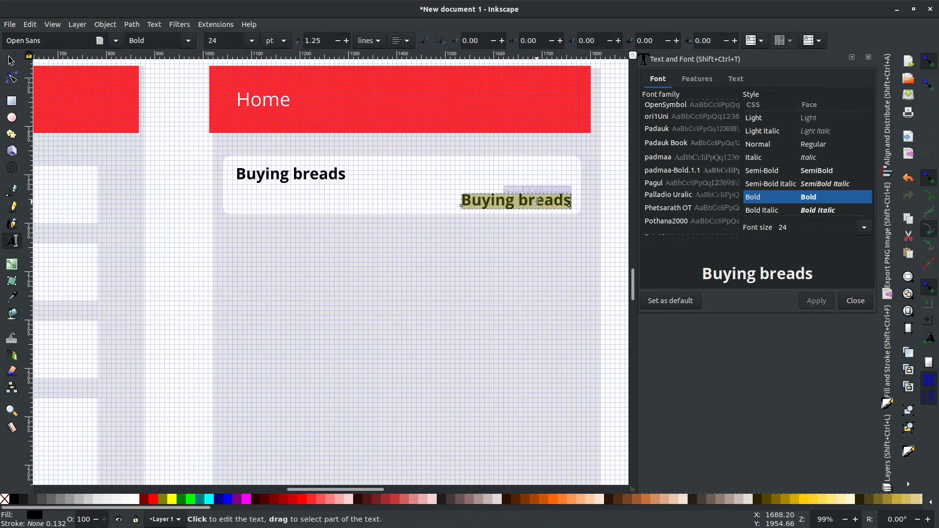
{"action": "type", "text": "Rs."}
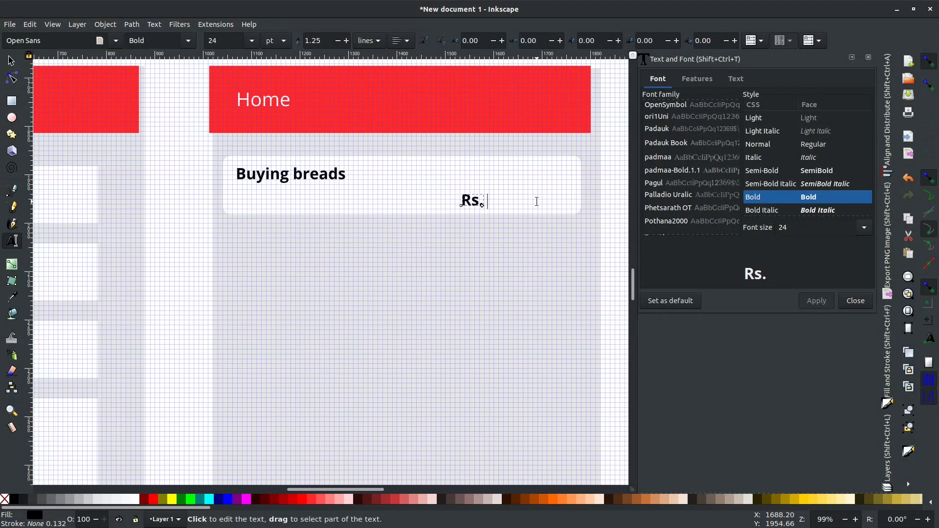
{"action": "type", "text": " 500"}
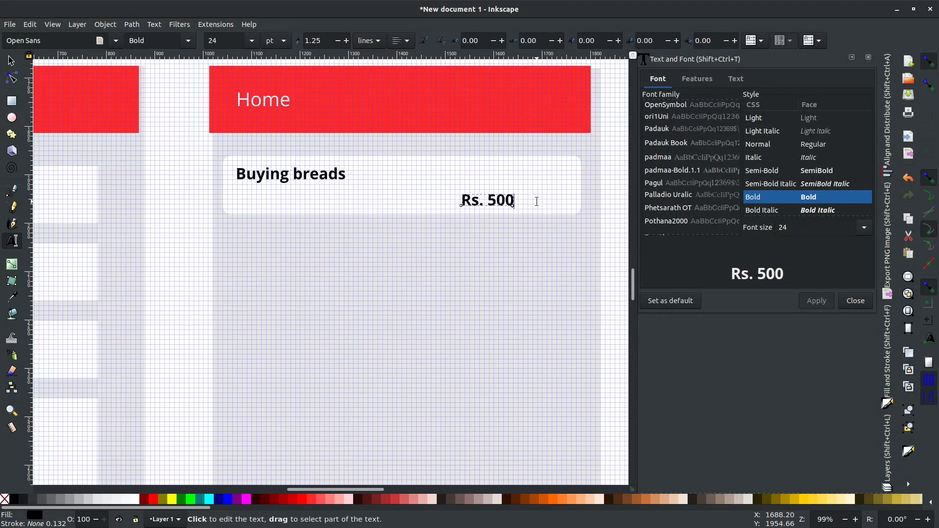
Move the "Rs. 500" and "Buying breads" texts to the vertical middle of the Home card, with the amount near the right edge
{"action": "left_click", "coordinate": [11, 60]}
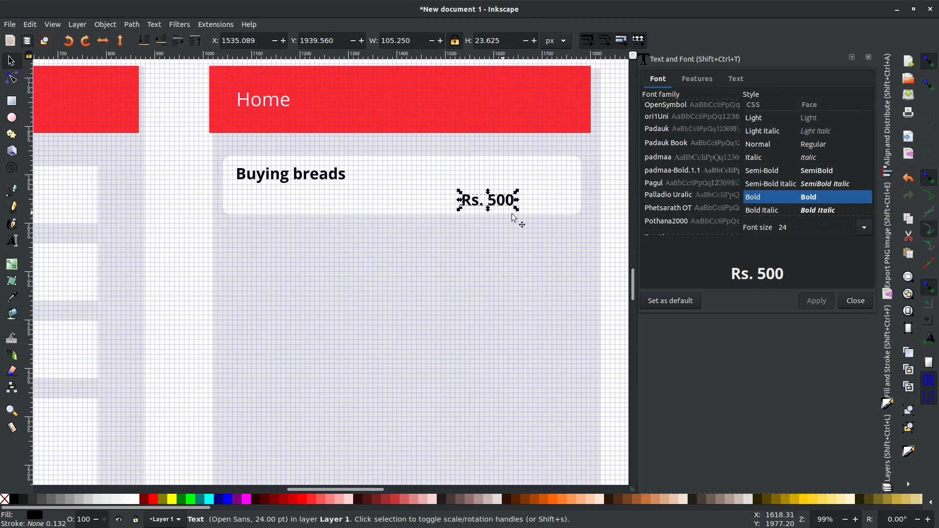
{"action": "left_click_drag", "start_coordinate": [514, 203], "coordinate": [554, 186]}
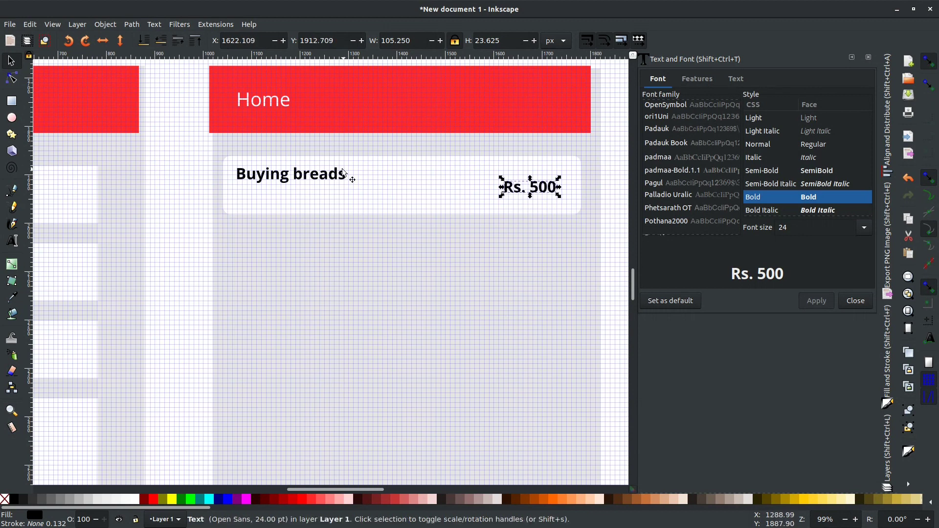
{"action": "left_click_drag", "start_coordinate": [327, 177], "coordinate": [329, 191]}
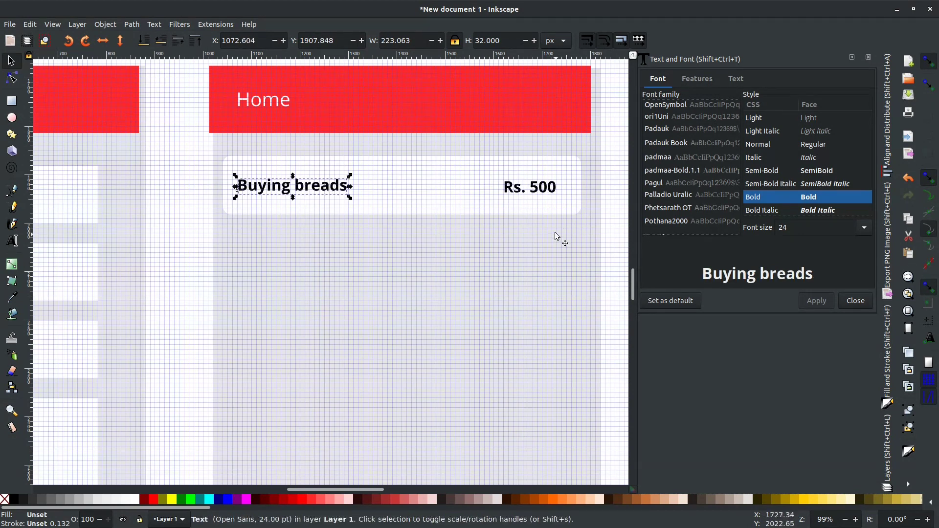
Add a ">" text below the Home card and shrink it to about 27 by 44 px
{"action": "key", "text": "t"}
{"action": "left_click", "coordinate": [482, 268]}
{"action": "type", "text": ">"}
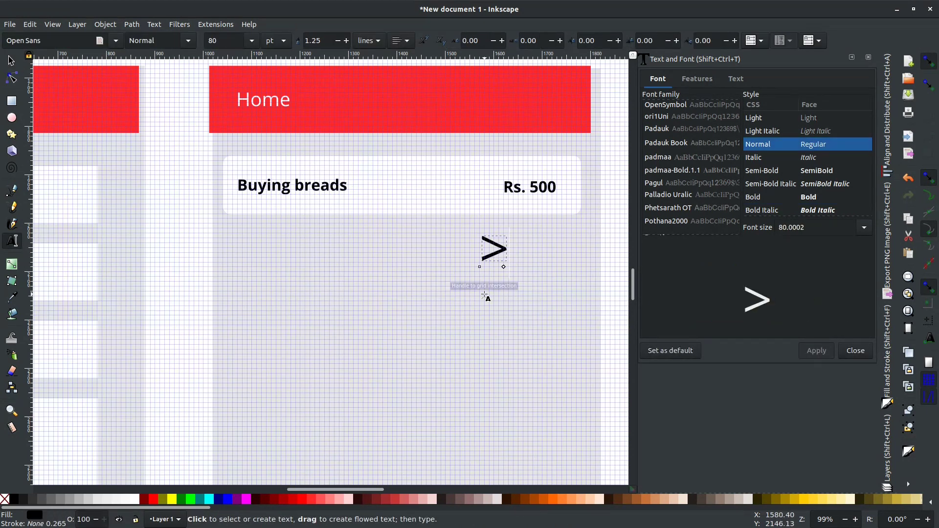
{"action": "left_click", "coordinate": [11, 60]}
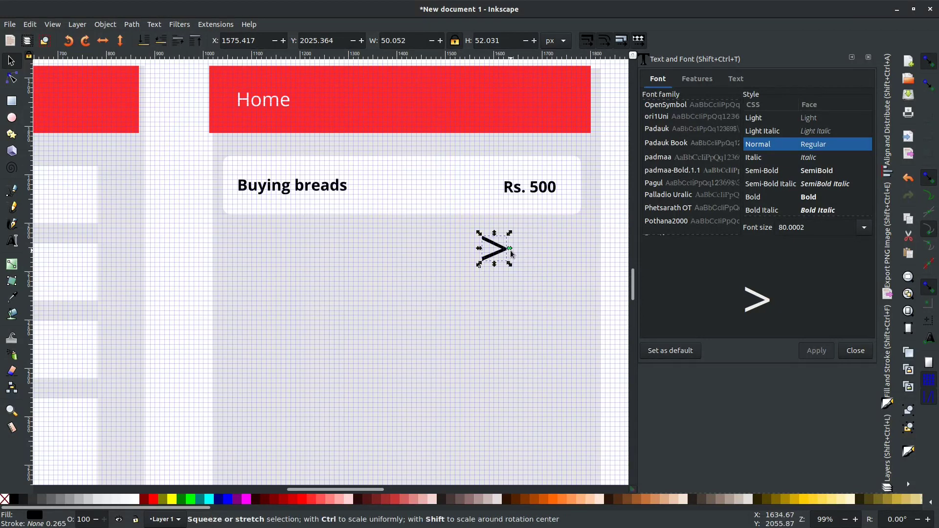
{"action": "left_click_drag", "start_coordinate": [510, 248], "coordinate": [489, 265]}
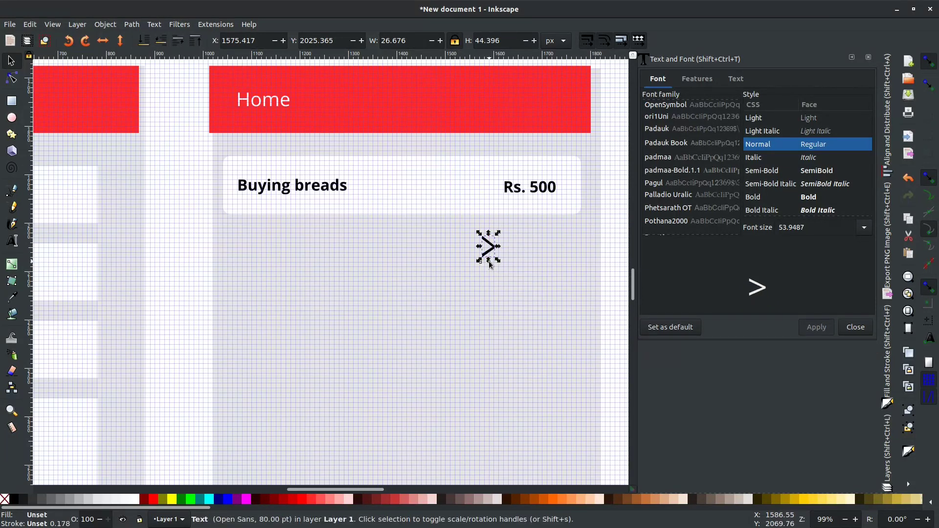
Convert the ">" text to a path and reselect it
{"action": "left_click", "coordinate": [139, 24]}
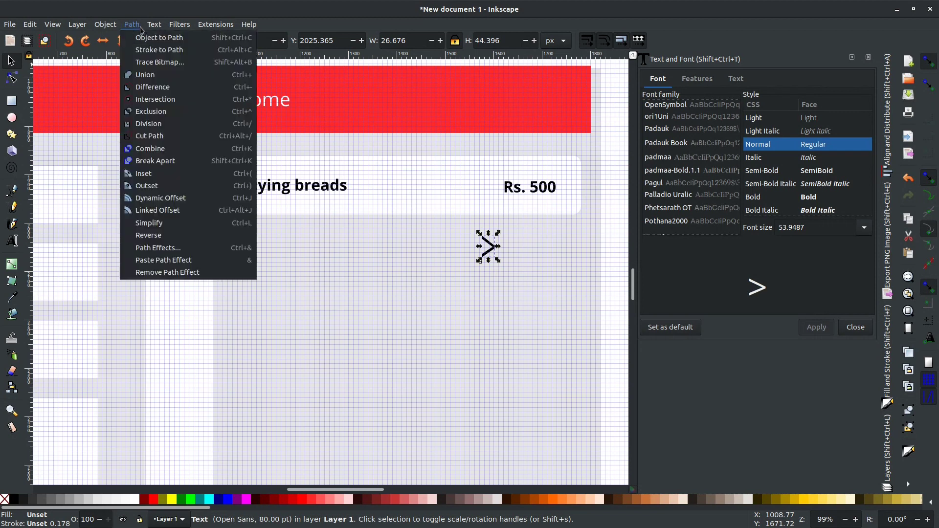
{"action": "left_click", "coordinate": [147, 36]}
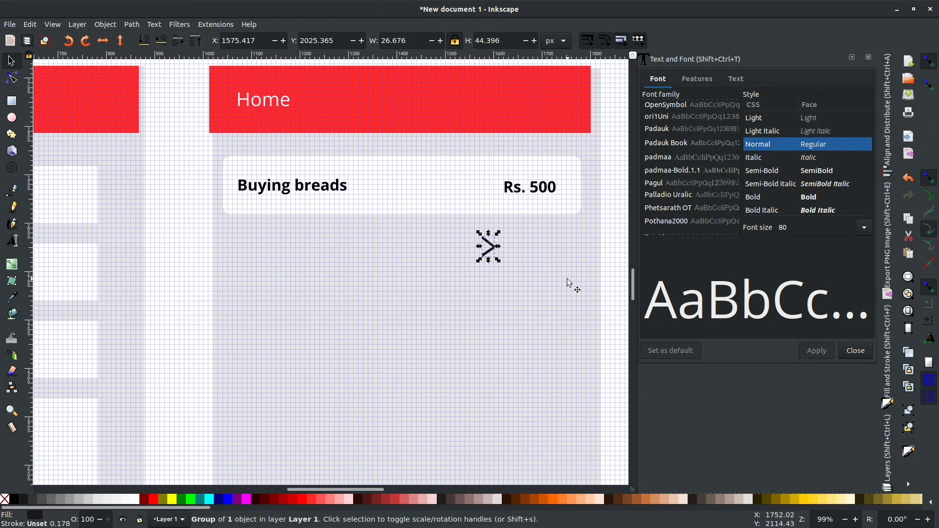
{"action": "left_click", "coordinate": [571, 317]}
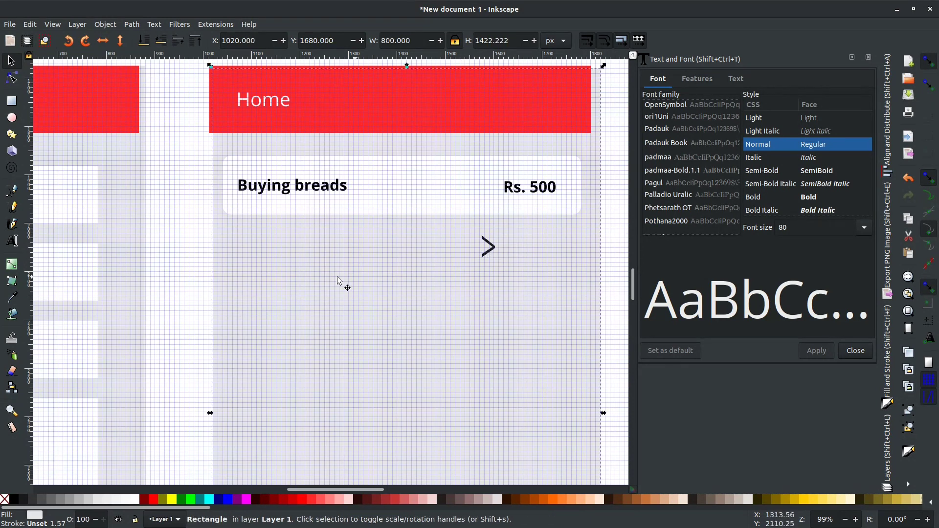
{"action": "left_click", "coordinate": [186, 238]}
{"action": "left_click", "coordinate": [488, 255]}
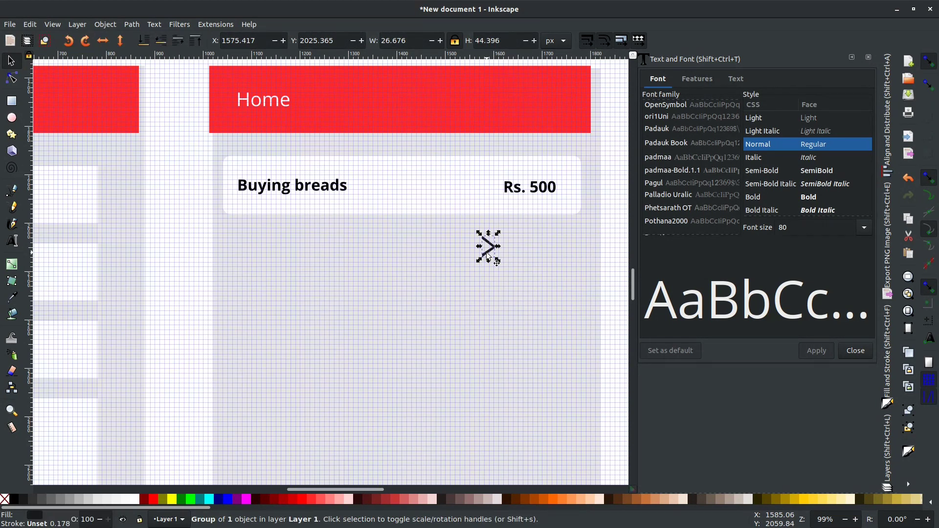
Scale the arrow down to about 15 by 25 px and place it in the card just right of "Rs. 500"
{"action": "scroll", "coordinate": [487, 255], "scroll_direction": "up", "scroll_amount": 1, "text": "ctrl"}
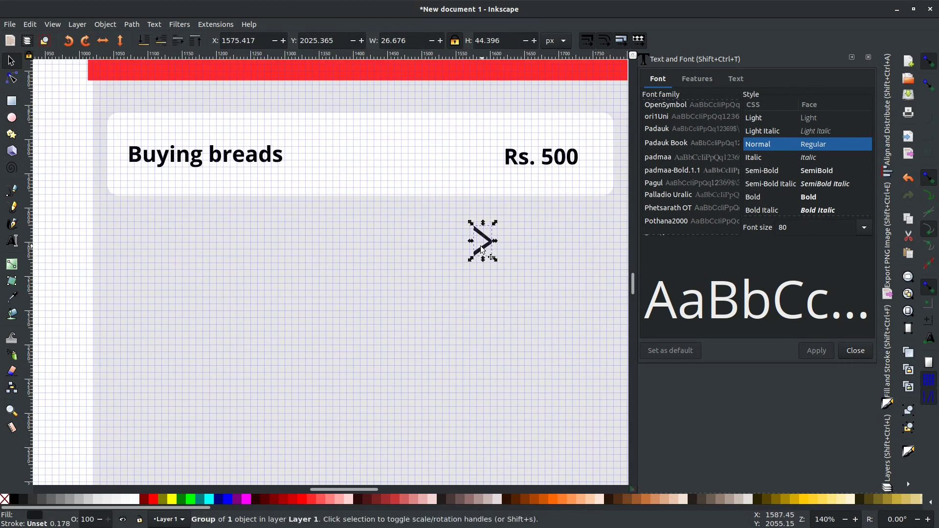
{"action": "left_click_drag", "start_coordinate": [495, 265], "coordinate": [596, 156]}
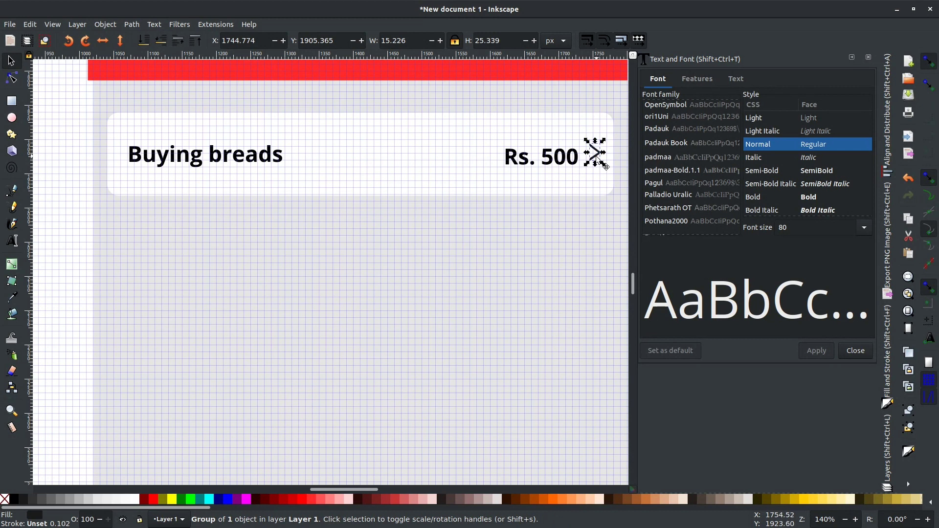
{"action": "left_click_drag", "start_coordinate": [597, 158], "coordinate": [604, 172]}
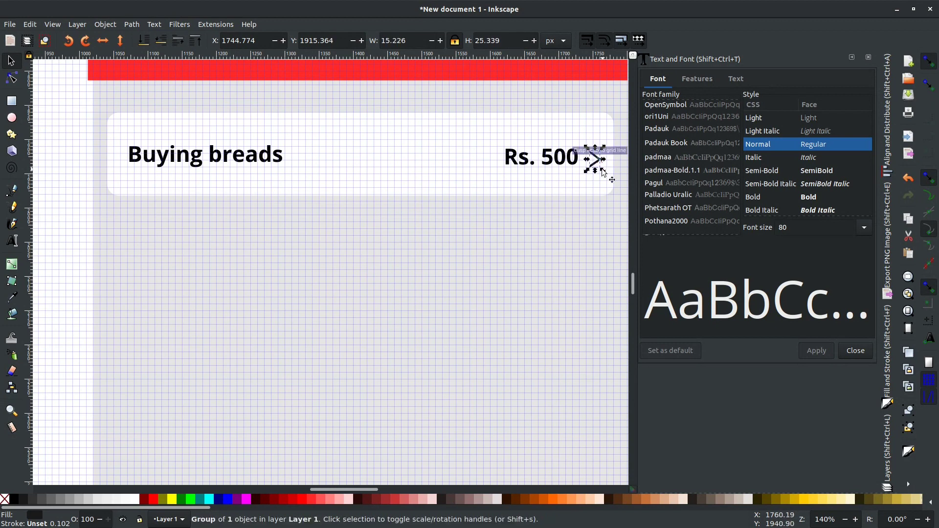
Recolor the card's arrow to 60% gray and deselect it
{"action": "left_click", "coordinate": [83, 499]}
{"action": "left_click", "coordinate": [87, 497]}
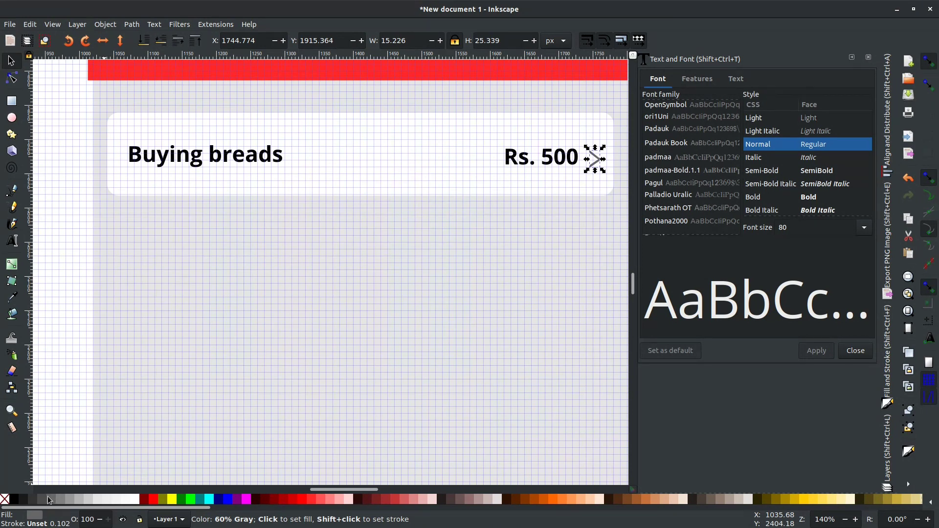
{"action": "left_click", "coordinate": [60, 104]}
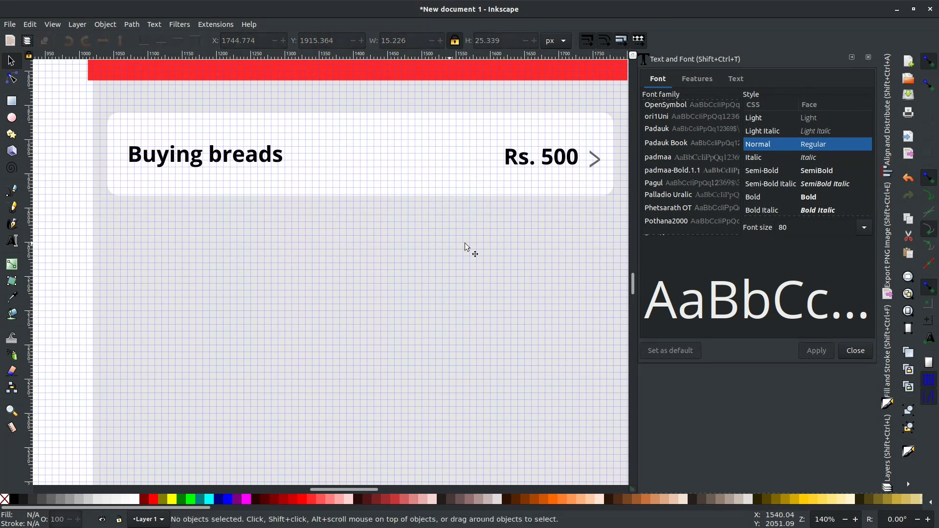
Group the white Home card with its title, amount and arrow into one object
{"action": "scroll", "coordinate": [520, 240], "scroll_direction": "down", "scroll_amount": 3}
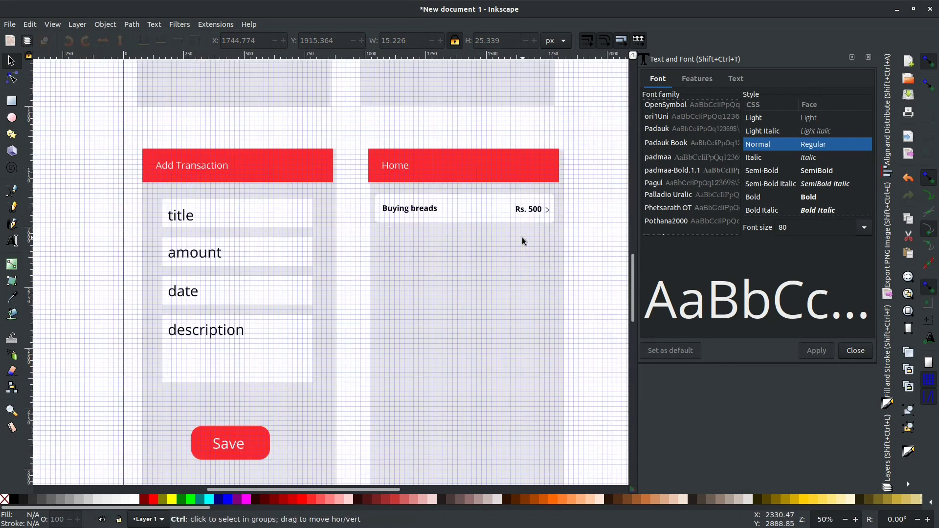
{"action": "left_click", "coordinate": [548, 212]}
{"action": "left_click", "coordinate": [602, 231]}
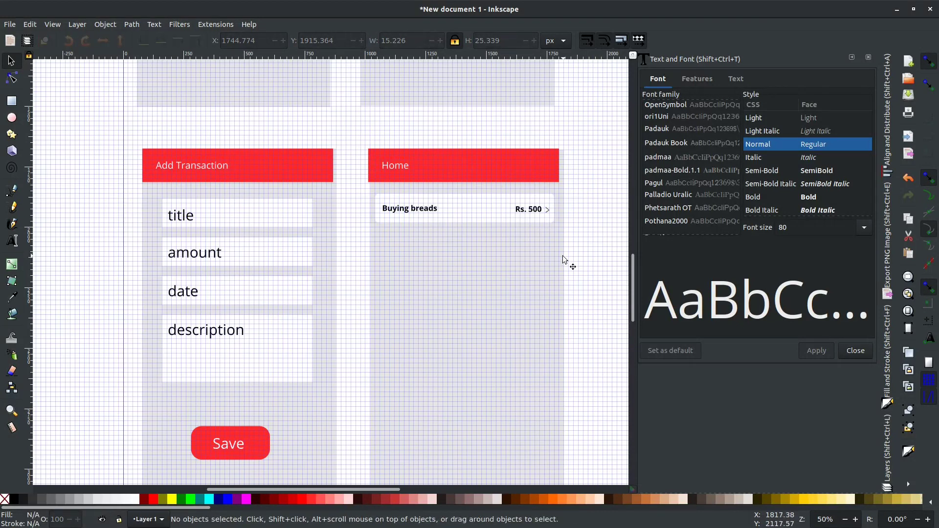
{"action": "left_click", "coordinate": [404, 214]}
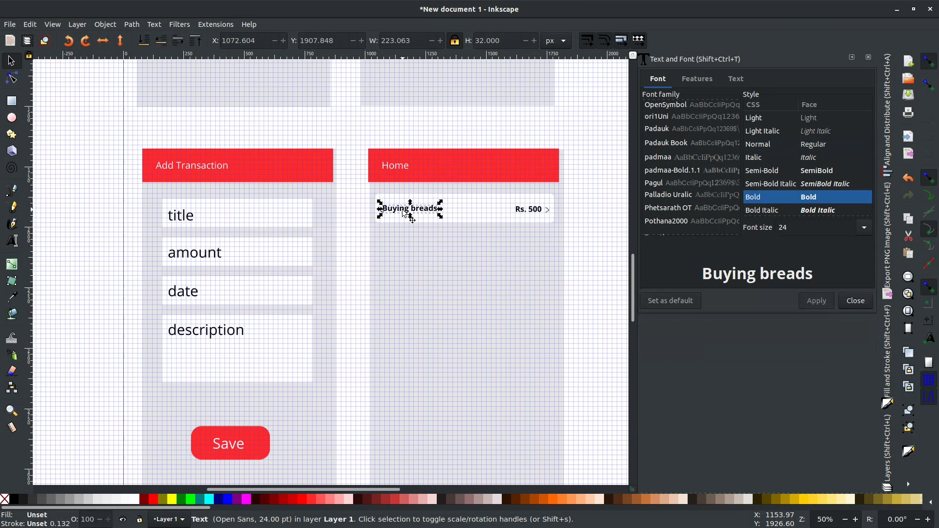
{"action": "left_click", "coordinate": [528, 213], "text": "shift"}
{"action": "left_click", "coordinate": [595, 221]}
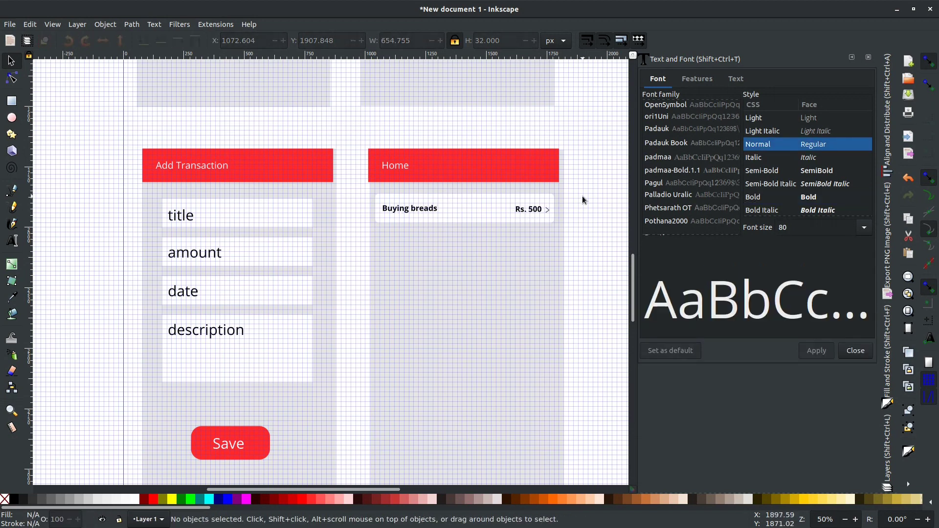
{"action": "left_click_drag", "start_coordinate": [589, 186], "coordinate": [344, 245]}
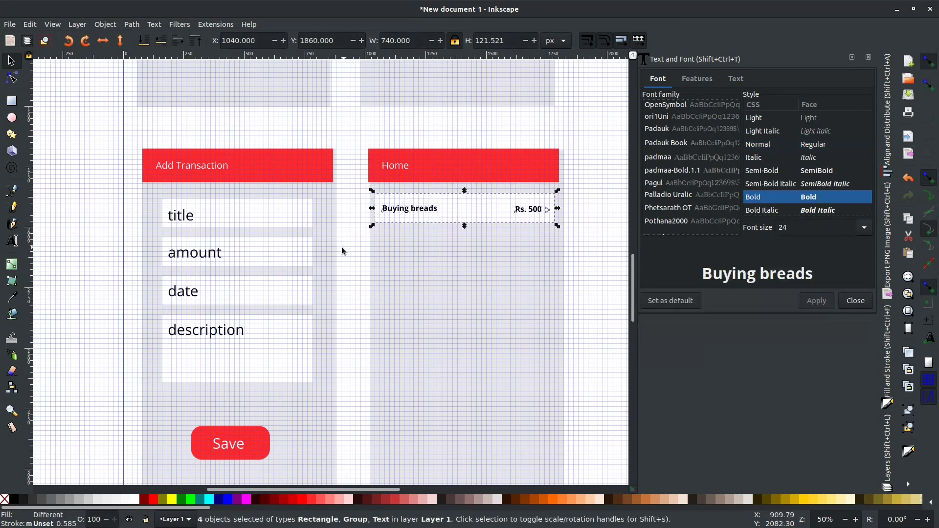
{"action": "key", "text": "ctrl+g"}
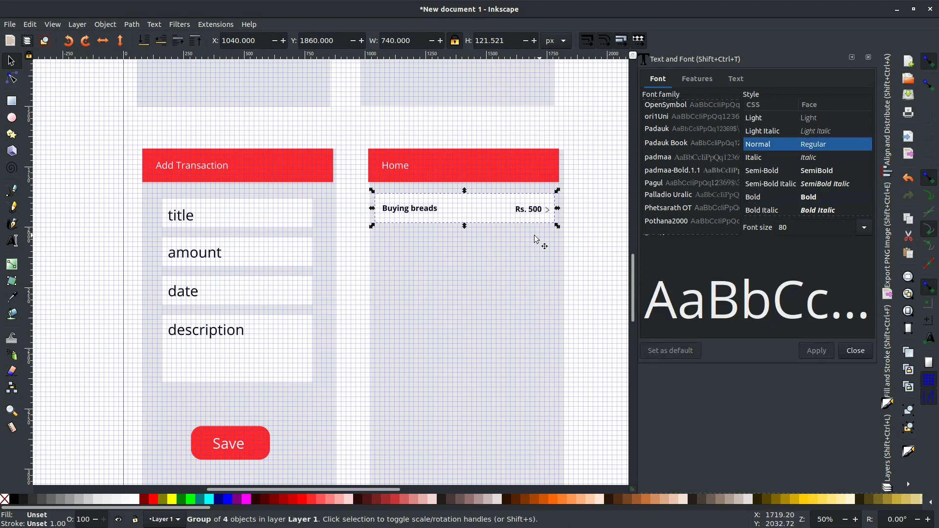
Duplicate the grouped transaction card twice and stack the copies below it with small gaps, nudging the first card to even the spacing
{"action": "key", "text": "ctrl+d"}
{"action": "left_click_drag", "start_coordinate": [473, 229], "coordinate": [470, 291]}
{"action": "key", "text": "ctrl+d"}
{"action": "left_click_drag", "start_coordinate": [451, 238], "coordinate": [453, 239]}
{"action": "left_click_drag", "start_coordinate": [445, 276], "coordinate": [447, 277]}
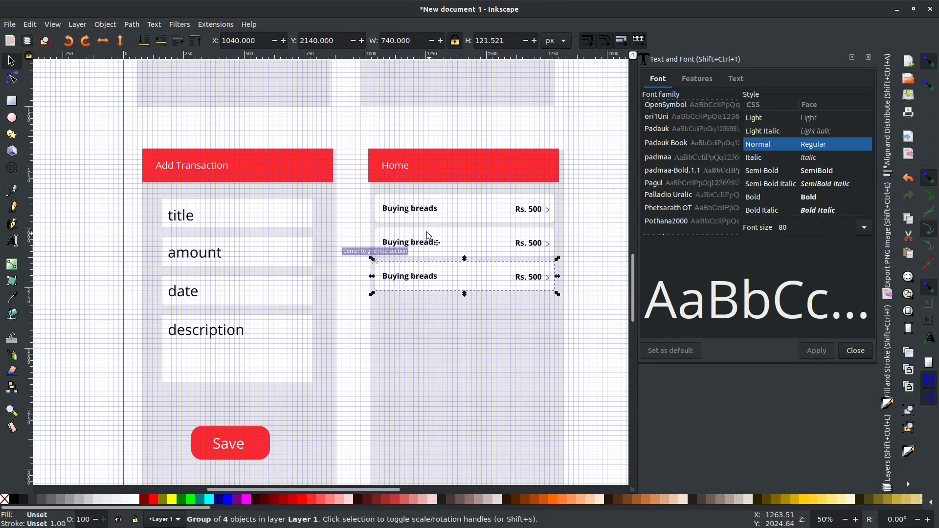
{"action": "left_click", "coordinate": [420, 219]}
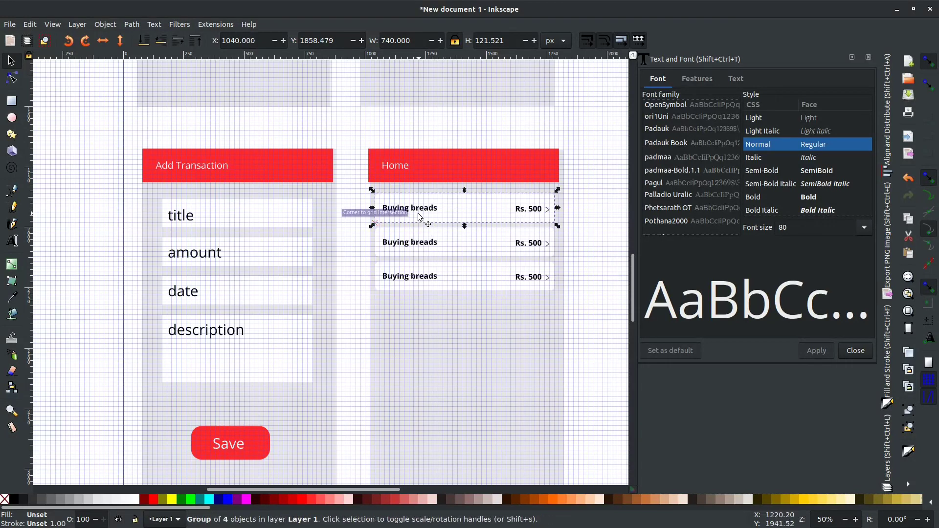
{"action": "left_click", "coordinate": [342, 228]}
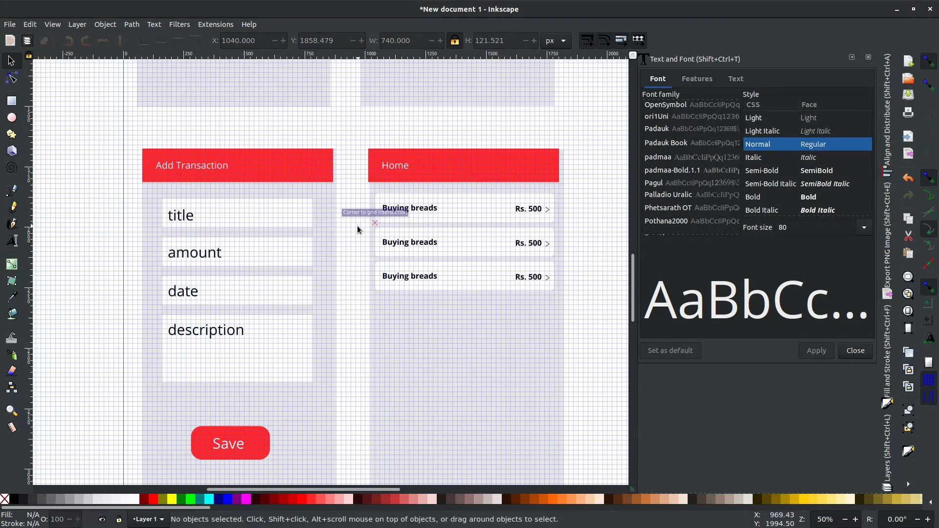
Duplicate all three transaction cards together and place the copies directly beneath them to extend the list to six cards
{"action": "left_click", "coordinate": [409, 210]}
{"action": "left_click", "coordinate": [420, 245], "text": "shift"}
{"action": "left_click", "coordinate": [429, 274], "text": "shift"}
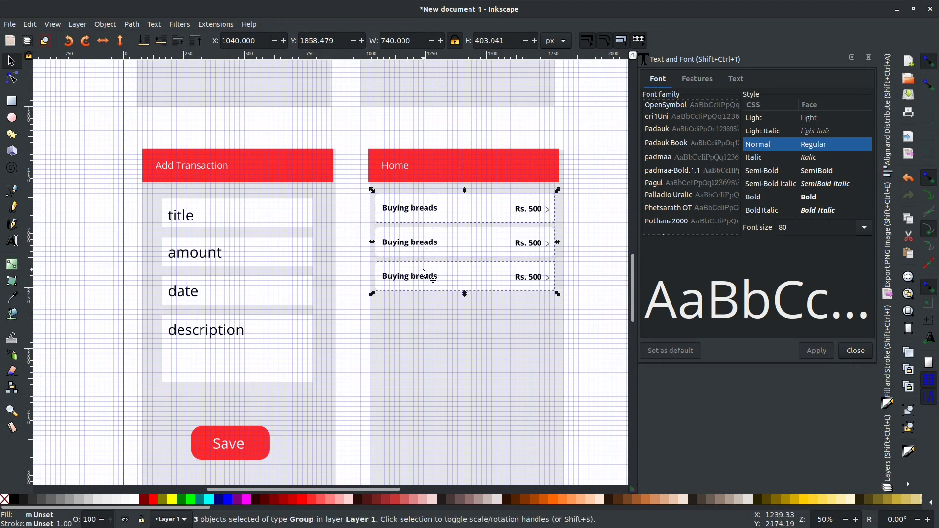
{"action": "key", "text": "ctrl+d"}
{"action": "left_click_drag", "start_coordinate": [442, 250], "coordinate": [442, 352]}
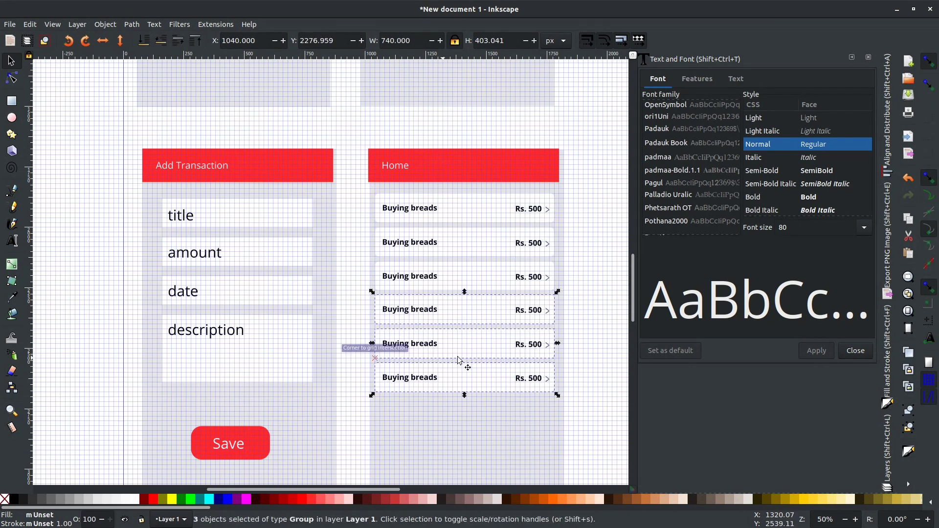
{"action": "left_click", "coordinate": [606, 294]}
Draw a circle 140 px in diameter in the lower-right corner of the Home screen
{"action": "scroll", "coordinate": [604, 278], "scroll_direction": "up", "scroll_amount": 1}
{"action": "scroll", "coordinate": [603, 278], "scroll_direction": "down", "scroll_amount": 10}
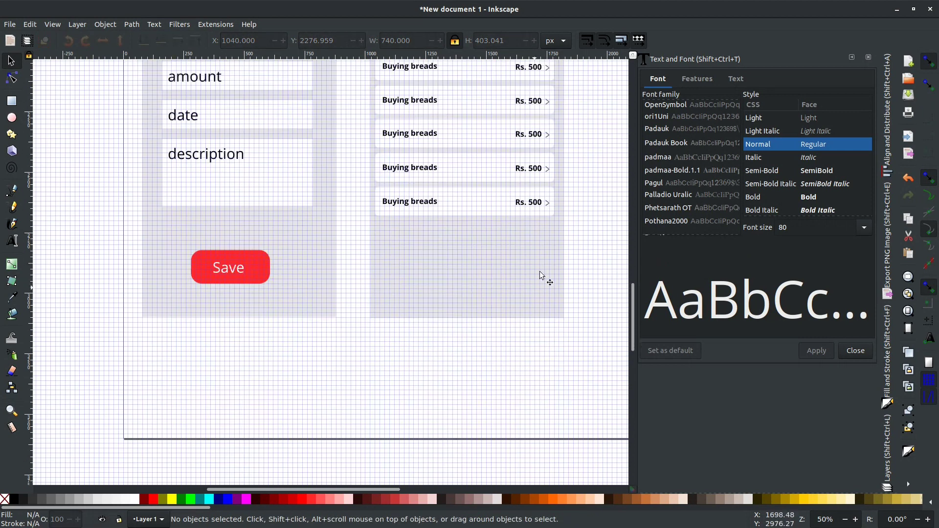
{"action": "left_click", "coordinate": [14, 119]}
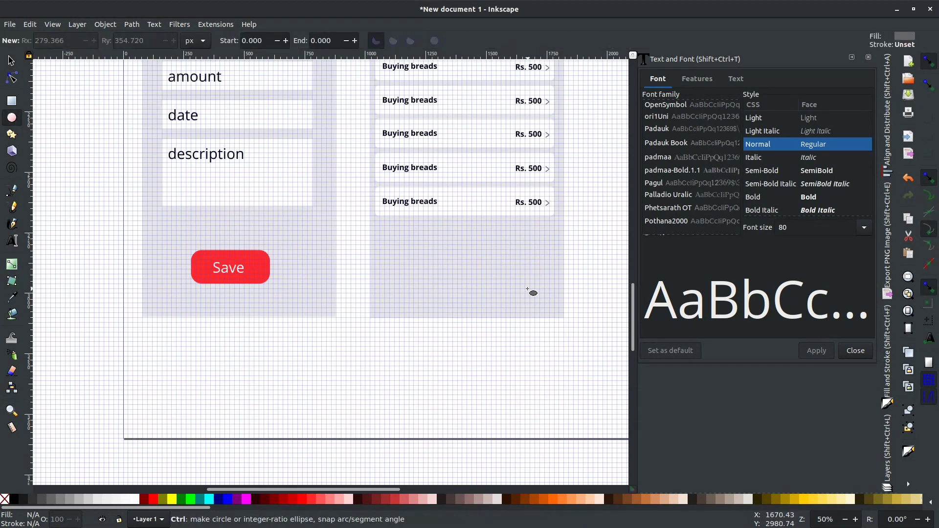
{"action": "mouse_move", "coordinate": [534, 294]}
{"action": "left_mouse_down"}
{"action": "mouse_move", "coordinate": [572, 329]}
{"action": "mouse_move", "coordinate": [542, 298]}
{"action": "left_mouse_up"}
{"action": "left_click", "coordinate": [11, 61]}
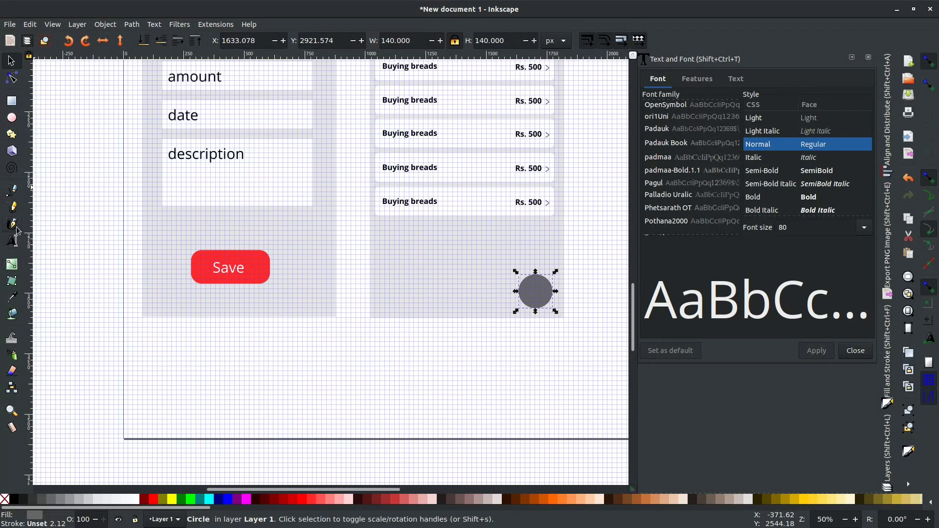
Fill the circle with the red sampled from the Save button
{"action": "left_click", "coordinate": [15, 299]}
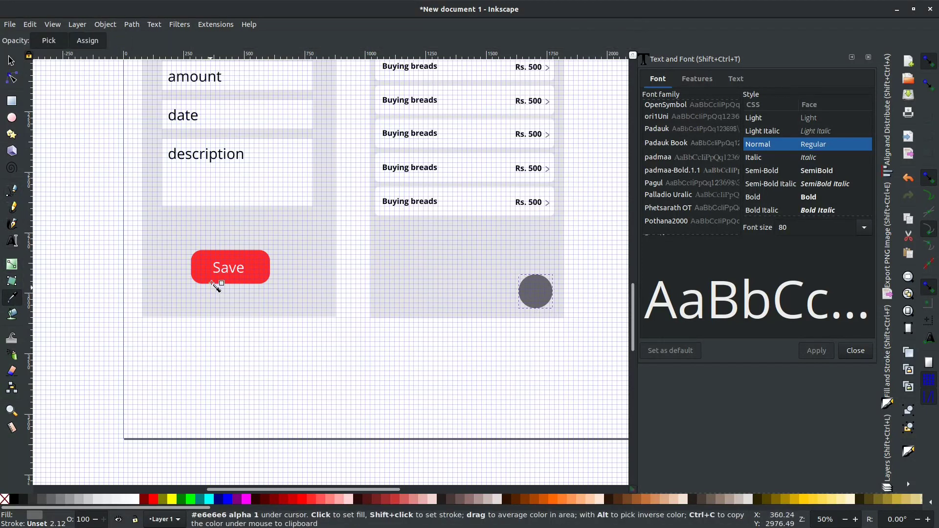
{"action": "left_click", "coordinate": [255, 268]}
{"action": "left_click", "coordinate": [10, 61]}
{"action": "left_click", "coordinate": [529, 343]}
Add a "+" text beside the red circle and set its style to Ultra-Bold
{"action": "key", "text": "t"}
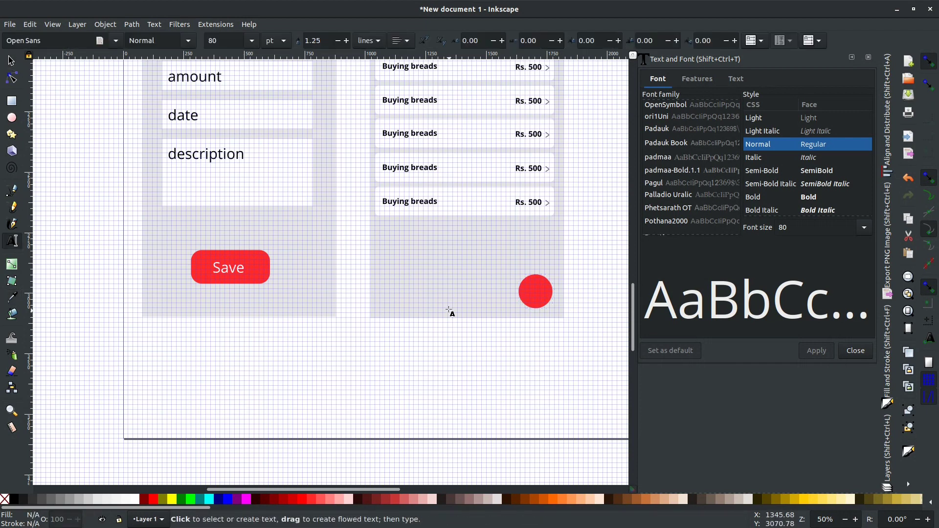
{"action": "left_click", "coordinate": [449, 310]}
{"action": "type", "text": "+"}
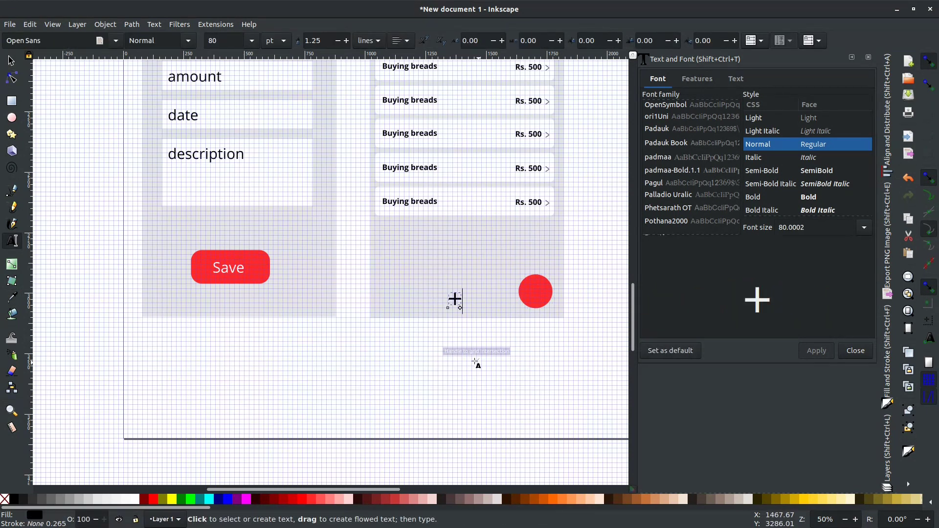
{"action": "left_click", "coordinate": [11, 61]}
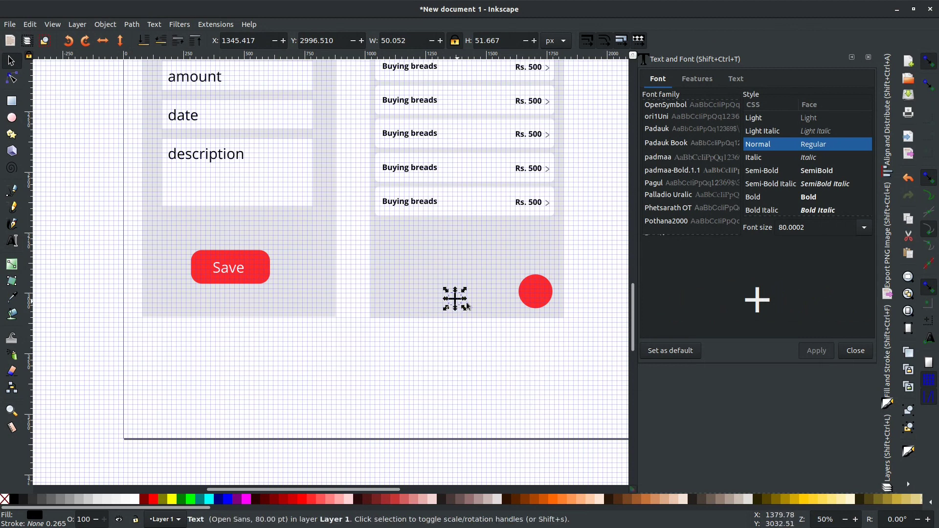
{"action": "scroll", "coordinate": [825, 198], "scroll_direction": "down", "scroll_amount": 1}
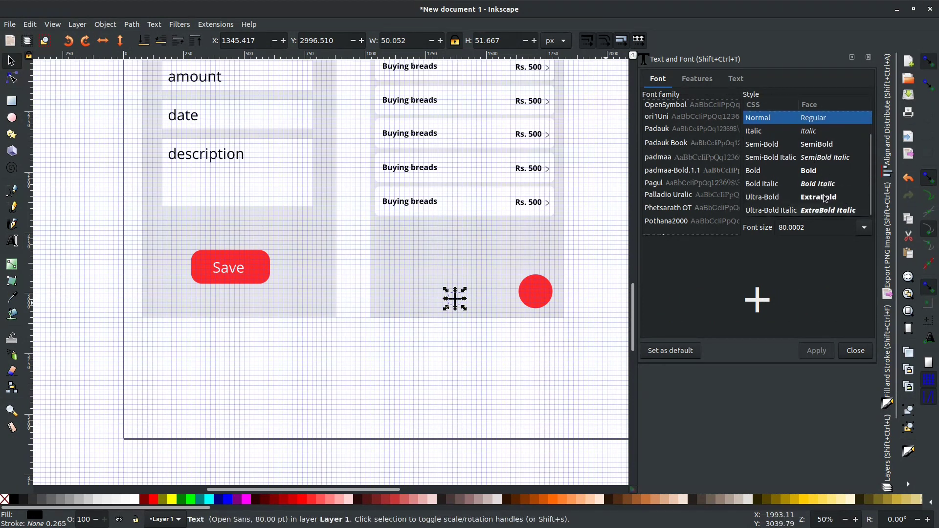
{"action": "left_click", "coordinate": [790, 198]}
{"action": "left_click", "coordinate": [816, 352]}
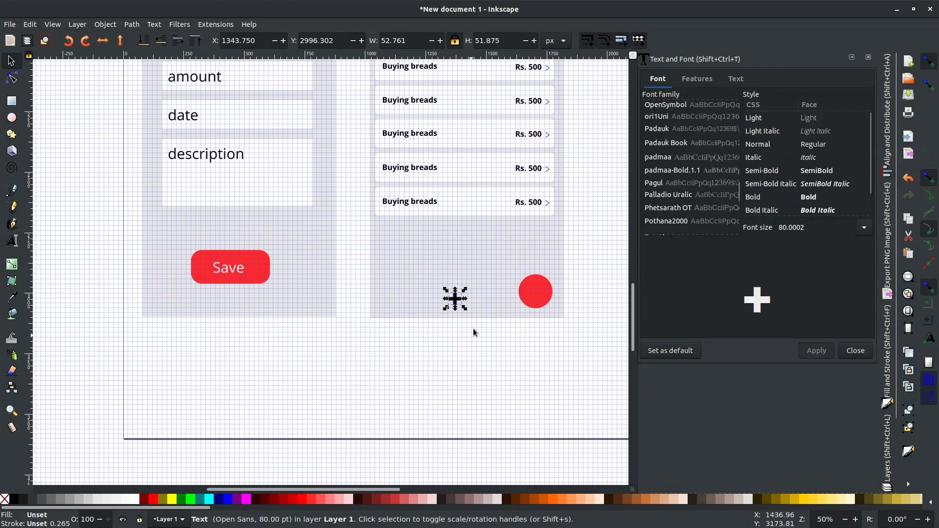
Fill the "+" text with white and move it onto the centre of the red circle
{"action": "left_click", "coordinate": [133, 499]}
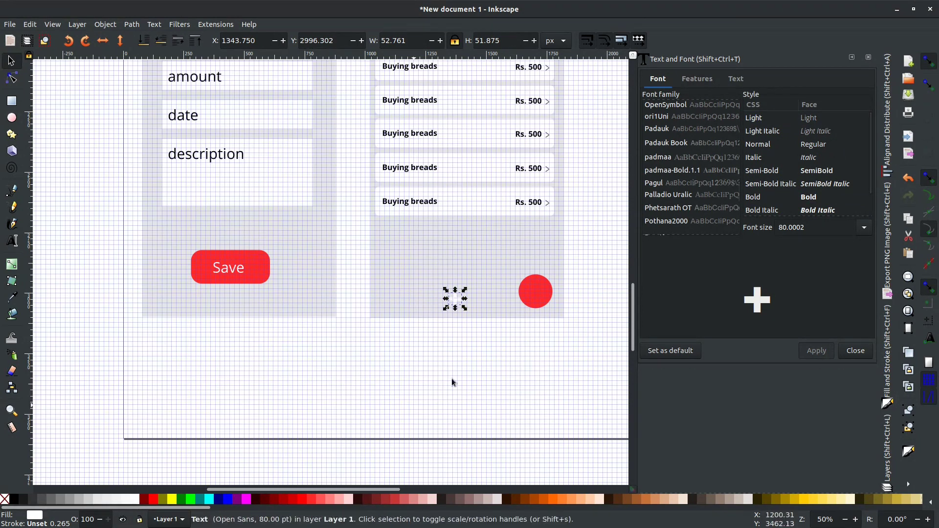
{"action": "left_click_drag", "start_coordinate": [461, 303], "coordinate": [536, 295]}
{"action": "left_click", "coordinate": [550, 380]}
{"action": "left_click", "coordinate": [552, 339]}
Minimize the Text and Font dialog and hide the page grid to show all four screen mockups cleanly
{"action": "scroll", "coordinate": [535, 329], "scroll_direction": "down", "scroll_amount": 4}
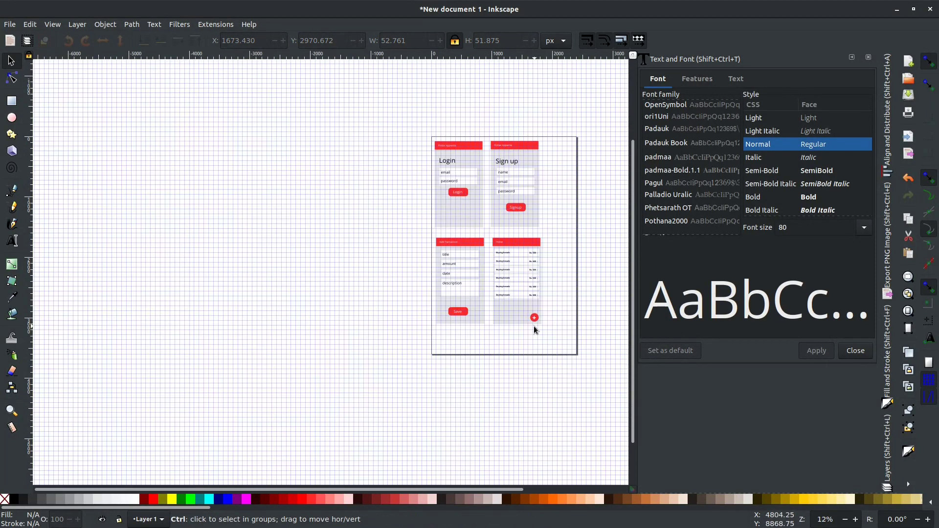
{"action": "scroll", "coordinate": [535, 329], "scroll_direction": "up", "scroll_amount": 2}
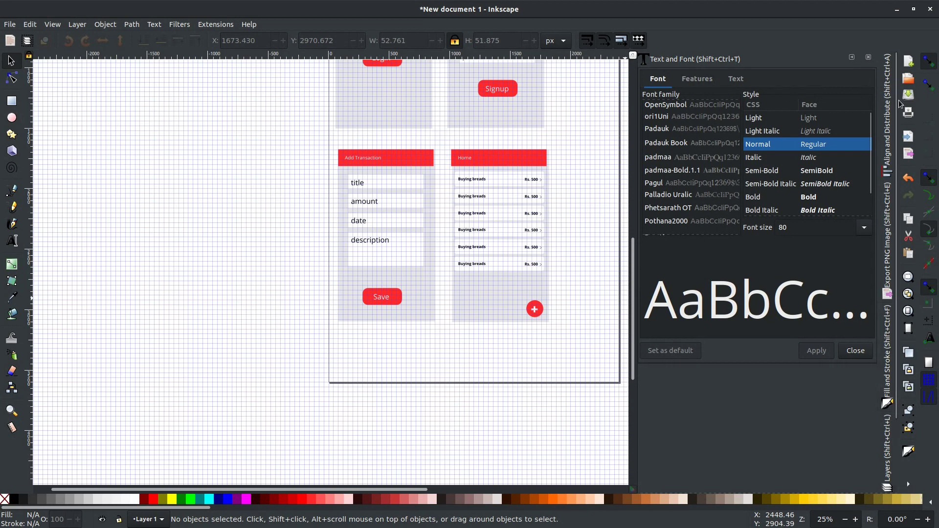
{"action": "left_click", "coordinate": [851, 59]}
{"action": "scroll", "coordinate": [533, 353], "scroll_direction": "up", "scroll_amount": 8}
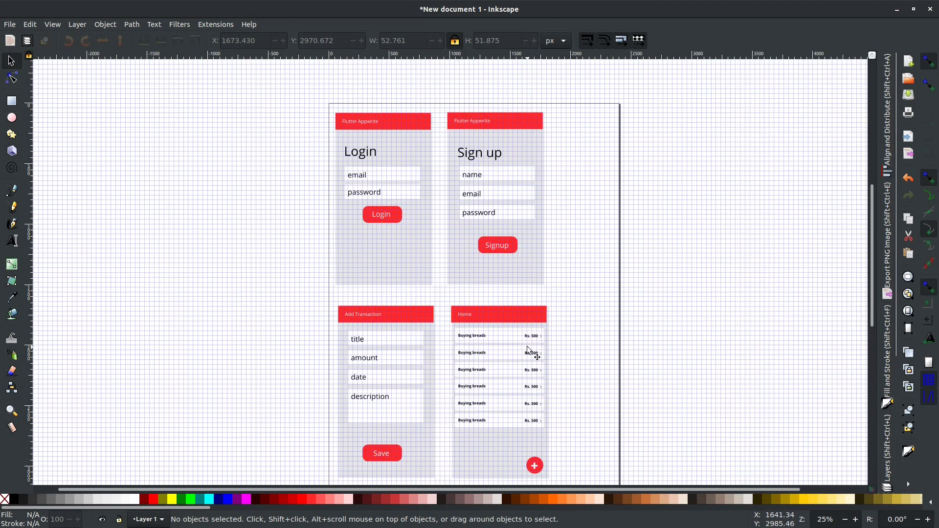
{"action": "scroll", "coordinate": [528, 345], "scroll_direction": "down", "scroll_amount": 2}
{"action": "scroll", "coordinate": [548, 309], "scroll_direction": "up", "scroll_amount": 2}
{"action": "key", "text": "numbersign"}
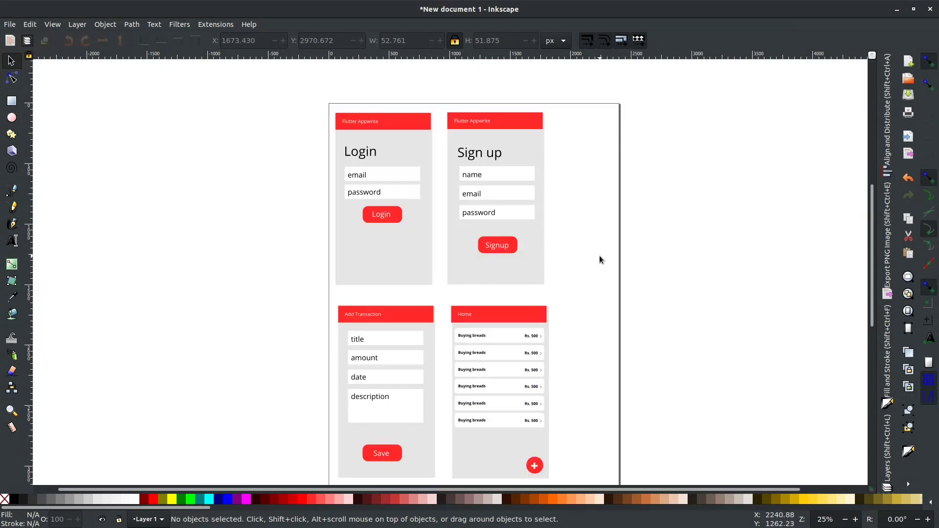
{"action": "scroll", "coordinate": [599, 256], "scroll_direction": "down", "scroll_amount": 2}
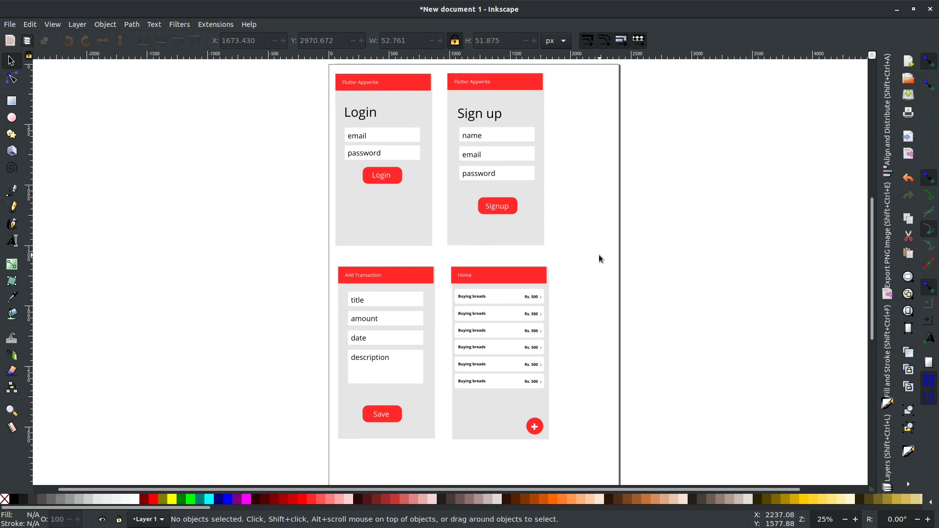